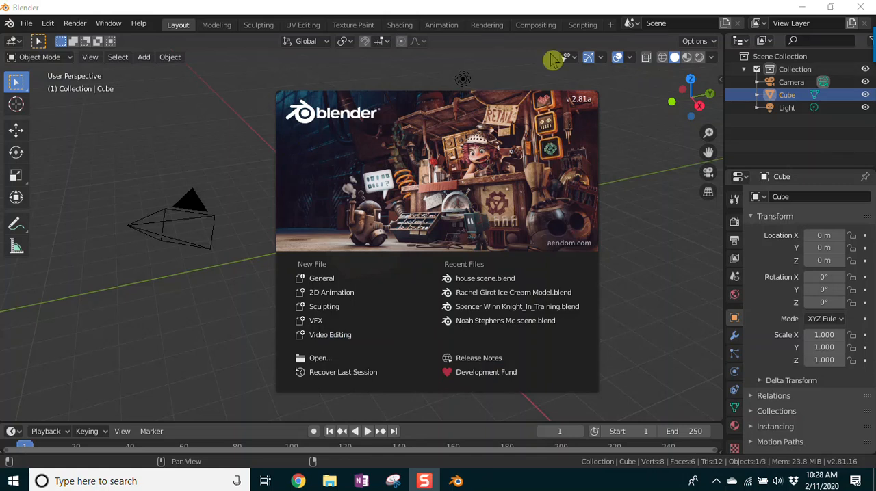
Step: Replace the default cube with a Monkey mesh at the scene origin
{"action": "left_click", "coordinate": [421, 187]}
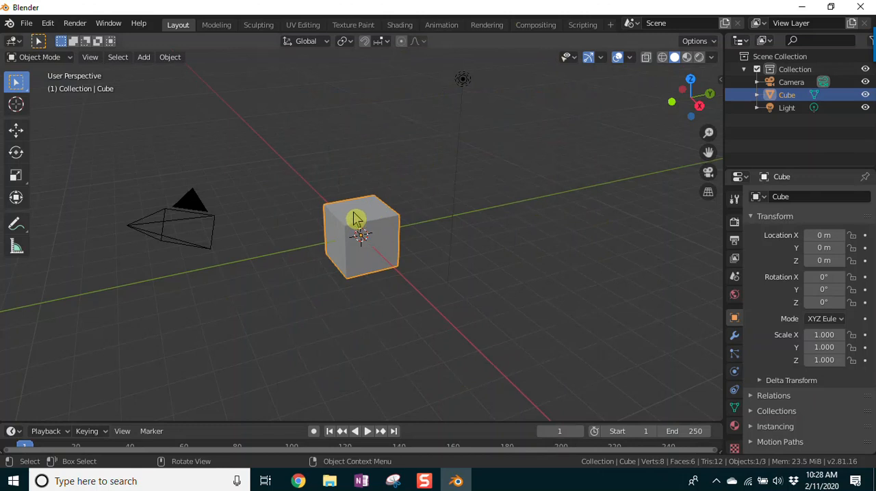
{"action": "key", "text": "Delete"}
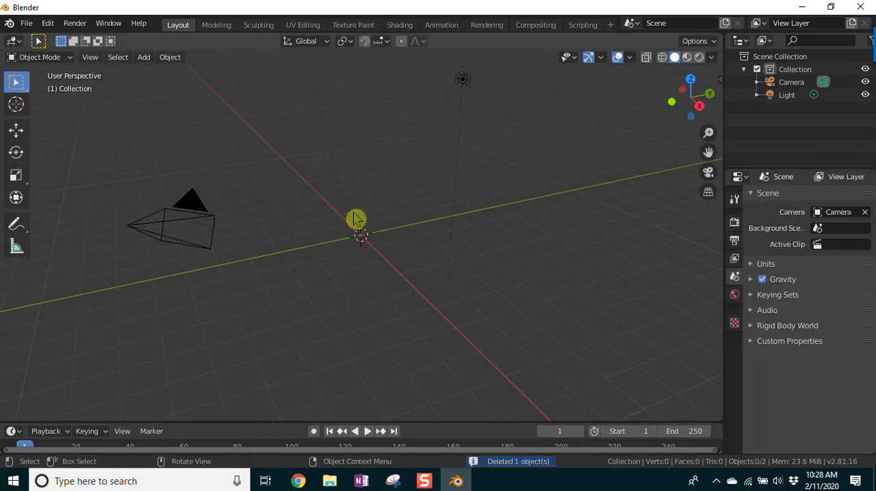
{"action": "left_click", "coordinate": [144, 57]}
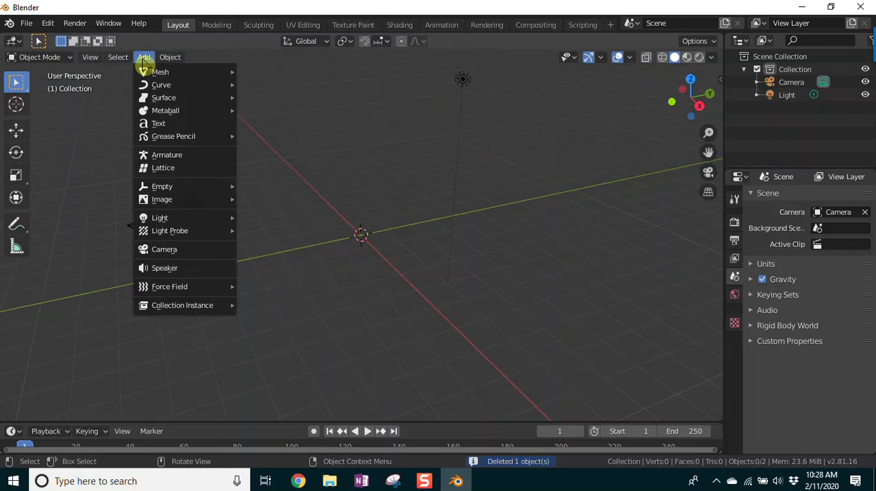
{"action": "mouse_move", "coordinate": [154, 71]}
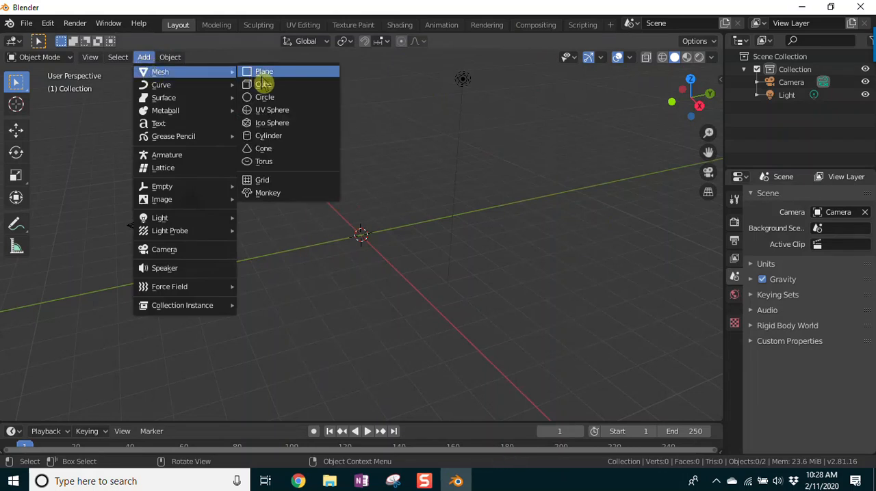
{"action": "left_click", "coordinate": [293, 199]}
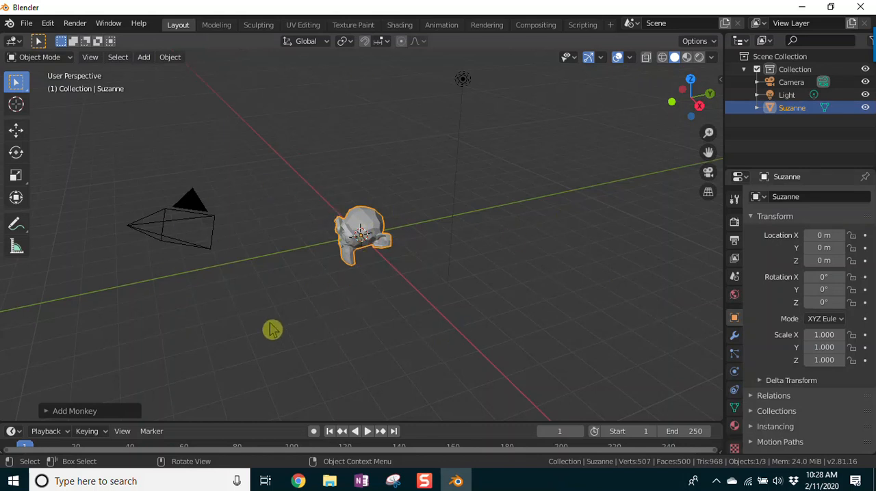
Step: View the monkey in orthographic projection from the front, back, right, left, top and bottom in turn
{"action": "key", "text": "KP_1"}
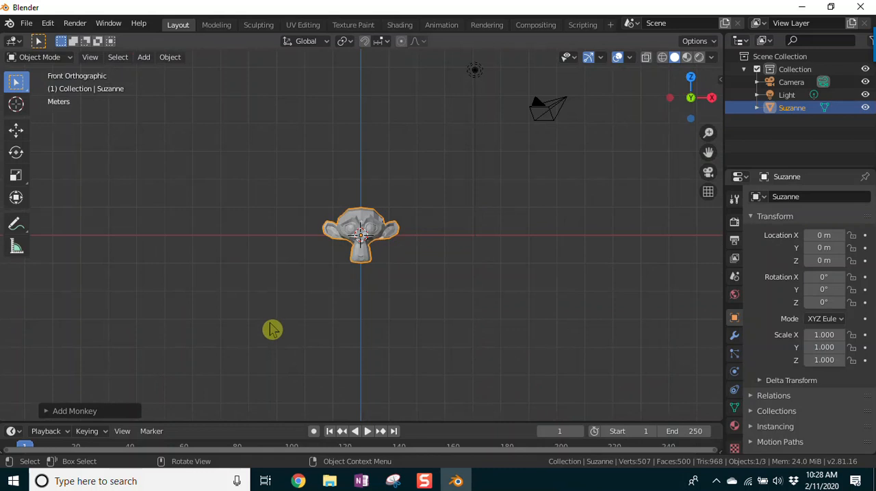
{"action": "key", "text": "ctrl+KP_1"}
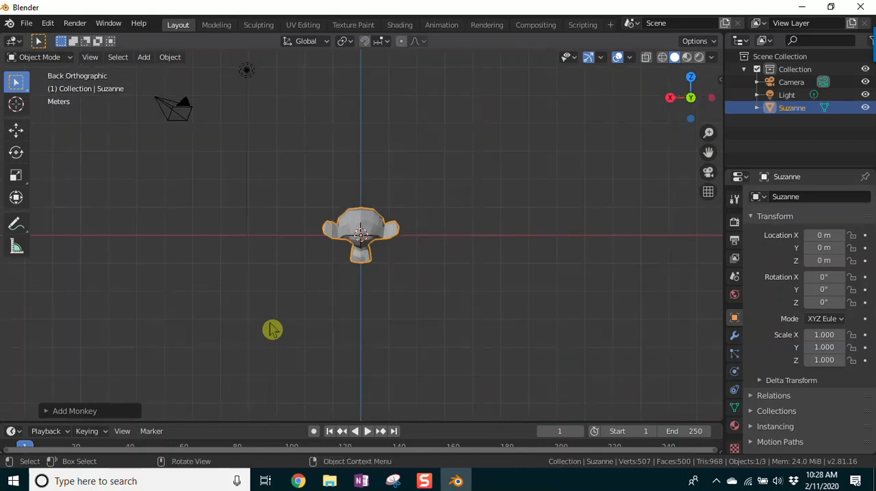
{"action": "key", "text": "KP_3"}
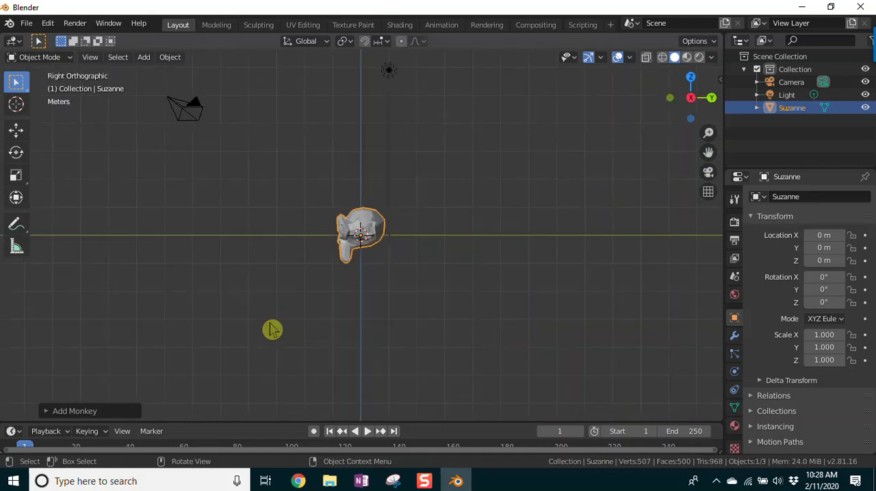
{"action": "key", "text": "ctrl+KP_3"}
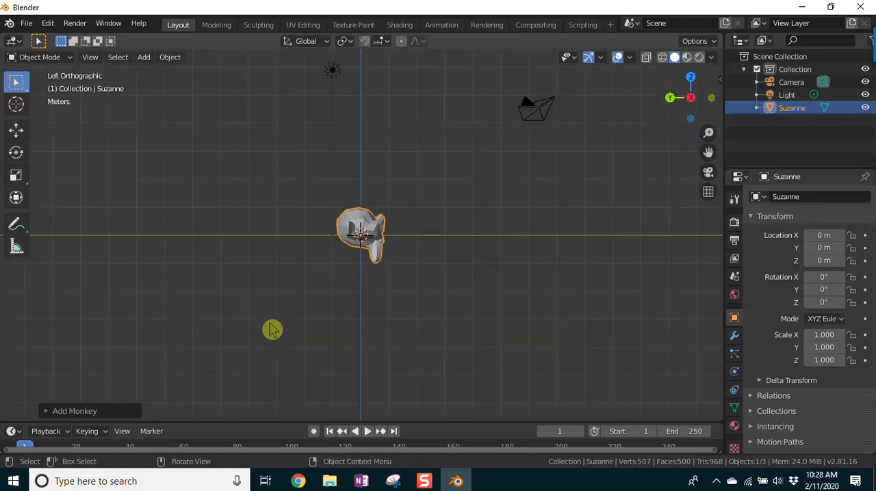
{"action": "key", "text": "KP_7"}
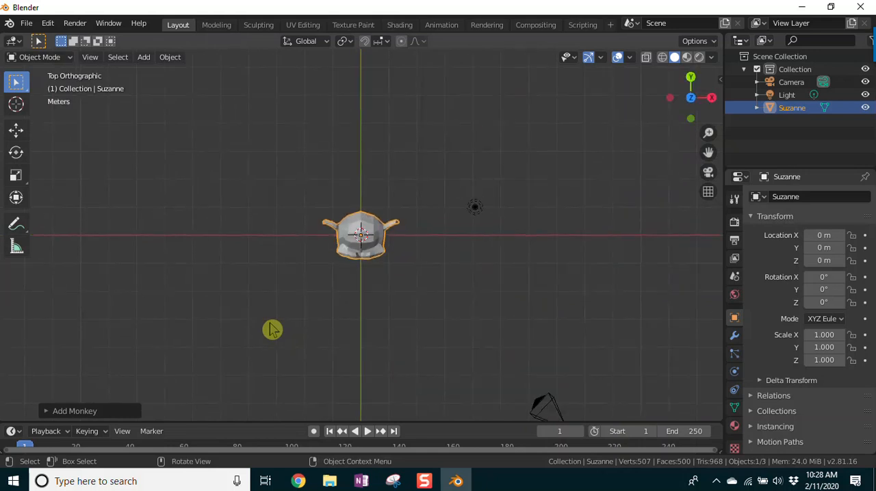
{"action": "key", "text": "ctrl+KP_7"}
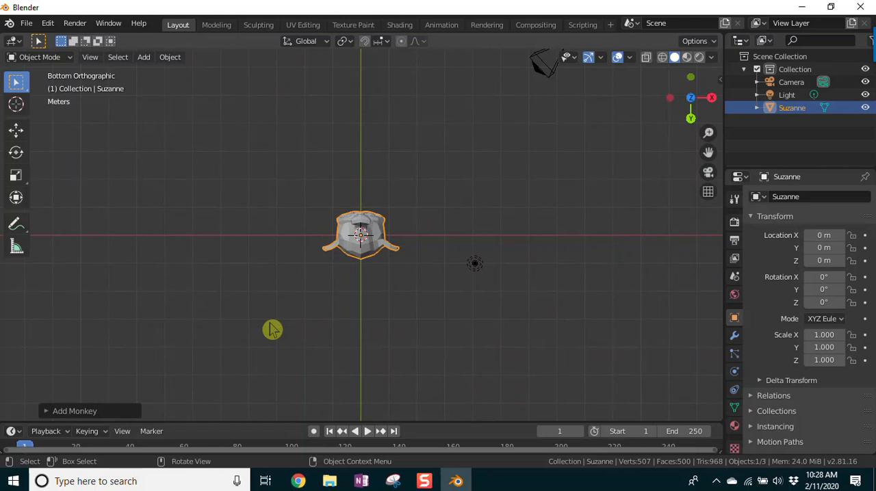
Step: Return to the front view, then go through the axis gizmo's top, bottom, back, front, right and left viewpoints
{"action": "key", "text": "KP_1"}
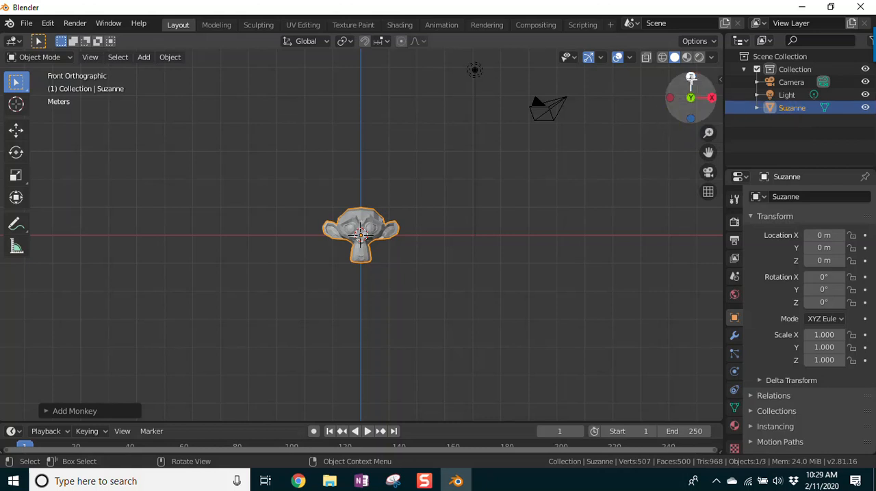
{"action": "left_click", "coordinate": [690, 77]}
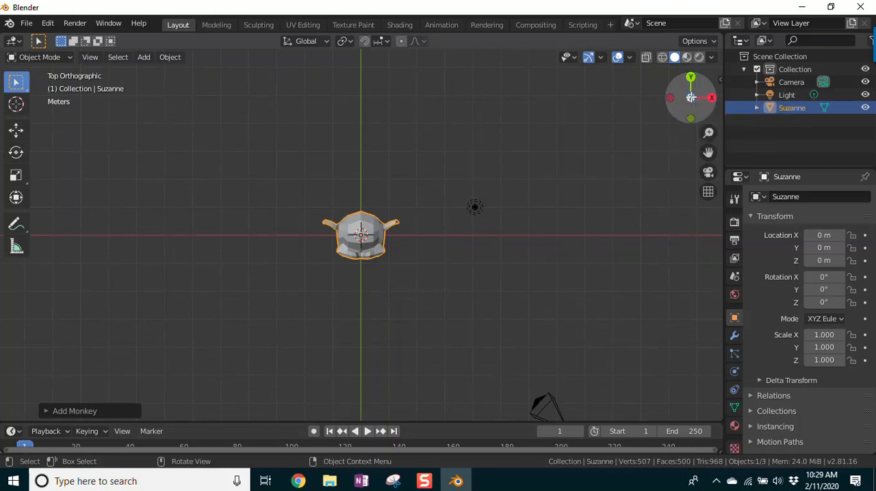
{"action": "left_click", "coordinate": [691, 97]}
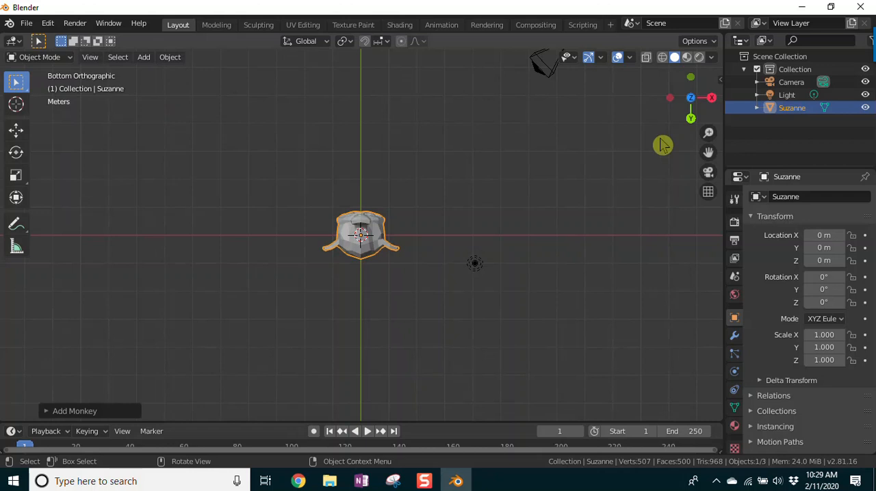
{"action": "left_click", "coordinate": [690, 118]}
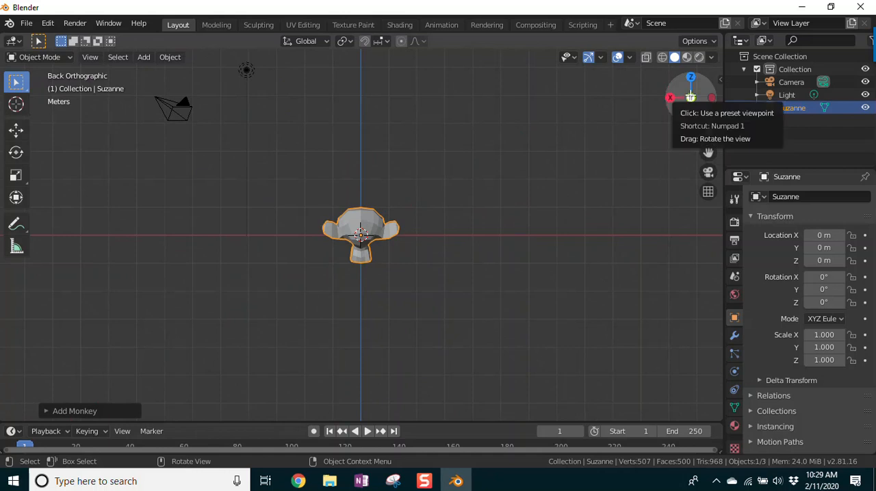
{"action": "left_click", "coordinate": [691, 96]}
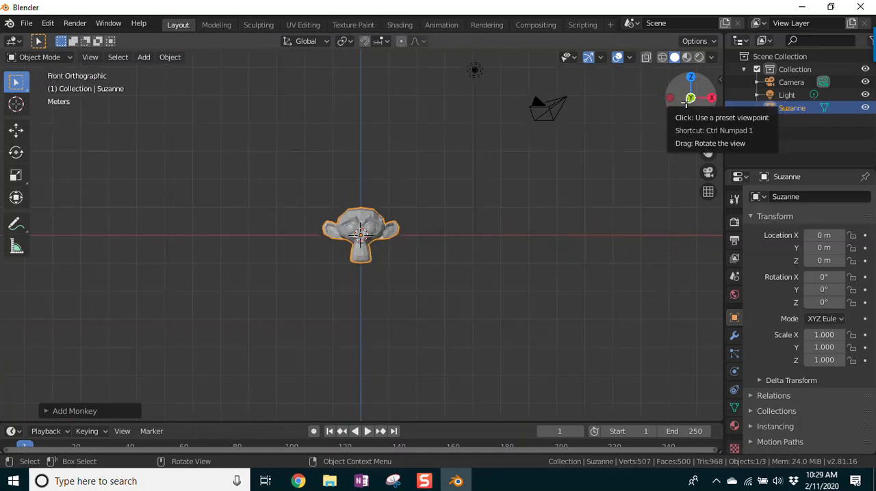
{"action": "left_click", "coordinate": [712, 98]}
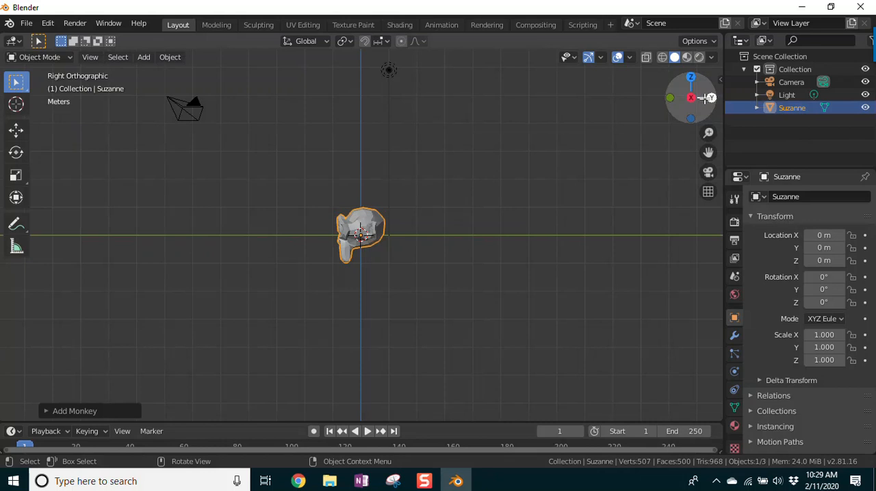
{"action": "left_click", "coordinate": [691, 98]}
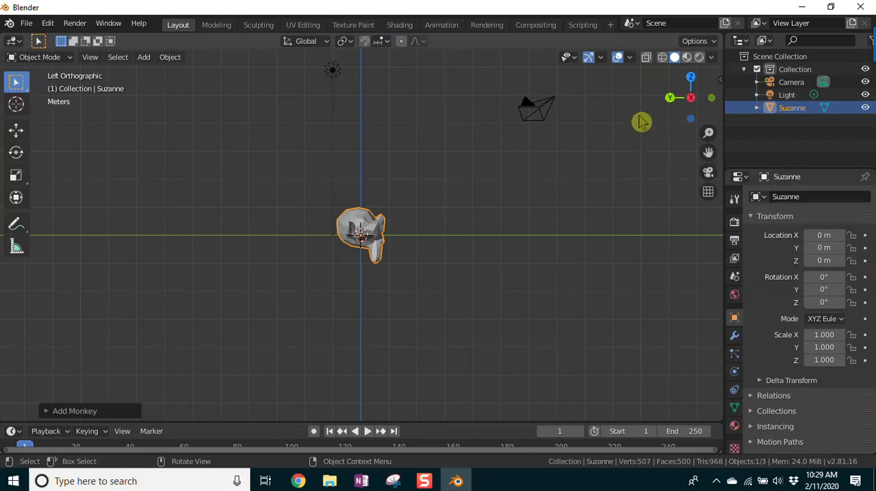
Step: Start from the front view and orbit freely around the monkey into a slightly raised perspective view
{"action": "key", "text": "KP_1"}
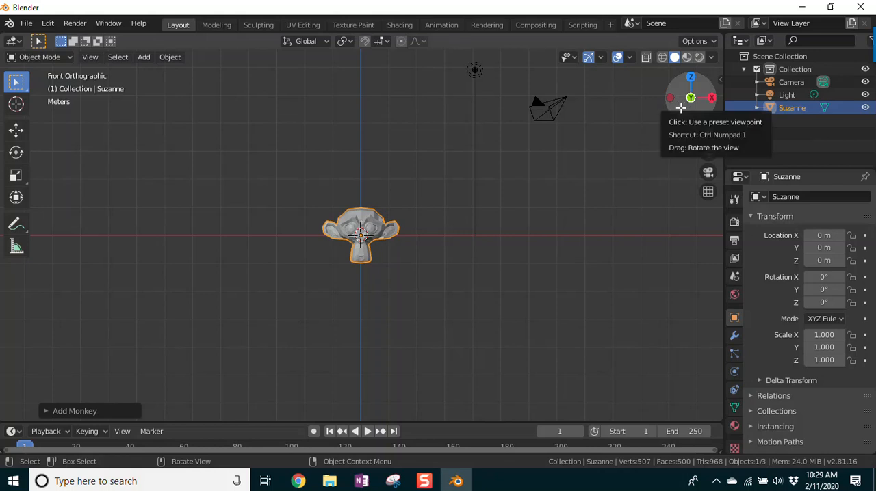
{"action": "left_click_drag", "start_coordinate": [679, 107], "coordinate": [710, 99]}
{"action": "mouse_move", "coordinate": [470, 57]}
{"action": "left_mouse_down"}
{"action": "mouse_move", "coordinate": [516, 114]}
{"action": "mouse_move", "coordinate": [466, 58]}
{"action": "left_mouse_up"}
{"action": "left_click_drag", "start_coordinate": [697, 123], "coordinate": [682, 108]}
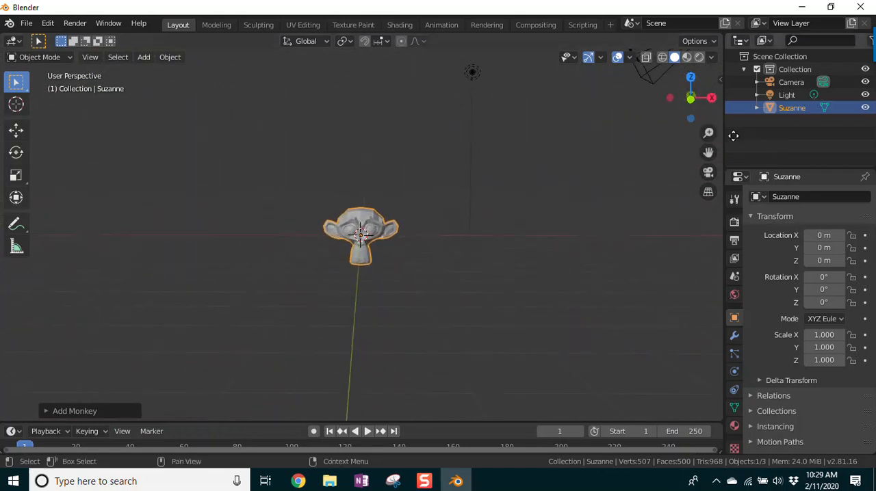
{"action": "mouse_move", "coordinate": [477, 180]}
{"action": "middle_mouse_down"}
{"action": "mouse_move", "coordinate": [485, 170]}
{"action": "mouse_move", "coordinate": [378, 152]}
{"action": "mouse_move", "coordinate": [348, 215]}
{"action": "mouse_move", "coordinate": [570, 233]}
{"action": "mouse_move", "coordinate": [500, 112]}
{"action": "mouse_move", "coordinate": [390, 189]}
{"action": "mouse_move", "coordinate": [569, 196]}
{"action": "mouse_move", "coordinate": [440, 160]}
{"action": "mouse_move", "coordinate": [399, 176]}
{"action": "mouse_move", "coordinate": [546, 185]}
{"action": "mouse_move", "coordinate": [497, 170]}
{"action": "mouse_move", "coordinate": [473, 170]}
{"action": "mouse_move", "coordinate": [473, 184]}
{"action": "middle_mouse_up"}
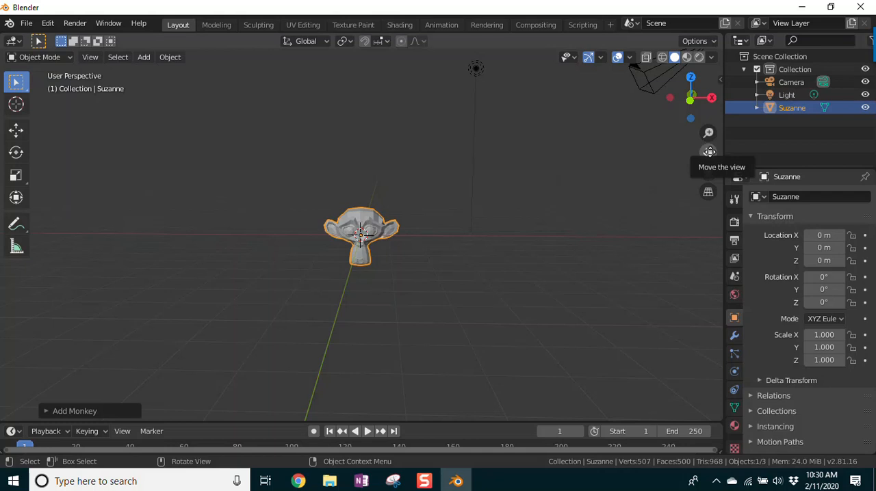
Step: Reset to the front orthographic view and roll the view around the monkey in both directions
{"action": "key", "text": "KP_1"}
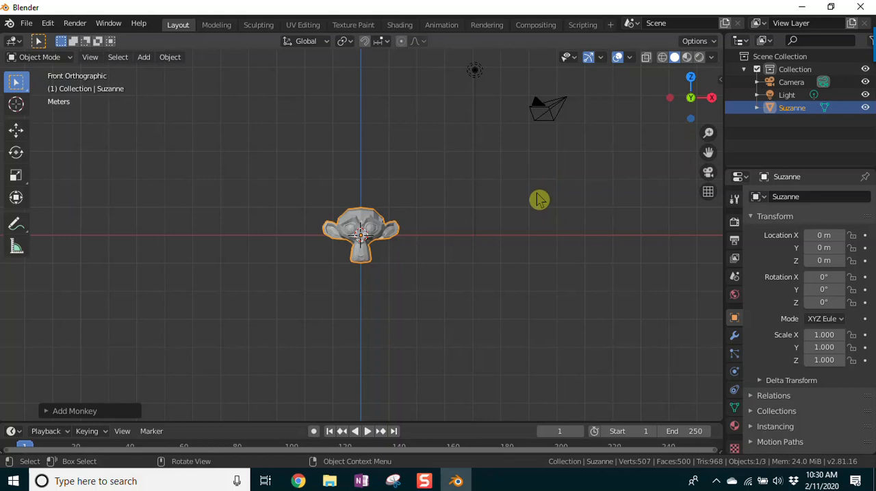
{"action": "key", "text": "shift+KP_4"}
{"action": "key", "text": "shift+KP_4"}
{"action": "key", "text": "shift+KP_4"}
{"action": "key", "text": "shift+KP_4"}
{"action": "key", "text": "shift+KP_4"}
{"action": "key", "text": "shift+KP_4"}
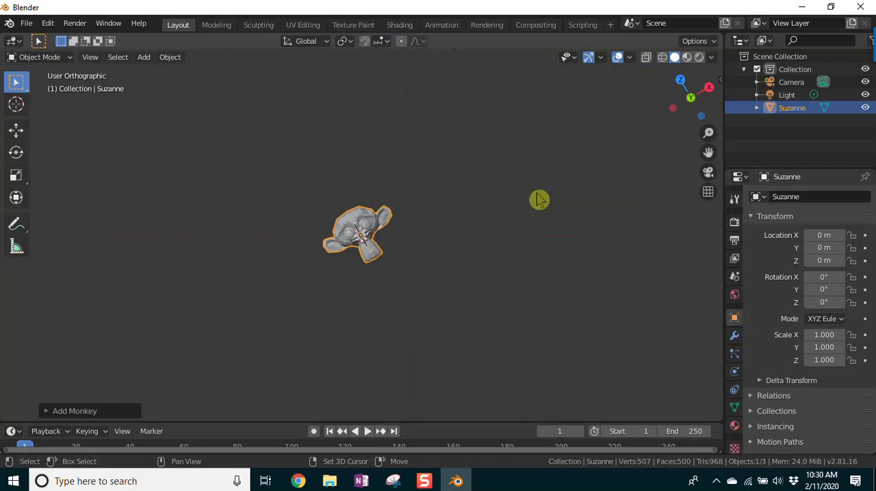
{"action": "key", "text": "shift+KP_6"}
{"action": "key", "text": "shift+KP_6"}
{"action": "key", "text": "shift+KP_6"}
{"action": "key", "text": "shift+KP_6"}
{"action": "key", "text": "shift+KP_6"}
{"action": "key", "text": "shift+KP_6"}
{"action": "key", "text": "shift+KP_6"}
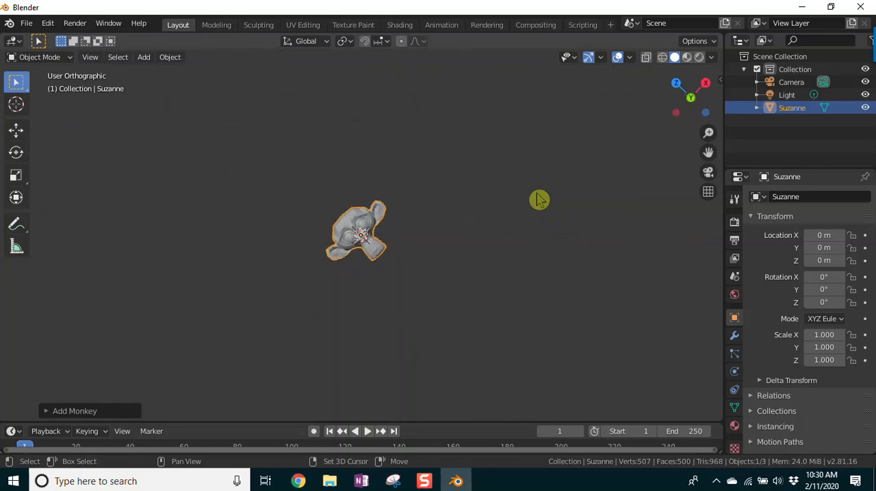
Step: Pan the rolled view sideways in both directions, ending with the monkey slightly left of the viewport's centre
{"action": "key", "text": "ctrl+KP_4"}
{"action": "key", "text": "ctrl+KP_4"}
{"action": "key", "text": "ctrl+KP_4"}
{"action": "key", "text": "ctrl+KP_4"}
{"action": "key", "text": "ctrl+KP_4"}
{"action": "key", "text": "ctrl+KP_4"}
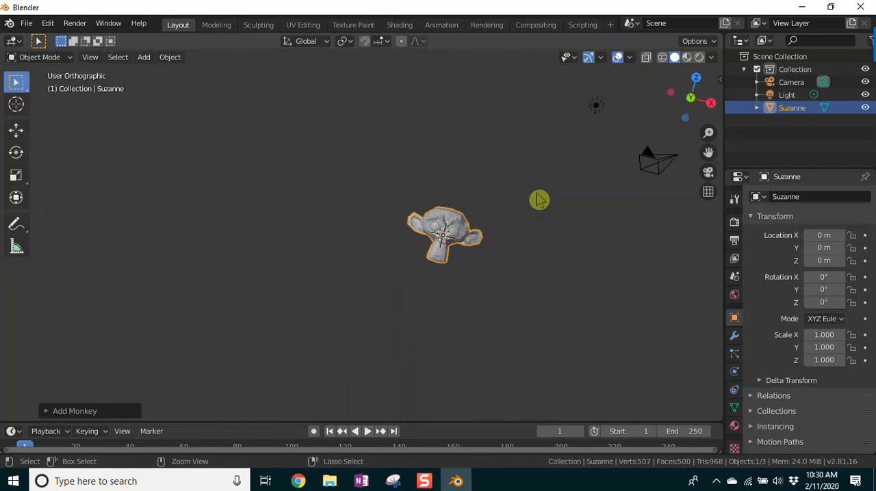
{"action": "key", "text": "ctrl+KP_6"}
{"action": "key", "text": "ctrl+KP_6"}
{"action": "key", "text": "ctrl+KP_6"}
{"action": "key", "text": "ctrl+KP_6"}
{"action": "key", "text": "ctrl+KP_6"}
{"action": "key", "text": "ctrl+KP_6"}
{"action": "key", "text": "ctrl+KP_6"}
{"action": "key", "text": "ctrl+KP_6"}
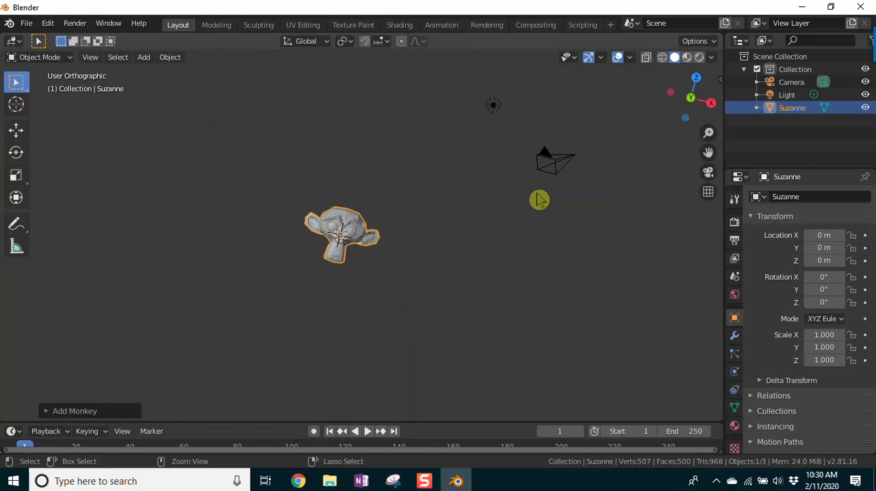
{"action": "key", "text": "ctrl+KP_4"}
{"action": "key", "text": "ctrl+KP_4"}
{"action": "key", "text": "ctrl+KP_4"}
{"action": "key", "text": "ctrl+KP_4"}
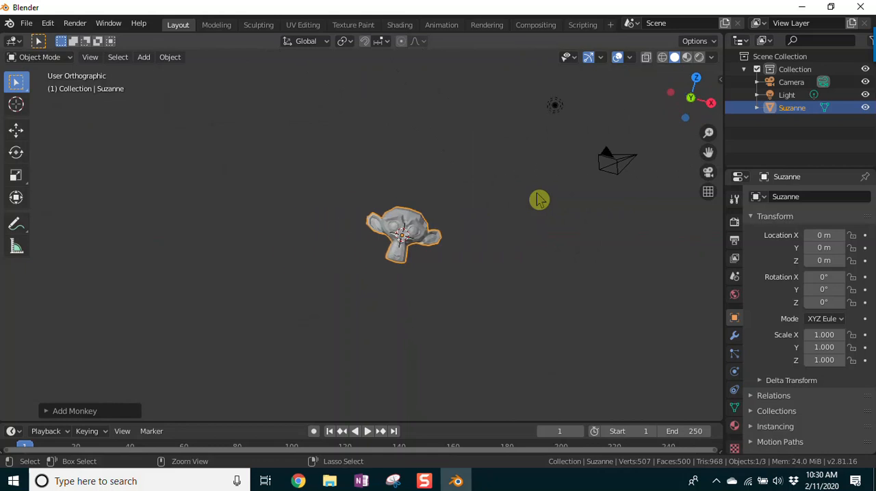
{"action": "key", "text": "ctrl+KP_6"}
{"action": "key", "text": "ctrl+KP_6"}
{"action": "key", "text": "ctrl+KP_6"}
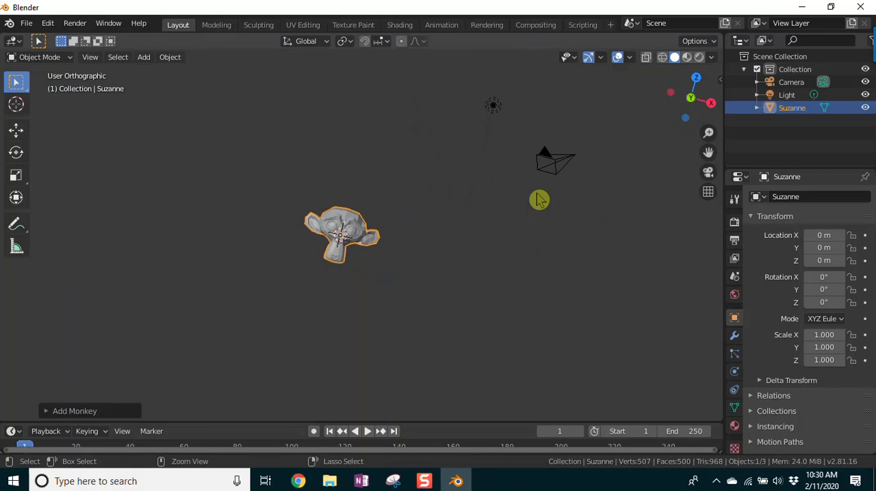
Step: Pan the view vertically in both directions, ending with the monkey slightly above the viewport's centre
{"action": "key", "text": "ctrl+KP_8"}
{"action": "key", "text": "ctrl+KP_8"}
{"action": "key", "text": "ctrl+KP_8"}
{"action": "key", "text": "ctrl+KP_8"}
{"action": "key", "text": "ctrl+KP_8"}
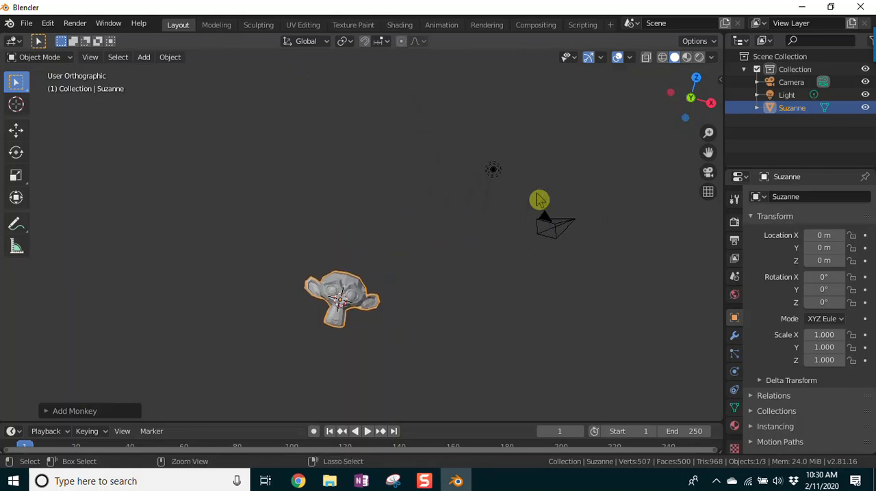
{"action": "key", "text": "ctrl+KP_2"}
{"action": "key", "text": "ctrl+KP_2"}
{"action": "key", "text": "ctrl+KP_2"}
{"action": "key", "text": "ctrl+KP_2"}
{"action": "key", "text": "ctrl+KP_2"}
{"action": "key", "text": "ctrl+KP_2"}
{"action": "key", "text": "ctrl+KP_2"}
{"action": "key", "text": "ctrl+KP_2"}
{"action": "key", "text": "ctrl+KP_2"}
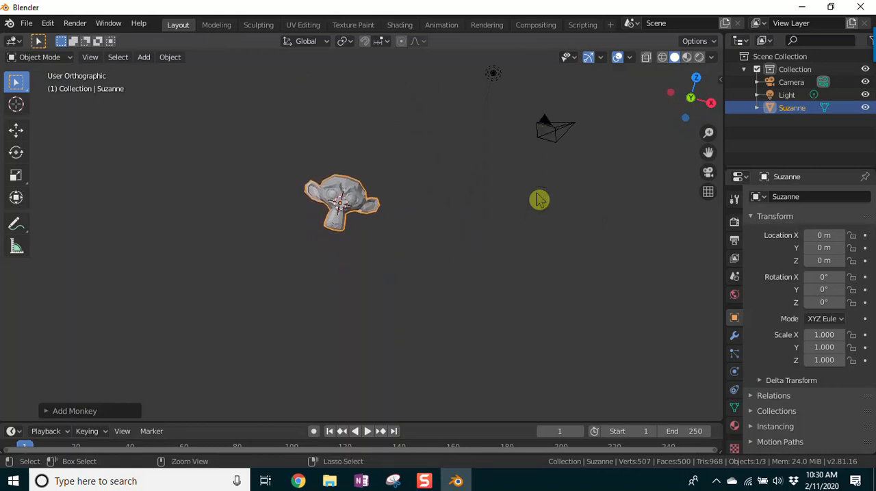
{"action": "key", "text": "ctrl+KP_8"}
{"action": "key", "text": "ctrl+KP_8"}
{"action": "key", "text": "ctrl+KP_8"}
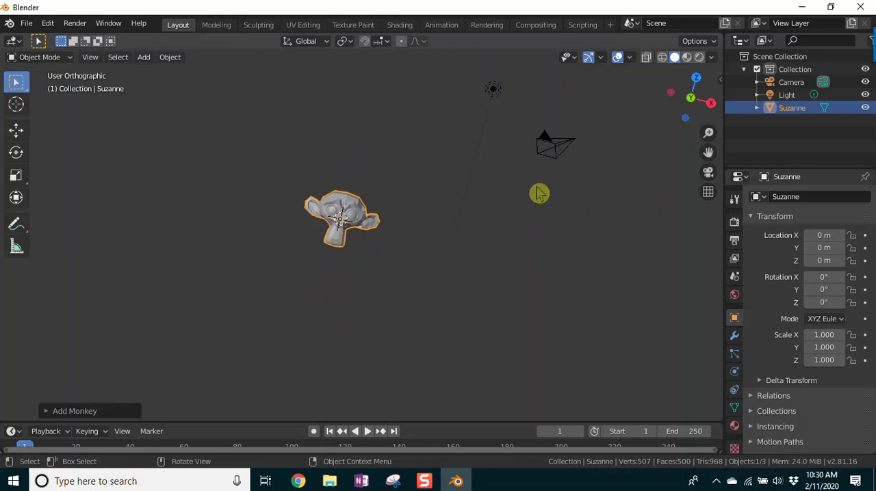
Step: Reset to the front orthographic view and pan freely until the monkey sits above and left of centre
{"action": "key", "text": "KP_1"}
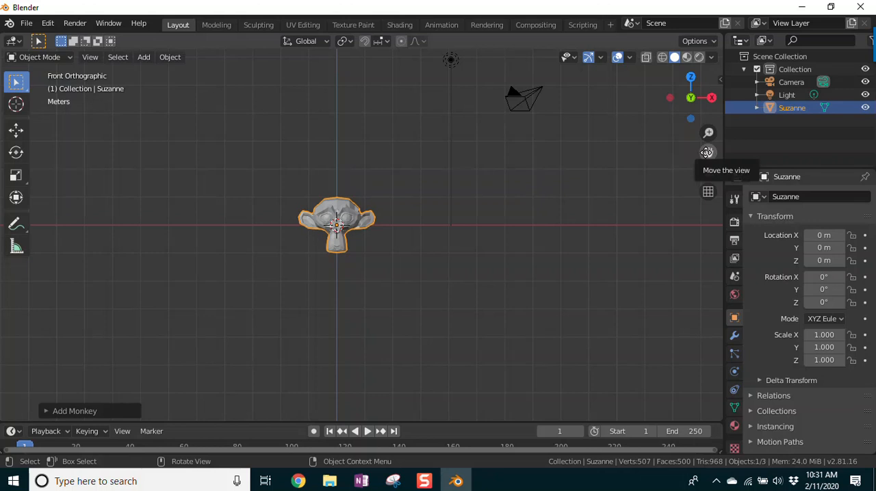
{"action": "left_click_drag", "start_coordinate": [708, 152], "coordinate": [675, 3]}
{"action": "left_click_drag", "start_coordinate": [708, 152], "coordinate": [613, 256]}
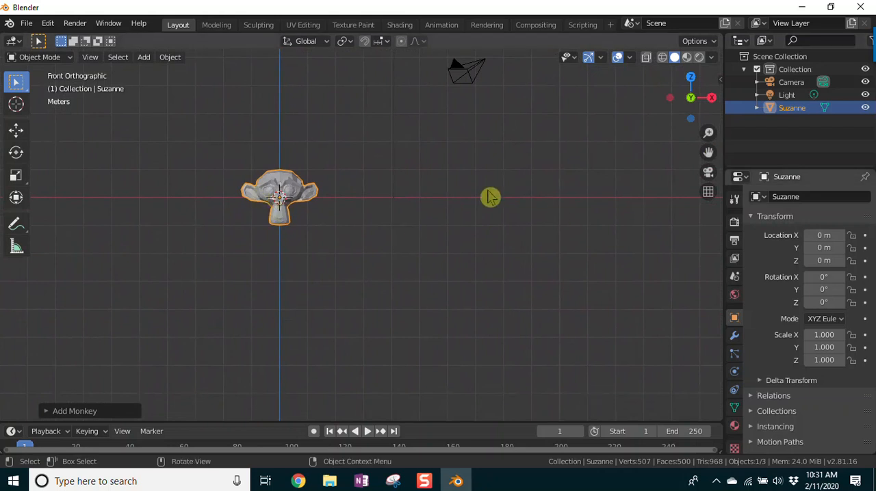
Step: Switch to the top orthographic view and pan freely until the monkey sits above and right of centre
{"action": "key", "text": "KP_7"}
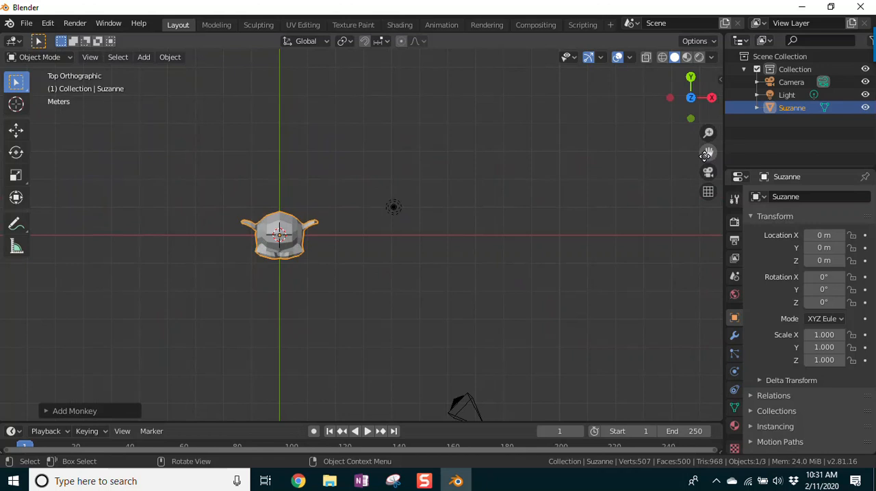
{"action": "left_click_drag", "start_coordinate": [708, 151], "coordinate": [863, 27]}
{"action": "left_click_drag", "start_coordinate": [781, 27], "coordinate": [749, 114]}
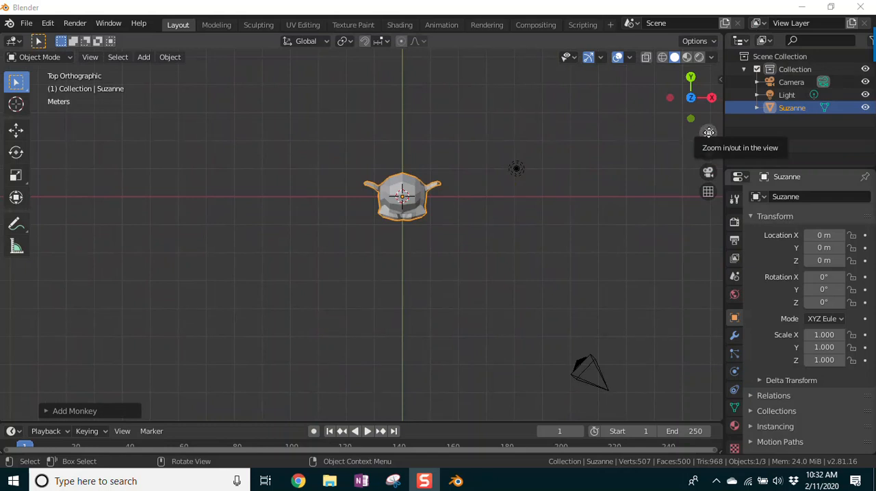
Step: Zoom the top orthographic view, switch to the front orthographic view, and zoom in on the monkey
{"action": "mouse_move", "coordinate": [708, 133]}
{"action": "left_mouse_down"}
{"action": "mouse_move", "coordinate": [708, 266]}
{"action": "mouse_move", "coordinate": [708, 75]}
{"action": "mouse_move", "coordinate": [709, 193]}
{"action": "mouse_move", "coordinate": [706, 141]}
{"action": "left_mouse_up"}
{"action": "key", "text": "KP_1"}
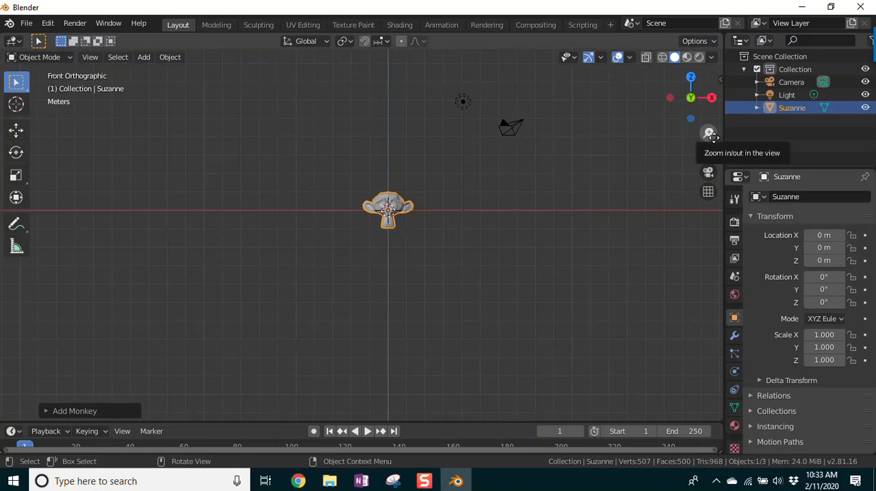
{"action": "left_click_drag", "start_coordinate": [709, 134], "coordinate": [709, 94]}
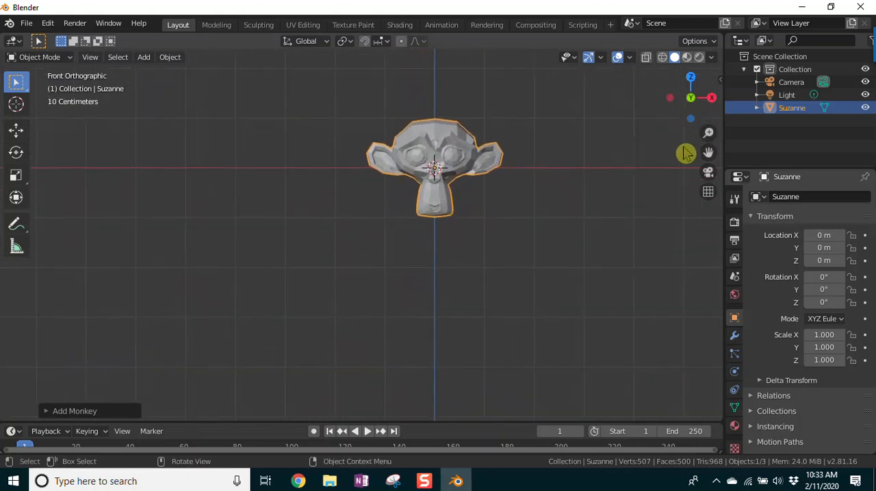
Step: Pan and zoom the front view until the monkey fills the viewport, and zoom in and out around it
{"action": "left_click_drag", "start_coordinate": [709, 151], "coordinate": [649, 205]}
{"action": "left_click_drag", "start_coordinate": [709, 132], "coordinate": [709, 88]}
{"action": "left_click_drag", "start_coordinate": [708, 153], "coordinate": [692, 181]}
{"action": "left_click_drag", "start_coordinate": [708, 133], "coordinate": [708, 125]}
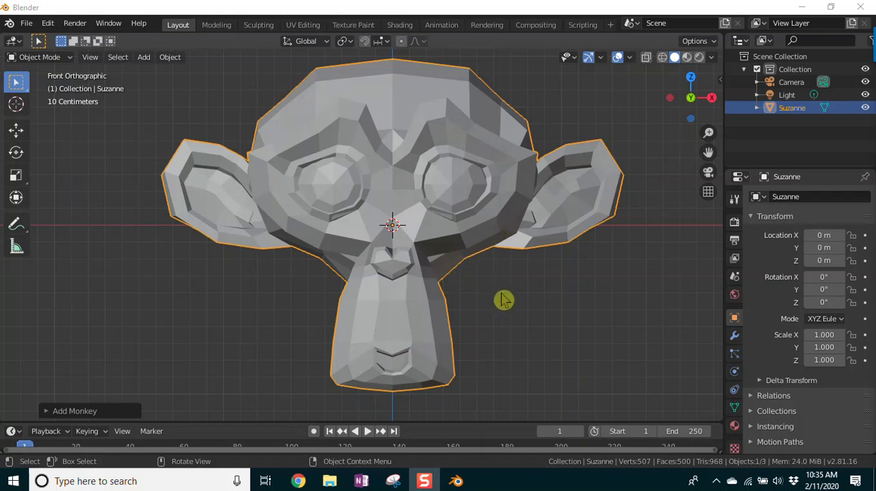
{"action": "scroll", "coordinate": [503, 298], "scroll_direction": "up", "scroll_amount": 1}
{"action": "scroll", "coordinate": [503, 298], "scroll_direction": "down", "scroll_amount": 5}
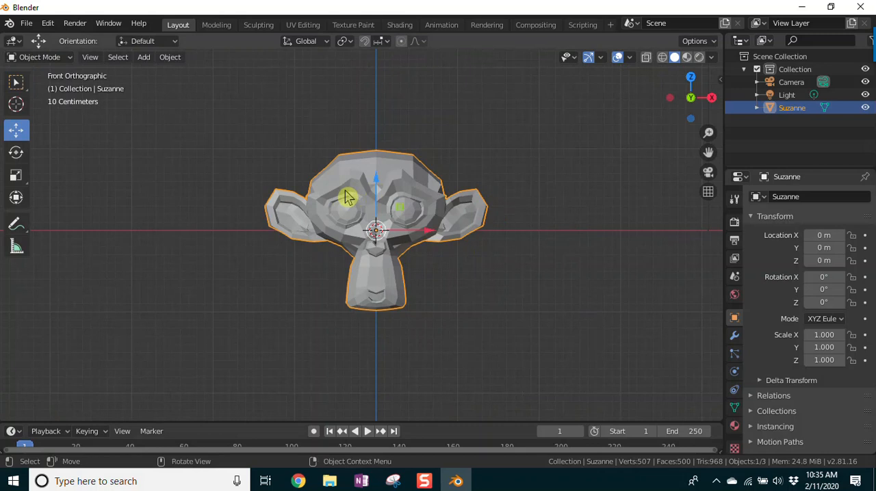
Step: Duplicate the monkey to about X 1.25 m, Z 0.51 m, and move the copy along Y to about -8.25 m
{"action": "key", "text": "shift+d"}
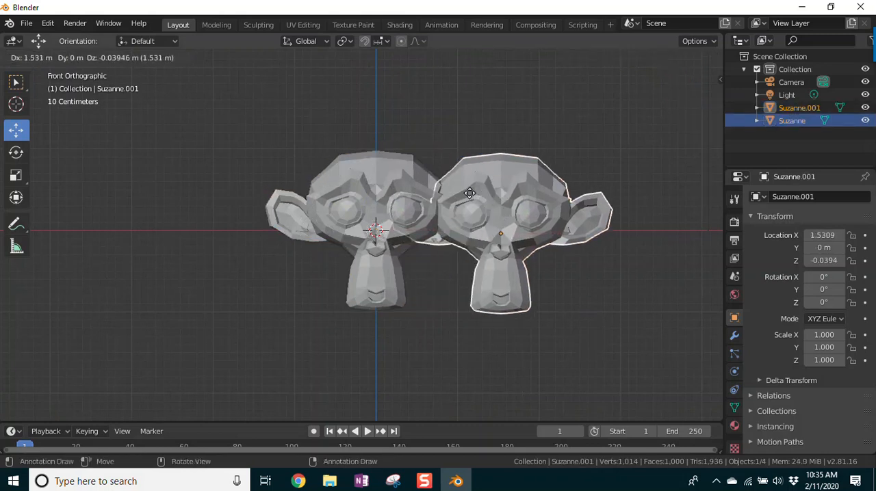
{"action": "left_click", "coordinate": [448, 154]}
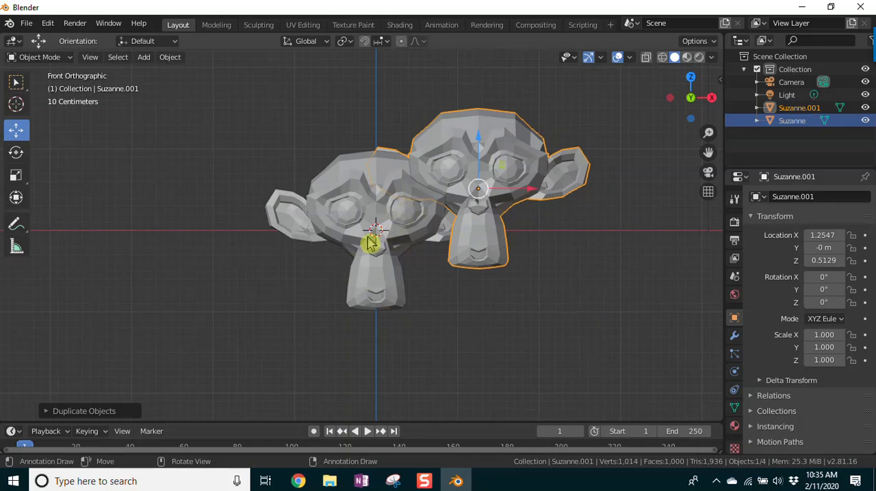
{"action": "key", "text": "g"}
{"action": "key", "text": "y"}
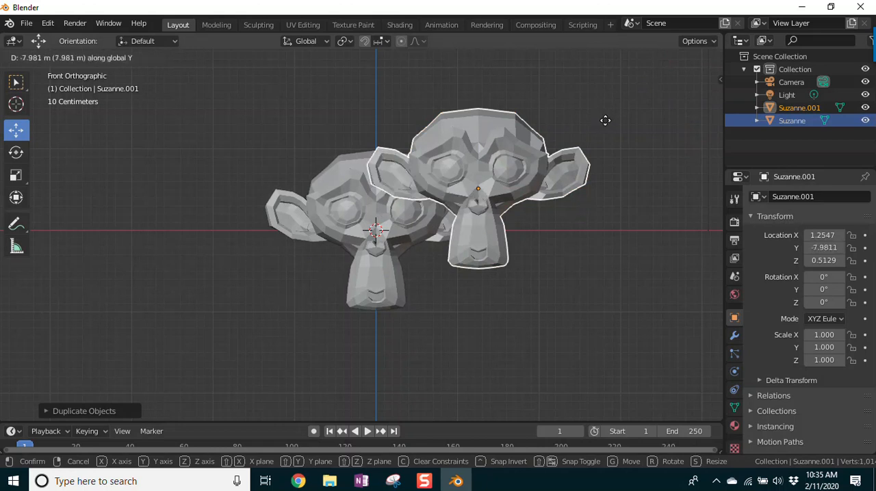
{"action": "left_click", "coordinate": [614, 157]}
Step: Move the copied monkey along Y to about 3.62 m and along X to about 3.55 m
{"action": "middle_click_drag", "start_coordinate": [614, 268], "coordinate": [459, 313]}
{"action": "scroll", "coordinate": [573, 293], "scroll_direction": "down", "scroll_amount": 3}
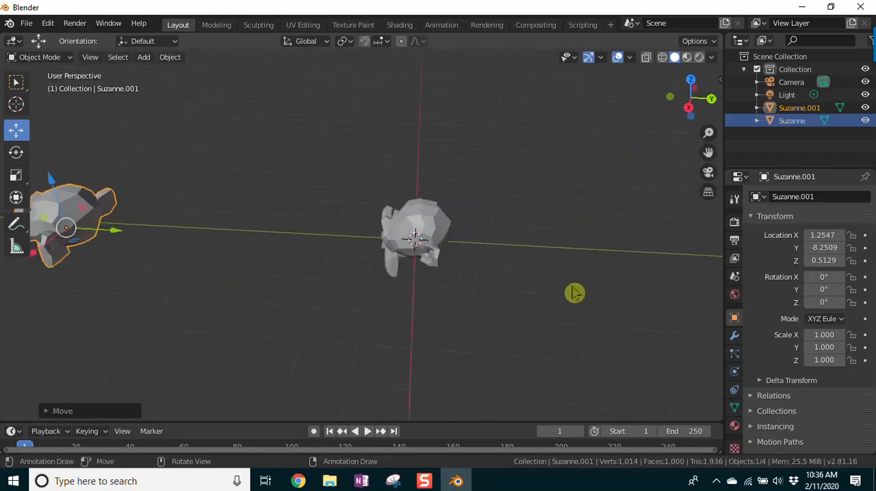
{"action": "key", "text": "g"}
{"action": "key", "text": "y"}
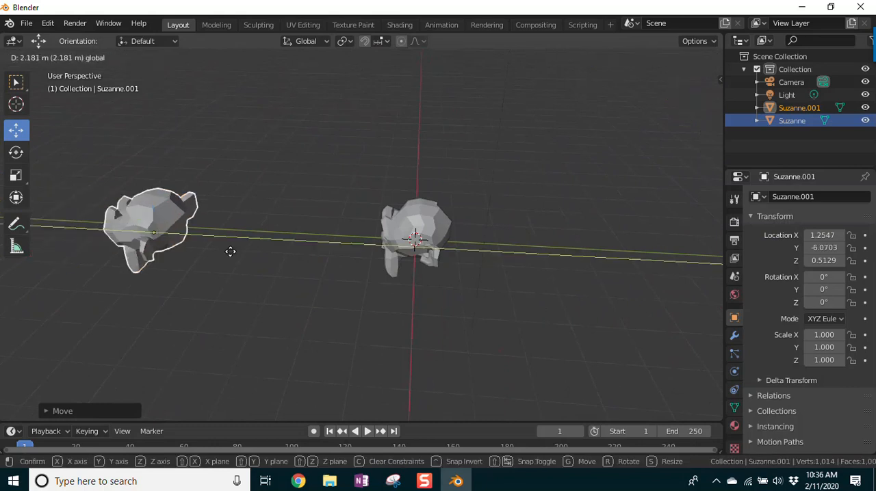
{"action": "left_click", "coordinate": [633, 301]}
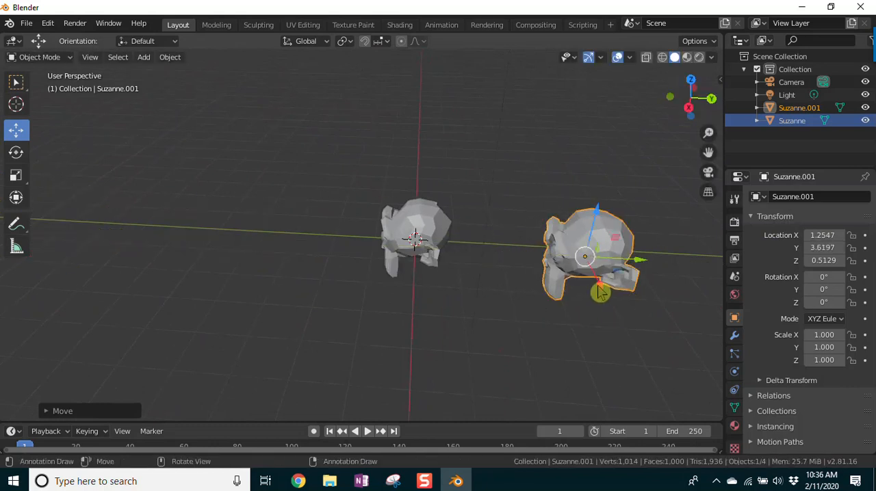
{"action": "key", "text": "g"}
{"action": "key", "text": "x"}
{"action": "left_click", "coordinate": [575, 361]}
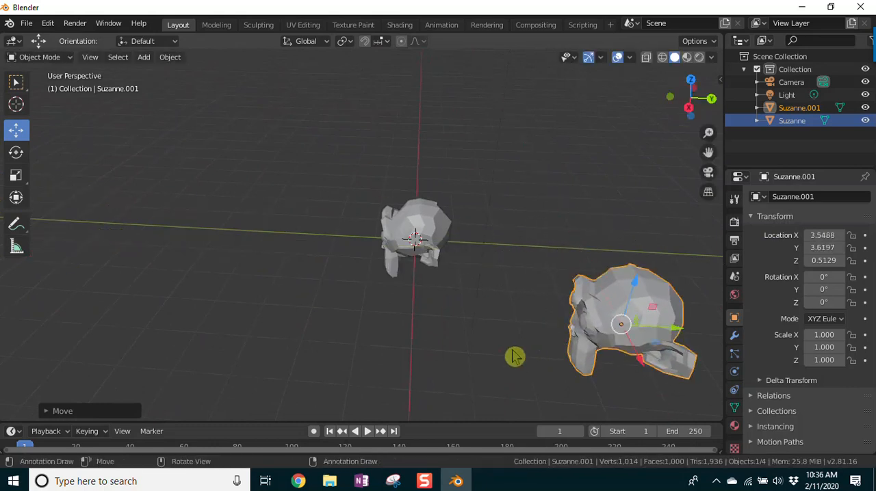
Step: Compare the two monkeys in the front orthographic view, and orbit into perspective to look from above
{"action": "key", "text": "KP_1"}
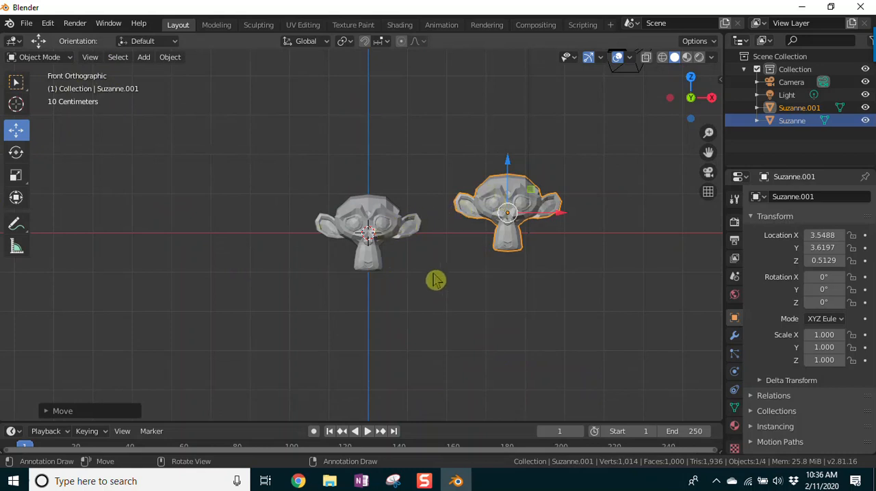
{"action": "middle_click_drag", "start_coordinate": [426, 284], "coordinate": [391, 293]}
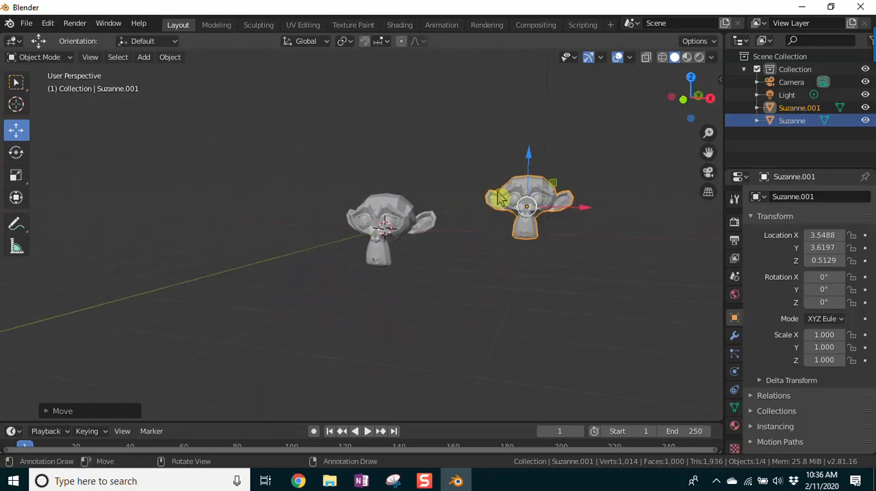
{"action": "middle_click_drag", "start_coordinate": [434, 307], "coordinate": [402, 377]}
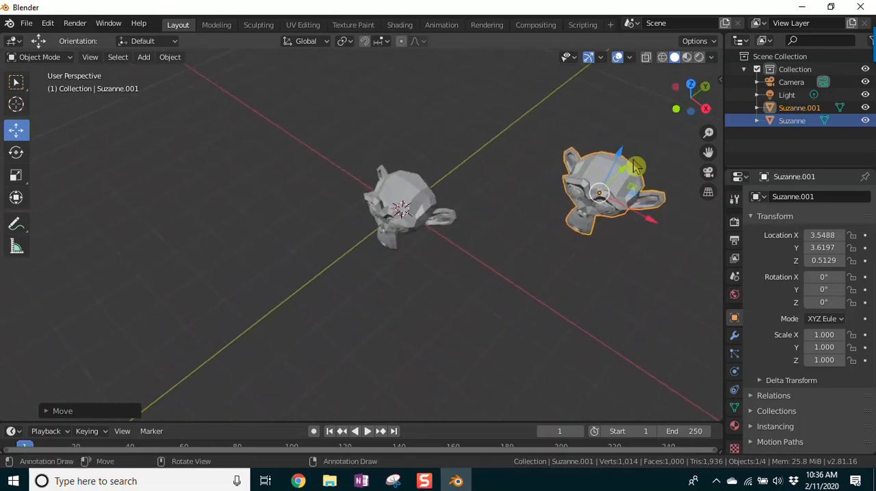
Step: Move the copied monkey farther back along Y to about 14.53 m and orbit to face both monkeys
{"action": "middle_click_drag", "start_coordinate": [582, 312], "coordinate": [561, 318]}
{"action": "left_click_drag", "start_coordinate": [522, 287], "coordinate": [89, 275]}
{"action": "middle_click_drag", "start_coordinate": [145, 308], "coordinate": [301, 213]}
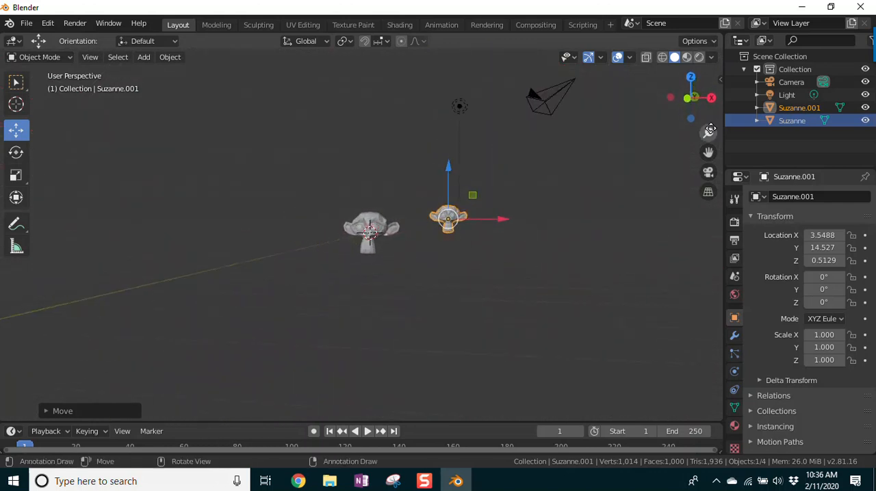
Step: Zoom in and orbit slightly in perspective to compare the apparent sizes of the near and far monkeys
{"action": "left_click_drag", "start_coordinate": [709, 150], "coordinate": [707, 89]}
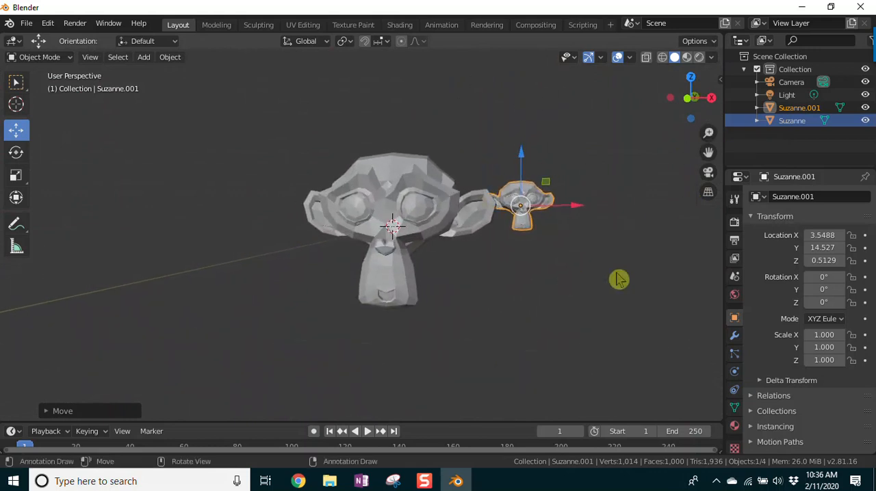
{"action": "middle_click_drag", "start_coordinate": [625, 283], "coordinate": [616, 284]}
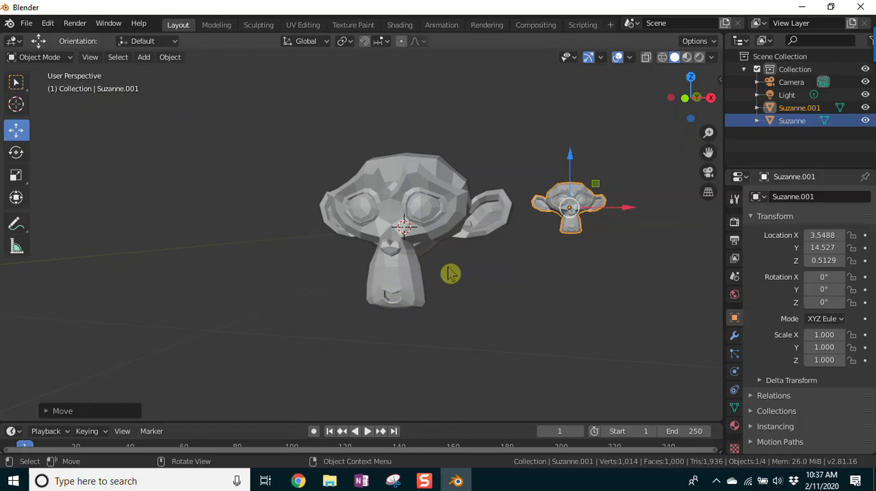
{"action": "mouse_move", "coordinate": [453, 344]}
{"action": "middle_mouse_down"}
{"action": "mouse_move", "coordinate": [481, 337]}
{"action": "mouse_move", "coordinate": [473, 361]}
{"action": "mouse_move", "coordinate": [448, 353]}
{"action": "mouse_move", "coordinate": [470, 339]}
{"action": "middle_mouse_up"}
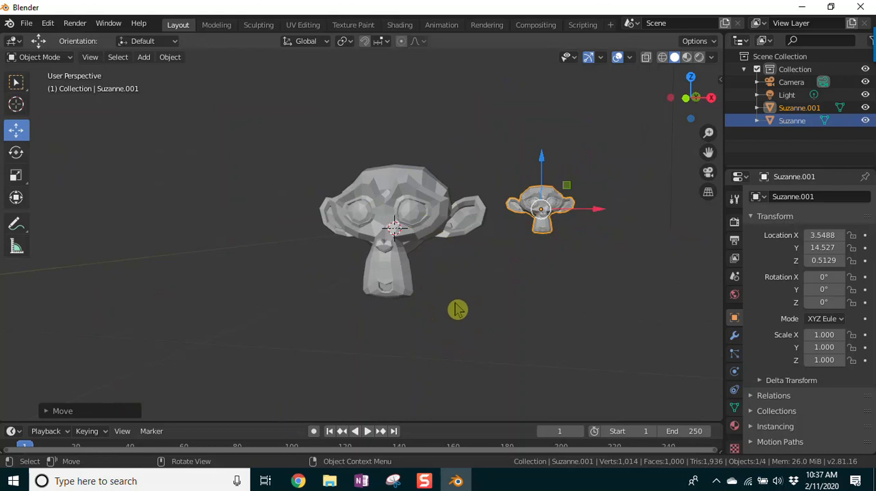
Step: Compare the monkeys in the front and back orthographic views, orbiting out of each into perspective
{"action": "key", "text": "KP_1"}
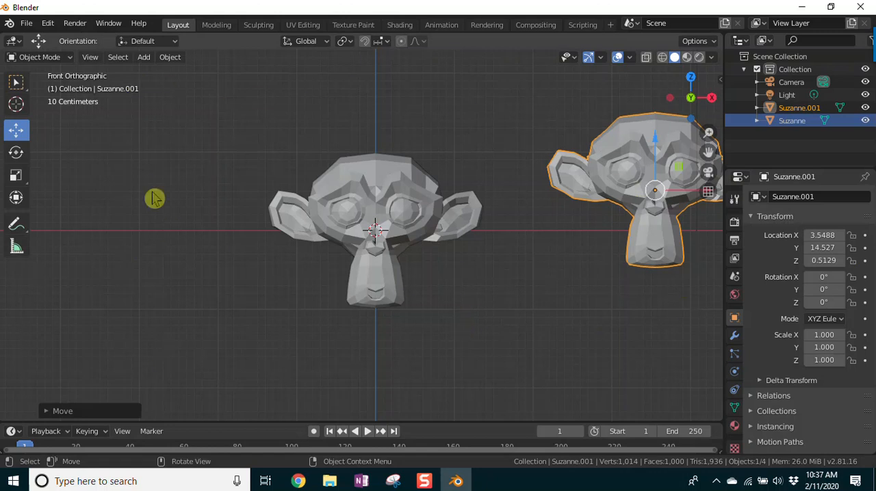
{"action": "middle_click_drag", "start_coordinate": [533, 317], "coordinate": [498, 331]}
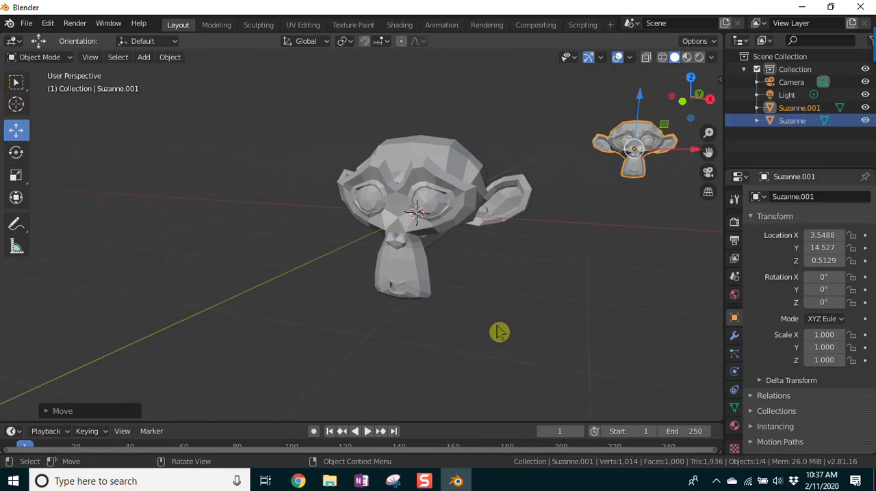
{"action": "key", "text": "ctrl+KP_1"}
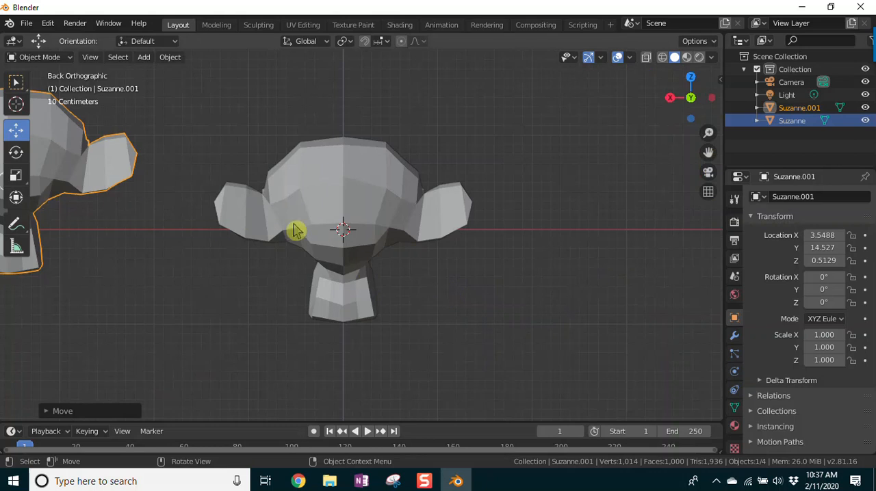
{"action": "middle_click_drag", "start_coordinate": [210, 349], "coordinate": [189, 357]}
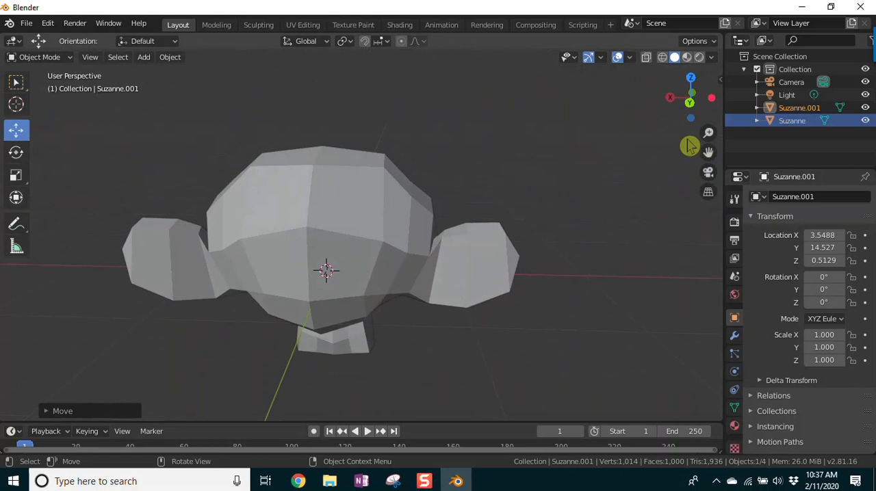
Step: Zoom out and orbit behind the monkeys in perspective to examine the copy in the foreground
{"action": "left_click_drag", "start_coordinate": [707, 135], "coordinate": [708, 247]}
{"action": "middle_click_drag", "start_coordinate": [313, 350], "coordinate": [329, 311]}
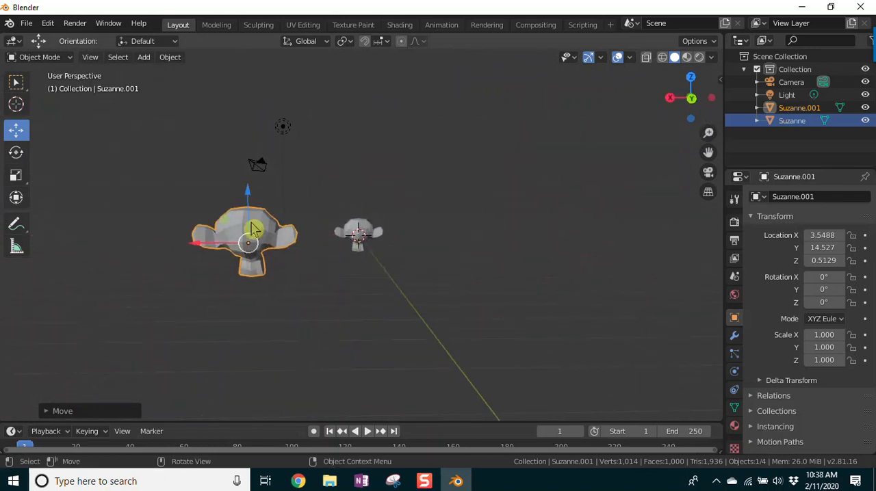
{"action": "mouse_move", "coordinate": [296, 280]}
{"action": "middle_mouse_down"}
{"action": "mouse_move", "coordinate": [299, 290]}
{"action": "mouse_move", "coordinate": [293, 281]}
{"action": "middle_mouse_up"}
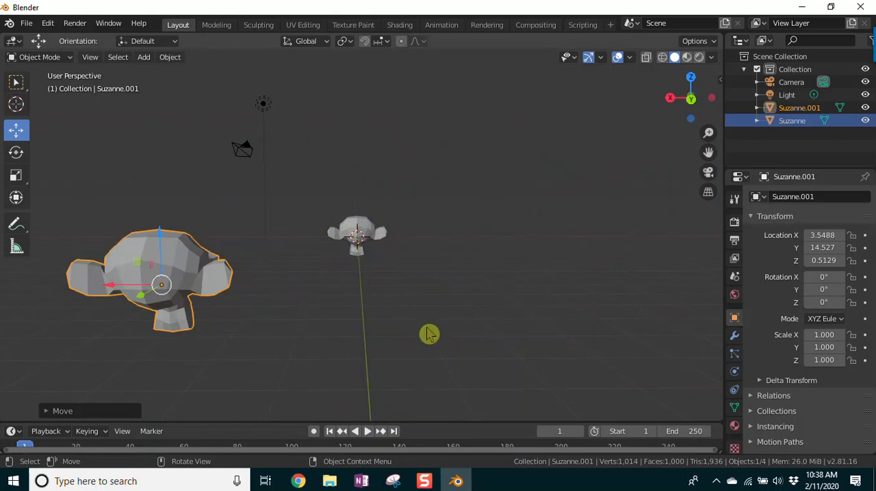
{"action": "middle_click_drag", "start_coordinate": [348, 339], "coordinate": [358, 340]}
{"action": "scroll", "coordinate": [358, 340], "scroll_direction": "up", "scroll_amount": 1}
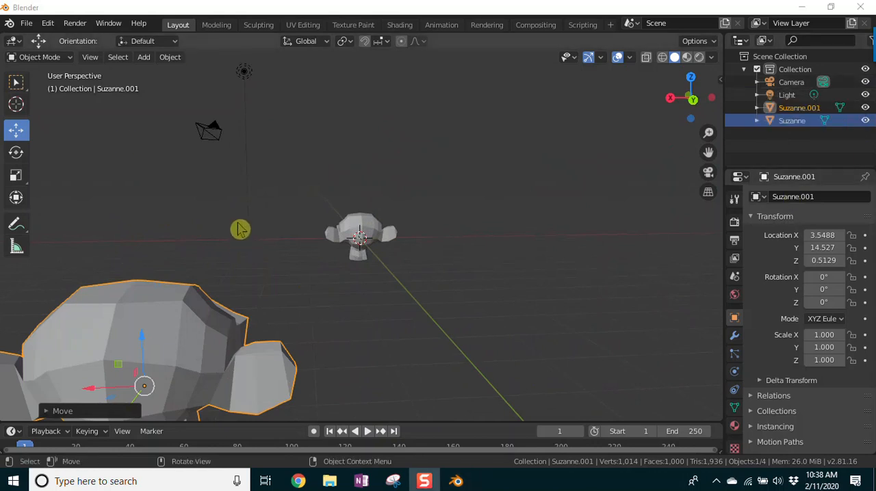
Step: Orbit the perspective view around from the back to the front of both monkeys
{"action": "scroll", "coordinate": [266, 223], "scroll_direction": "down", "scroll_amount": 2}
{"action": "middle_click_drag", "start_coordinate": [171, 307], "coordinate": [402, 307]}
{"action": "scroll", "coordinate": [596, 293], "scroll_direction": "up", "scroll_amount": 3}
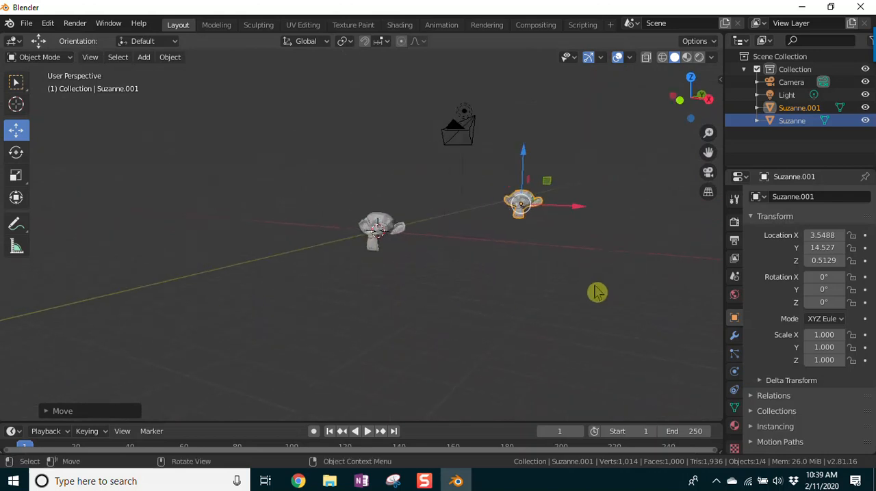
Step: Pan the perspective view to the copied monkey and back until both monkeys are in view, orbiting and zooming around them
{"action": "left_click_drag", "start_coordinate": [707, 154], "coordinate": [596, 165]}
{"action": "middle_click_drag", "start_coordinate": [504, 334], "coordinate": [540, 312]}
{"action": "scroll", "coordinate": [312, 303], "scroll_direction": "down", "scroll_amount": 2}
{"action": "scroll", "coordinate": [314, 303], "scroll_direction": "up", "scroll_amount": 5}
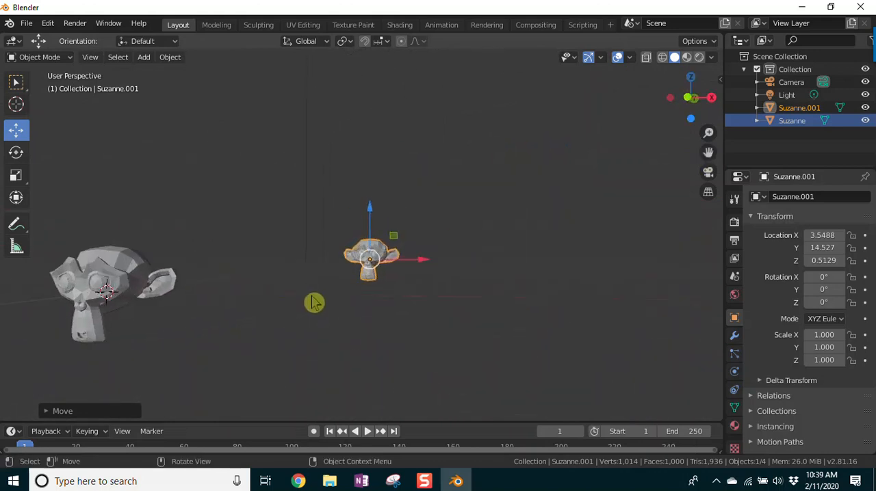
{"action": "left_click_drag", "start_coordinate": [708, 151], "coordinate": [821, 157]}
{"action": "scroll", "coordinate": [459, 330], "scroll_direction": "up", "scroll_amount": 2}
{"action": "mouse_move", "coordinate": [518, 354]}
{"action": "middle_mouse_down"}
{"action": "mouse_move", "coordinate": [504, 319]}
{"action": "mouse_move", "coordinate": [513, 326]}
{"action": "mouse_move", "coordinate": [510, 347]}
{"action": "middle_mouse_up"}
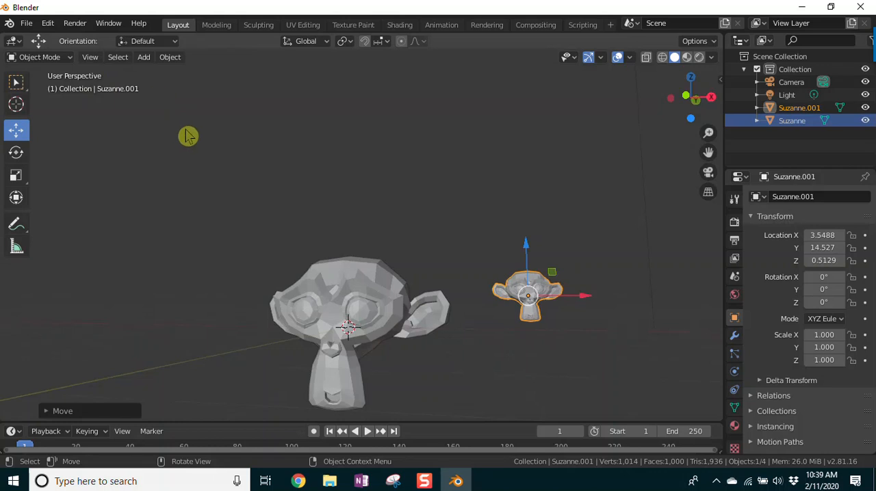
Step: Switch the view to orthographic projection, pan both monkeys into view, and orbit to face them
{"action": "key", "text": "KP_5"}
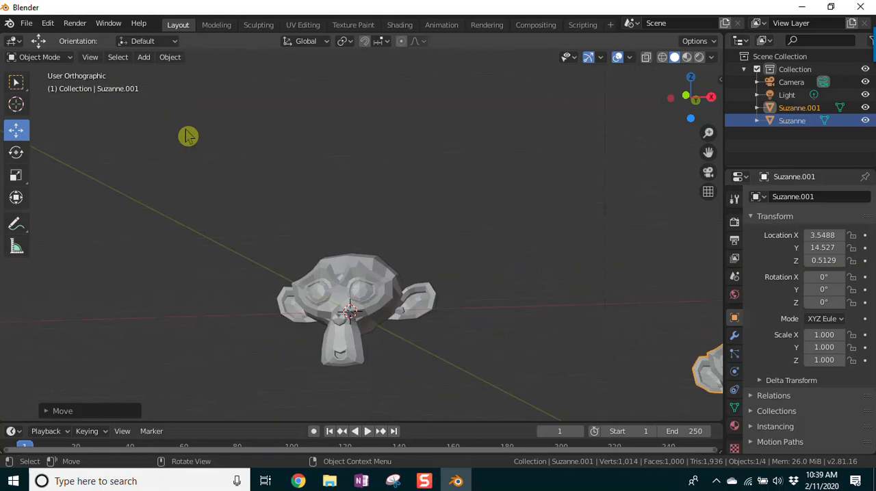
{"action": "left_click_drag", "start_coordinate": [708, 151], "coordinate": [544, 68]}
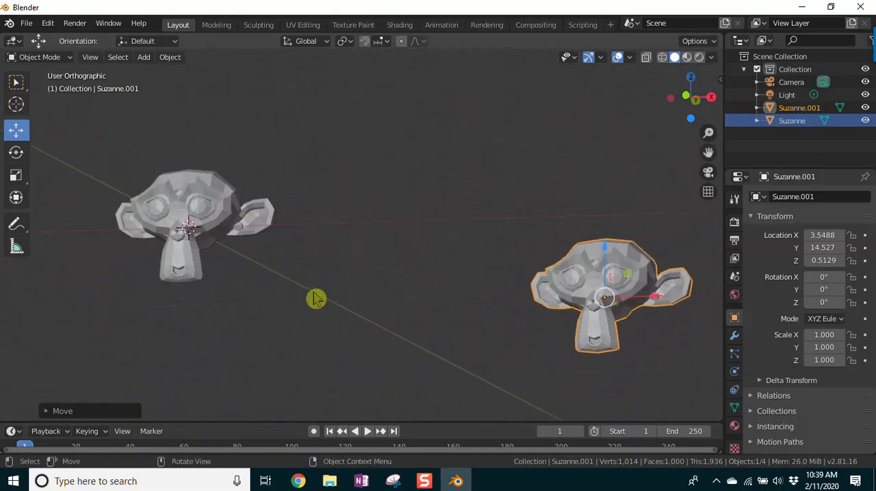
{"action": "mouse_move", "coordinate": [334, 286]}
{"action": "middle_mouse_down"}
{"action": "mouse_move", "coordinate": [359, 301]}
{"action": "mouse_move", "coordinate": [333, 252]}
{"action": "mouse_move", "coordinate": [367, 282]}
{"action": "mouse_move", "coordinate": [319, 295]}
{"action": "mouse_move", "coordinate": [342, 290]}
{"action": "middle_mouse_up"}
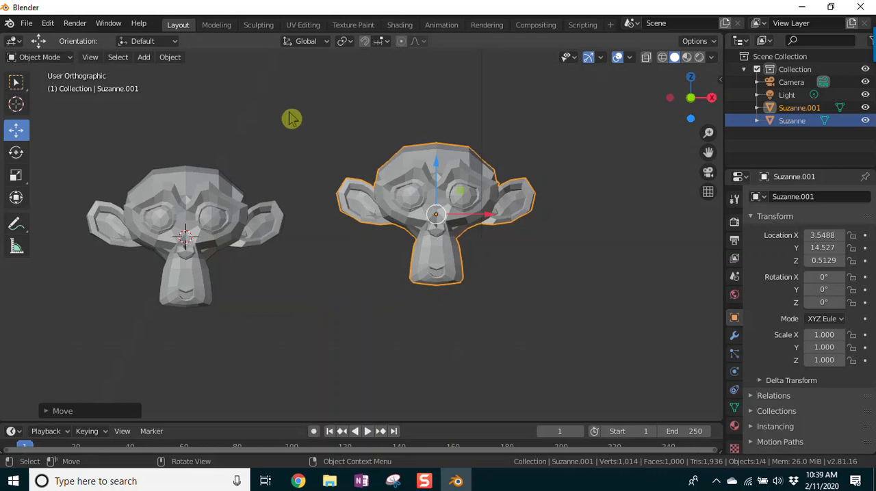
Step: Toggle repeatedly between perspective and orthographic projection while orbiting and zooming to compare the monkeys' apparent sizes
{"action": "key", "text": "KP_5"}
{"action": "middle_click_drag", "start_coordinate": [242, 256], "coordinate": [240, 290]}
{"action": "scroll", "coordinate": [237, 290], "scroll_direction": "up", "scroll_amount": 1}
{"action": "key", "text": "KP_5"}
{"action": "key", "text": "KP_5"}
{"action": "scroll", "coordinate": [272, 272], "scroll_direction": "down", "scroll_amount": 3}
{"action": "key", "text": "KP_5"}
{"action": "key", "text": "KP_5"}
{"action": "key", "text": "KP_5"}
{"action": "key", "text": "KP_5"}
{"action": "key", "text": "KP_5"}
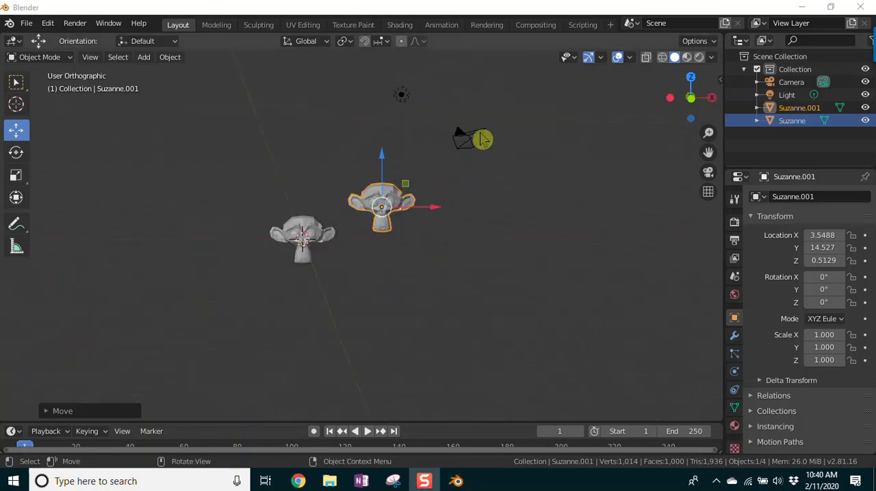
Step: Select the camera and the original monkey alternately, ending with the original monkey selected
{"action": "left_click", "coordinate": [478, 136]}
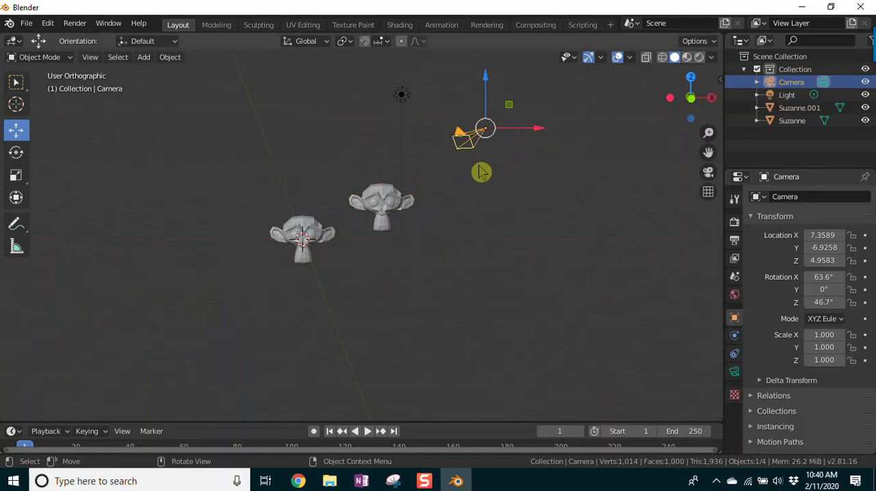
{"action": "left_click", "coordinate": [289, 233]}
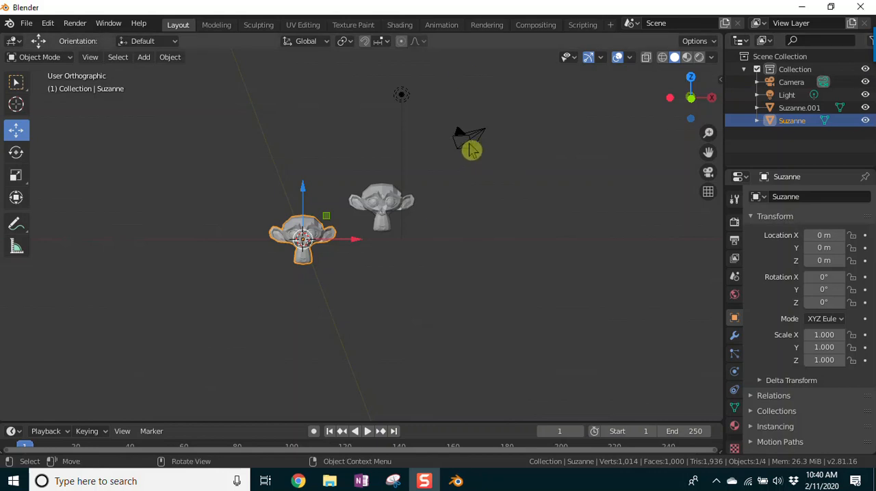
{"action": "left_click", "coordinate": [467, 145]}
{"action": "left_click", "coordinate": [296, 245]}
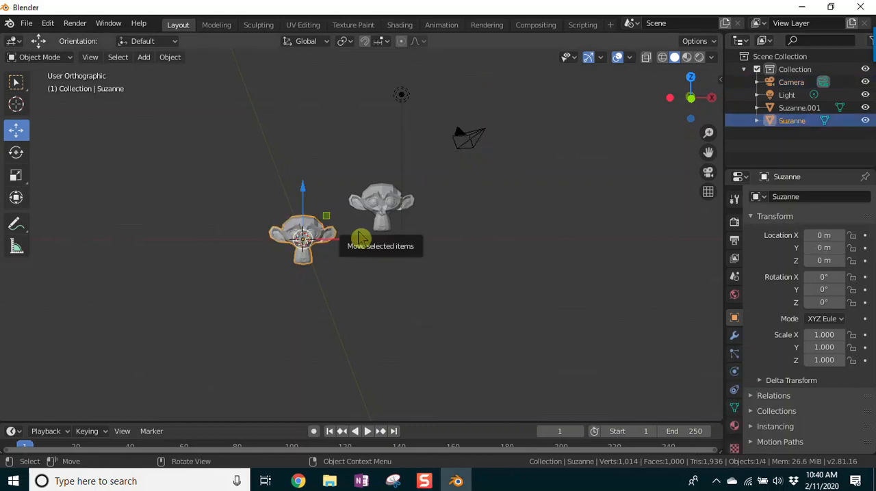
Step: View the scene through the camera, and orbit out of camera view until both monkeys face forward
{"action": "key", "text": "KP_0"}
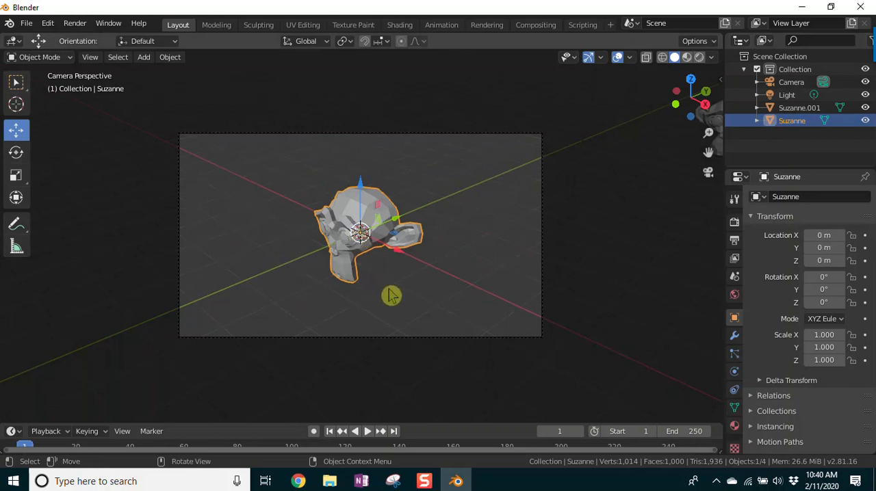
{"action": "mouse_move", "coordinate": [391, 295]}
{"action": "middle_mouse_down"}
{"action": "mouse_move", "coordinate": [422, 284]}
{"action": "mouse_move", "coordinate": [395, 278]}
{"action": "mouse_move", "coordinate": [381, 305]}
{"action": "mouse_move", "coordinate": [409, 264]}
{"action": "mouse_move", "coordinate": [366, 307]}
{"action": "mouse_move", "coordinate": [391, 280]}
{"action": "mouse_move", "coordinate": [383, 303]}
{"action": "mouse_move", "coordinate": [390, 299]}
{"action": "middle_mouse_up"}
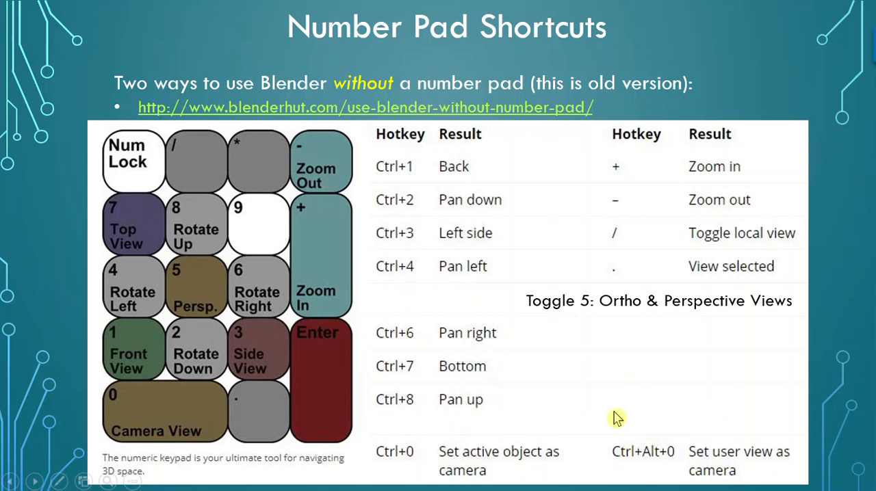
{"action": "left_click", "coordinate": [670, 416]}
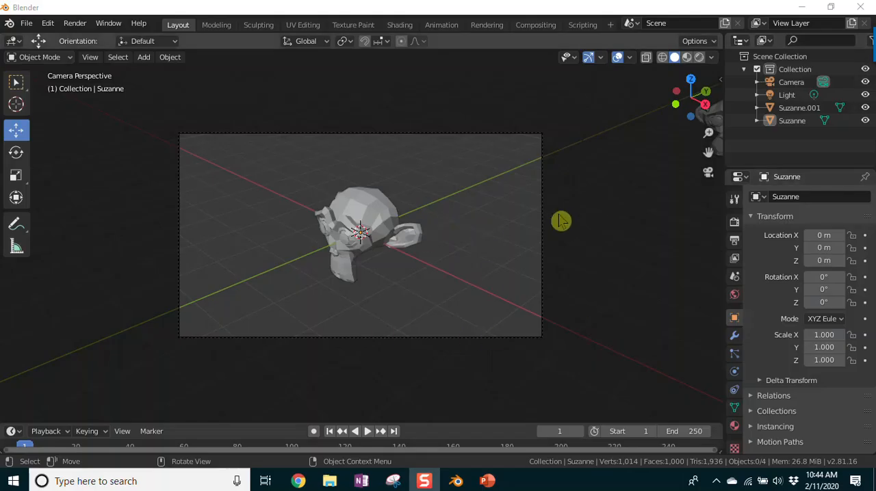
{"action": "left_click", "coordinate": [581, 212]}
{"action": "middle_click_drag", "start_coordinate": [582, 212], "coordinate": [580, 213]}
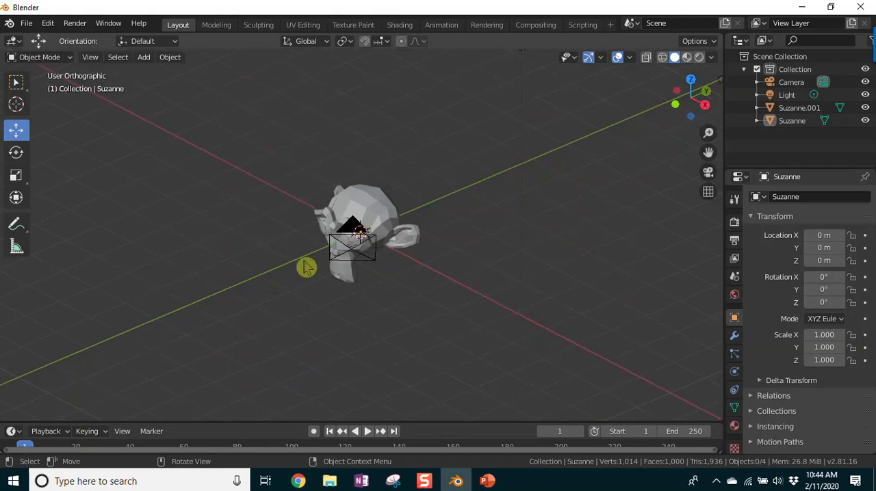
{"action": "middle_click_drag", "start_coordinate": [415, 328], "coordinate": [488, 291]}
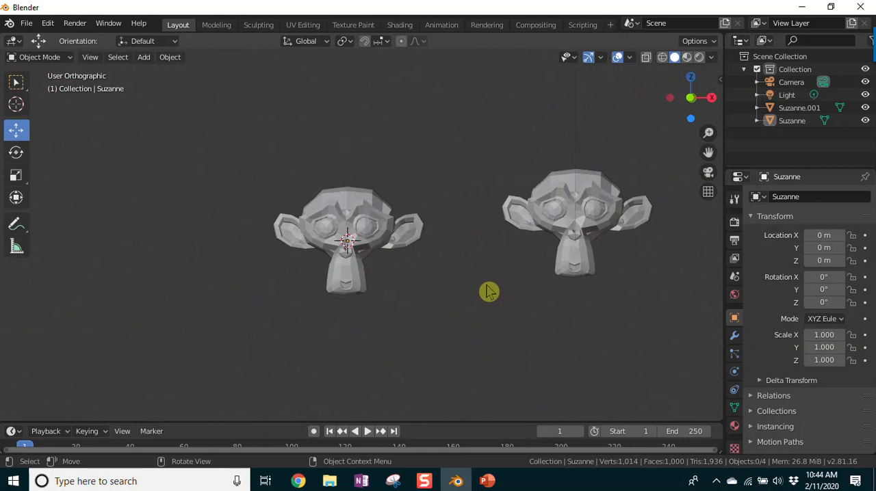
Step: Switch the view to perspective projection, and orbit and zoom in close on the original monkey with its copy behind
{"action": "key", "text": "KP_5"}
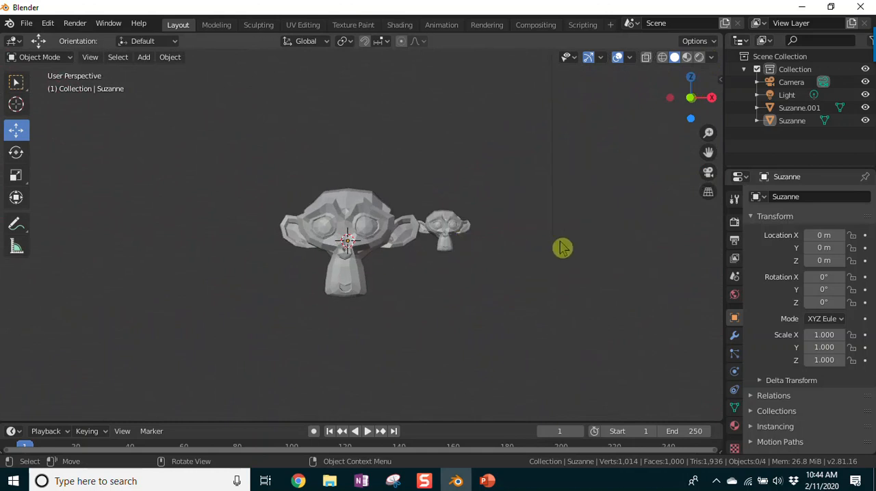
{"action": "scroll", "coordinate": [554, 247], "scroll_direction": "up", "scroll_amount": 2}
{"action": "mouse_move", "coordinate": [528, 289]}
{"action": "middle_mouse_down"}
{"action": "mouse_move", "coordinate": [504, 295]}
{"action": "mouse_move", "coordinate": [520, 291]}
{"action": "middle_mouse_up"}
{"action": "scroll", "coordinate": [632, 238], "scroll_direction": "up", "scroll_amount": 2}
{"action": "middle_click_drag", "start_coordinate": [594, 307], "coordinate": [594, 308]}
{"action": "scroll", "coordinate": [594, 308], "scroll_direction": "up", "scroll_amount": 1}
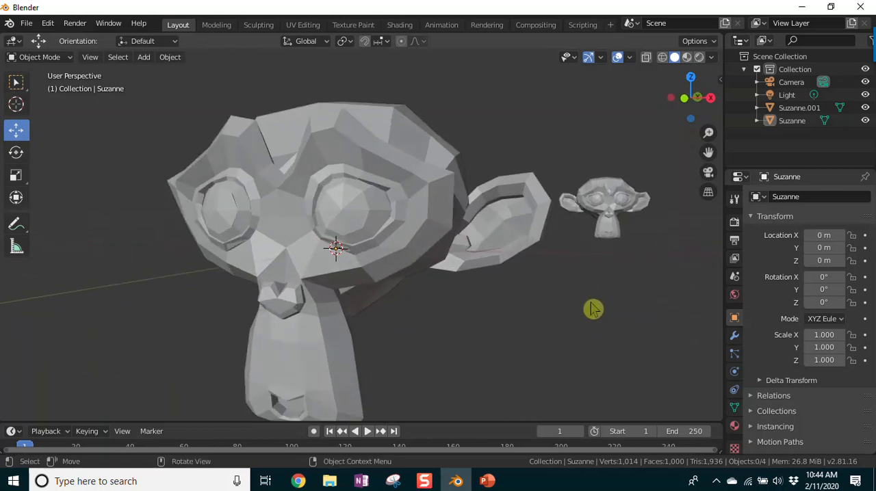
{"action": "scroll", "coordinate": [575, 311], "scroll_direction": "down", "scroll_amount": 1}
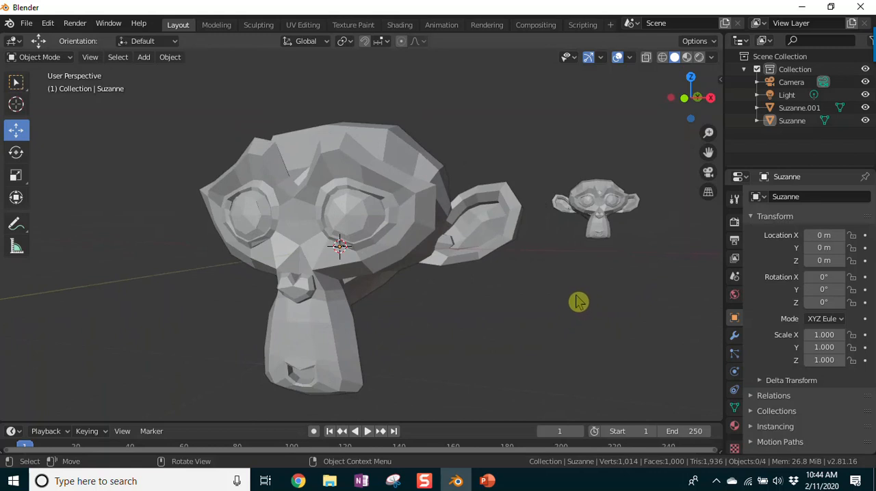
Step: Adjust the close view of the monkeys, align the camera to it, and orbit back out of camera view
{"action": "mouse_move", "coordinate": [711, 134]}
{"action": "left_mouse_down"}
{"action": "mouse_move", "coordinate": [710, 126]}
{"action": "mouse_move", "coordinate": [710, 150]}
{"action": "mouse_move", "coordinate": [766, 149]}
{"action": "mouse_move", "coordinate": [712, 143]}
{"action": "left_mouse_up"}
{"action": "mouse_move", "coordinate": [420, 313]}
{"action": "middle_mouse_down"}
{"action": "mouse_move", "coordinate": [428, 299]}
{"action": "mouse_move", "coordinate": [420, 299]}
{"action": "middle_mouse_up"}
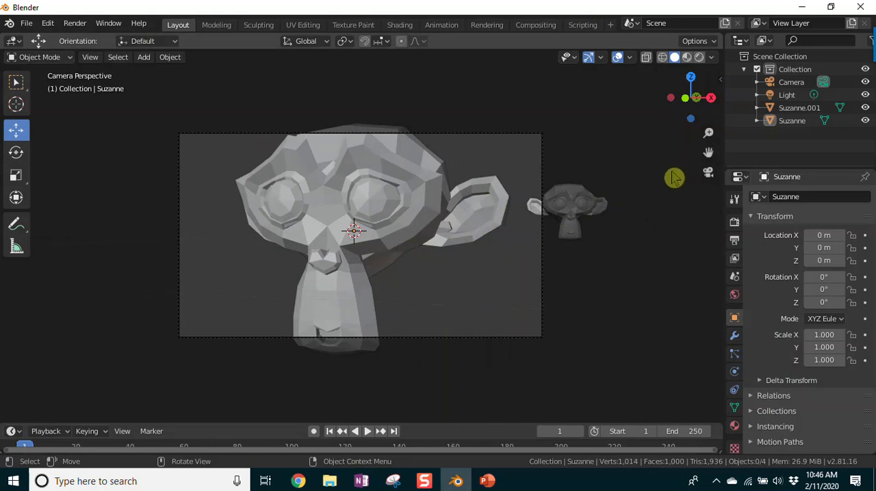
{"action": "mouse_move", "coordinate": [708, 133]}
{"action": "left_mouse_down"}
{"action": "mouse_move", "coordinate": [709, 178]}
{"action": "mouse_move", "coordinate": [708, 119]}
{"action": "mouse_move", "coordinate": [708, 162]}
{"action": "mouse_move", "coordinate": [708, 133]}
{"action": "mouse_move", "coordinate": [708, 161]}
{"action": "mouse_move", "coordinate": [708, 143]}
{"action": "left_mouse_up"}
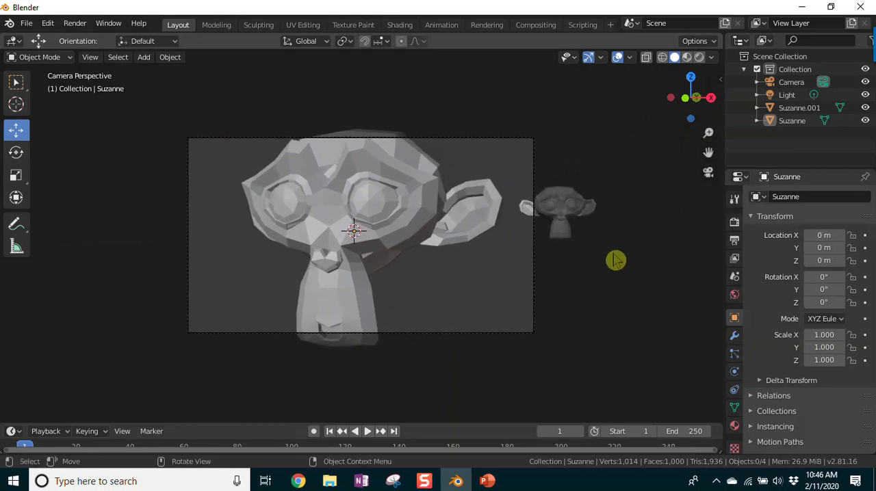
{"action": "middle_click_drag", "start_coordinate": [612, 260], "coordinate": [582, 254]}
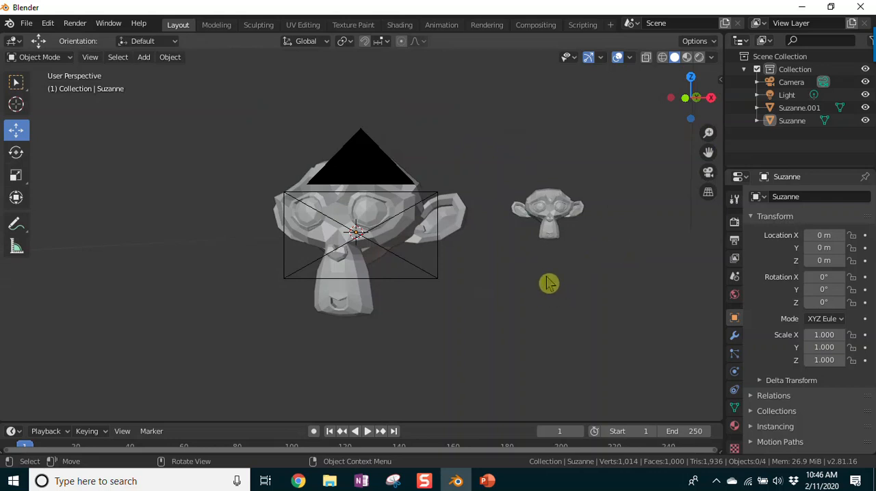
Step: Reframe the perspective view with both monkeys side by side and align the camera to it
{"action": "left_click_drag", "start_coordinate": [708, 152], "coordinate": [795, 154]}
{"action": "left_click_drag", "start_coordinate": [708, 132], "coordinate": [713, 154]}
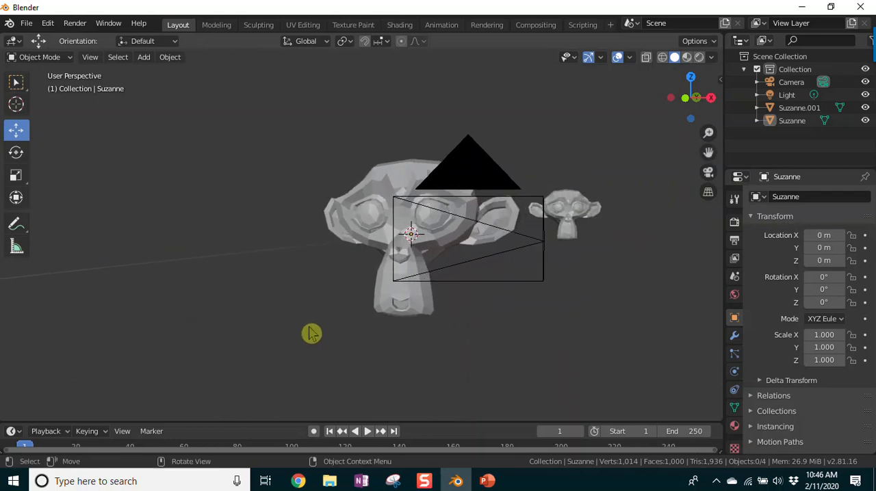
{"action": "mouse_move", "coordinate": [347, 352]}
{"action": "middle_mouse_down"}
{"action": "mouse_move", "coordinate": [355, 349]}
{"action": "mouse_move", "coordinate": [347, 350]}
{"action": "middle_mouse_up"}
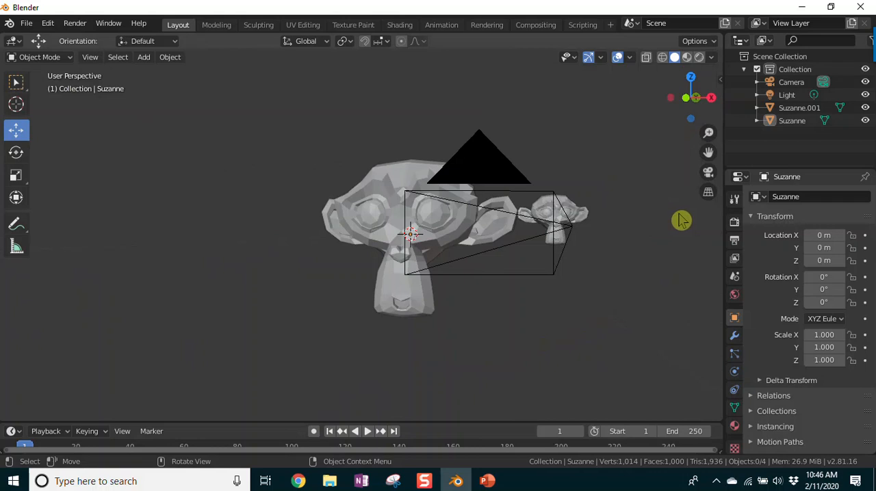
{"action": "key", "text": "KP_1"}
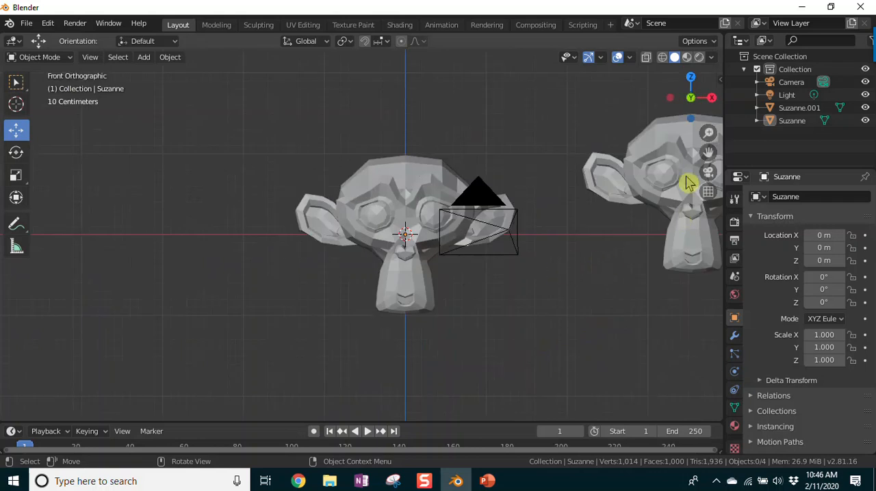
{"action": "left_click_drag", "start_coordinate": [707, 156], "coordinate": [591, 168]}
{"action": "middle_click_drag", "start_coordinate": [511, 302], "coordinate": [475, 310]}
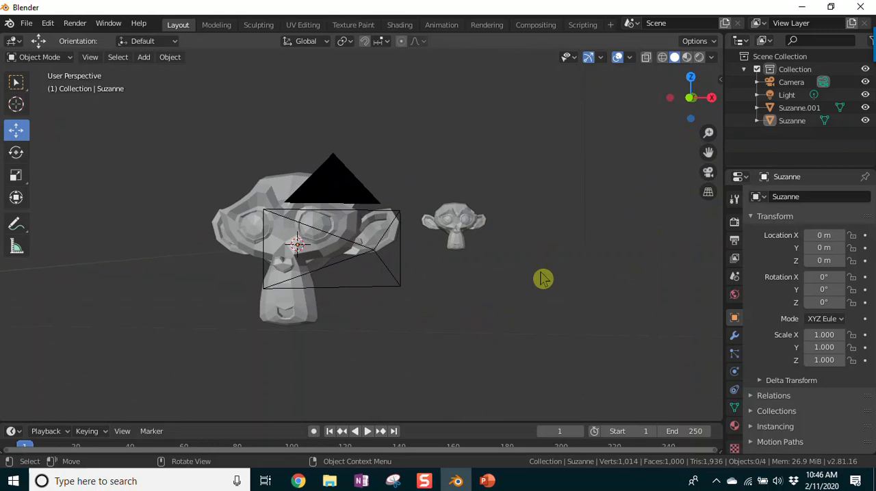
{"action": "key", "text": "KP_0"}
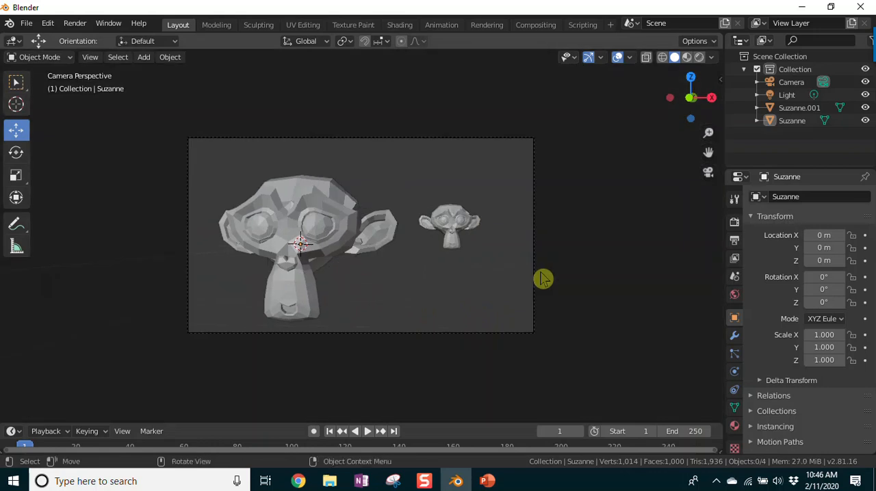
Step: Select the camera, move it to about X 2.16 m, Y -7.78 m, Z 0.87 m, and look through it
{"action": "middle_click_drag", "start_coordinate": [594, 240], "coordinate": [547, 318]}
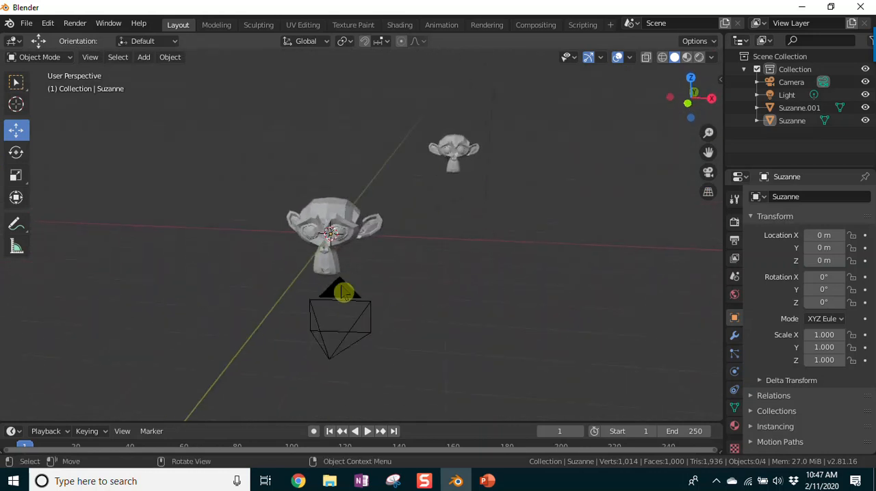
{"action": "left_click", "coordinate": [344, 311]}
{"action": "left_click_drag", "start_coordinate": [331, 306], "coordinate": [330, 249]}
{"action": "left_click_drag", "start_coordinate": [379, 317], "coordinate": [435, 315]}
{"action": "left_click_drag", "start_coordinate": [388, 289], "coordinate": [376, 335]}
{"action": "key", "text": "KP_0"}
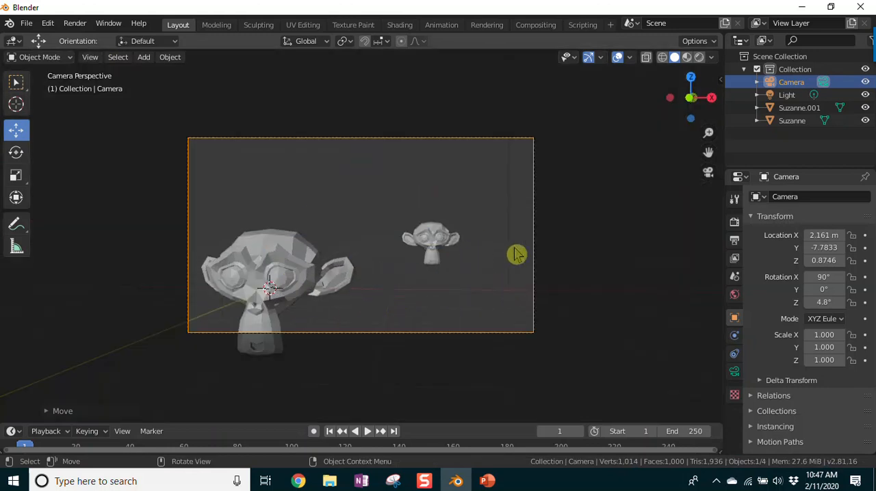
Step: Lower the camera to about Z 0.4 m and check the framing in camera view
{"action": "key", "text": "KP_0"}
{"action": "left_click_drag", "start_coordinate": [377, 311], "coordinate": [373, 346]}
{"action": "key", "text": "KP_0"}
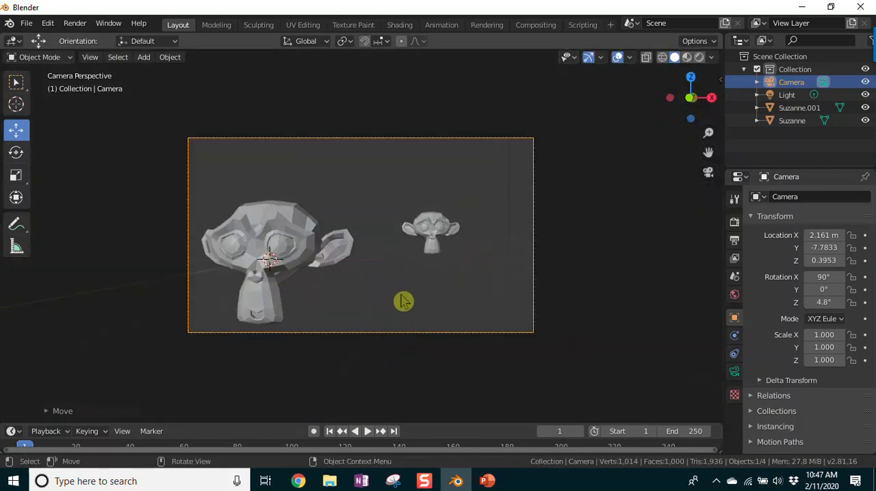
Step: Deselect the camera, orbit slightly around the monkeys, and align the camera to the current view
{"action": "left_click", "coordinate": [566, 269]}
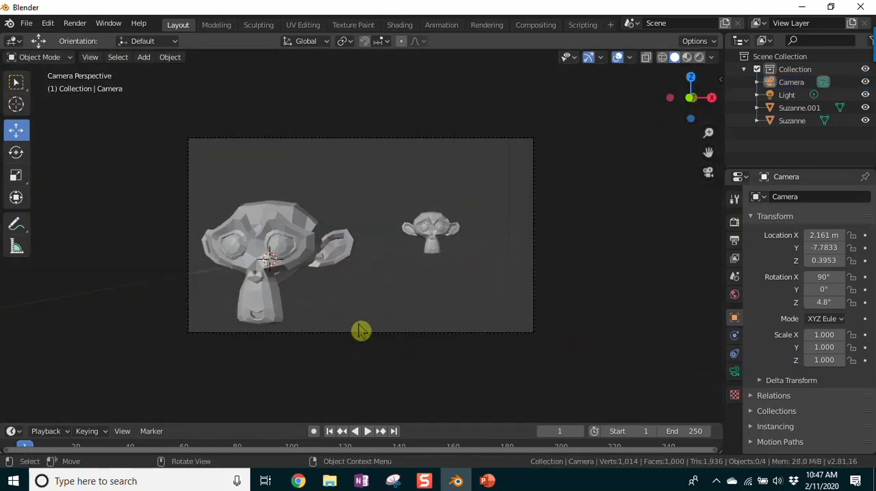
{"action": "mouse_move", "coordinate": [389, 301]}
{"action": "middle_mouse_down"}
{"action": "mouse_move", "coordinate": [377, 313]}
{"action": "mouse_move", "coordinate": [395, 299]}
{"action": "mouse_move", "coordinate": [382, 303]}
{"action": "middle_mouse_up"}
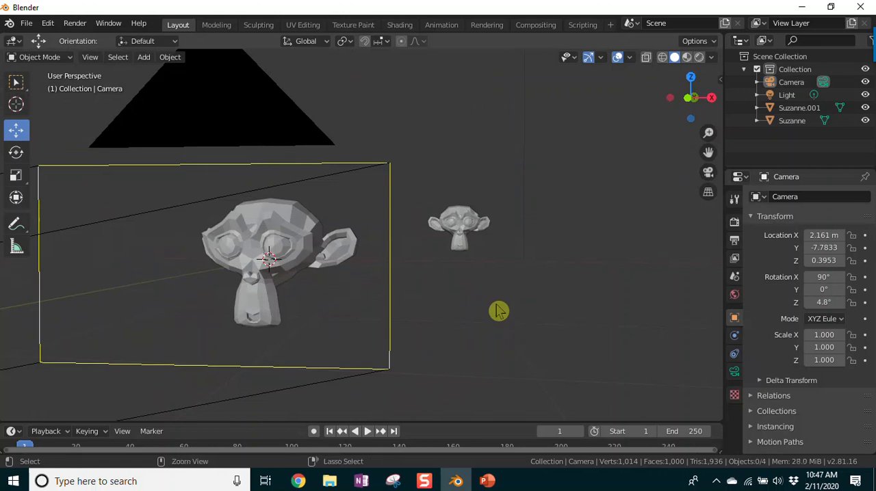
{"action": "key", "text": "ctrl+alt+KP_0"}
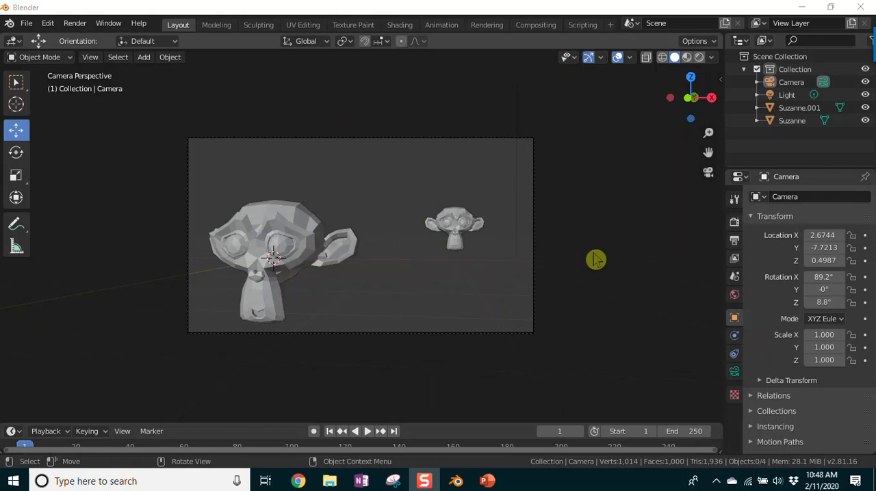
Step: Render an image of the scene, dismissing the Keyboard Manager window, and close the render result
{"action": "left_click", "coordinate": [75, 25]}
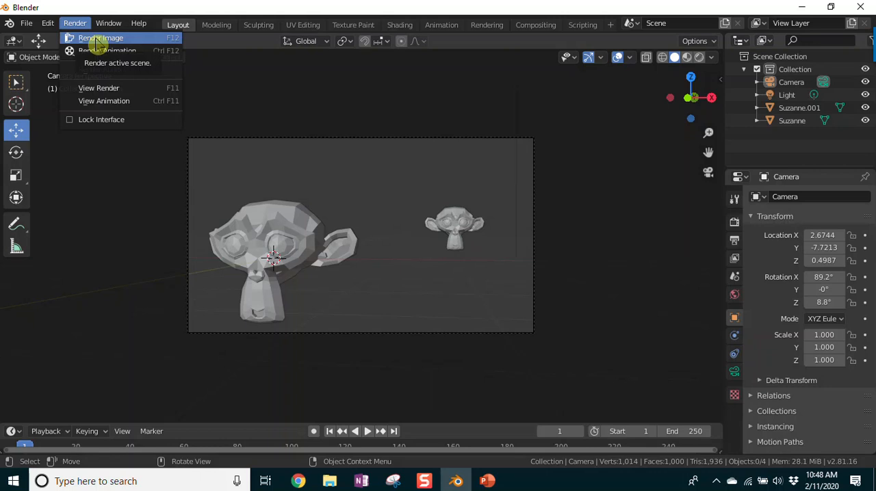
{"action": "left_click", "coordinate": [97, 39]}
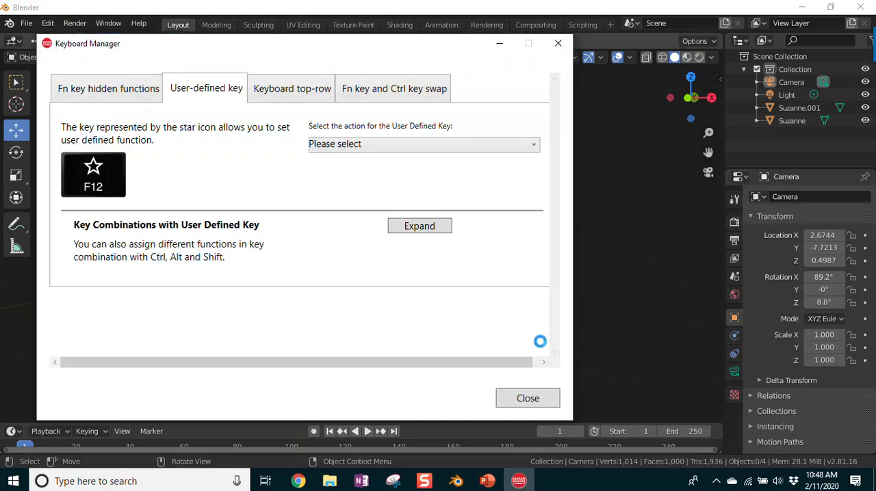
{"action": "left_click", "coordinate": [557, 43]}
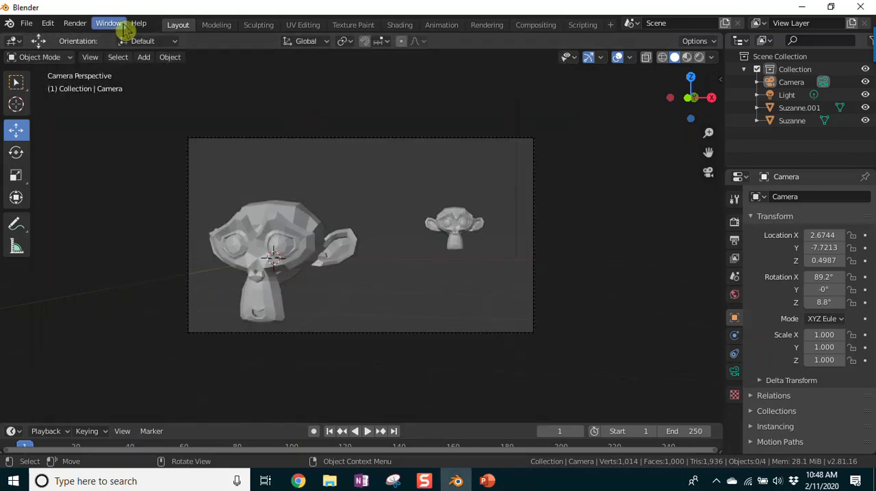
{"action": "left_click", "coordinate": [73, 24]}
{"action": "left_click", "coordinate": [85, 39]}
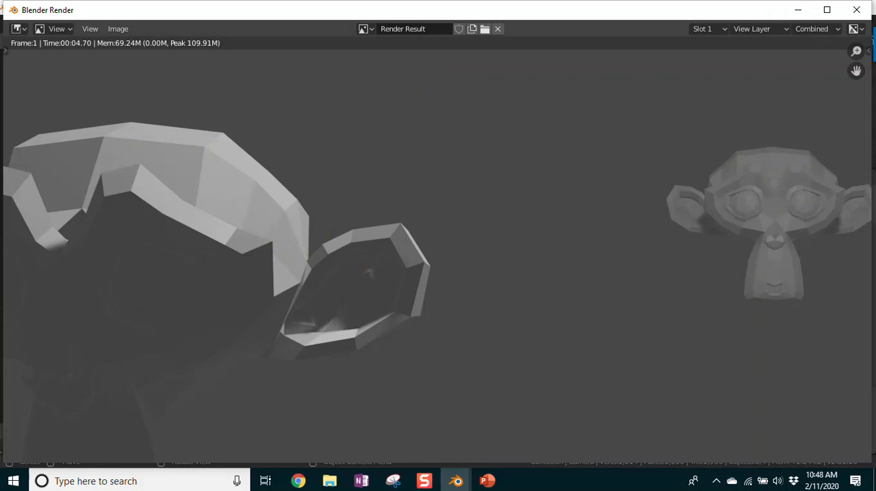
{"action": "left_click", "coordinate": [856, 11]}
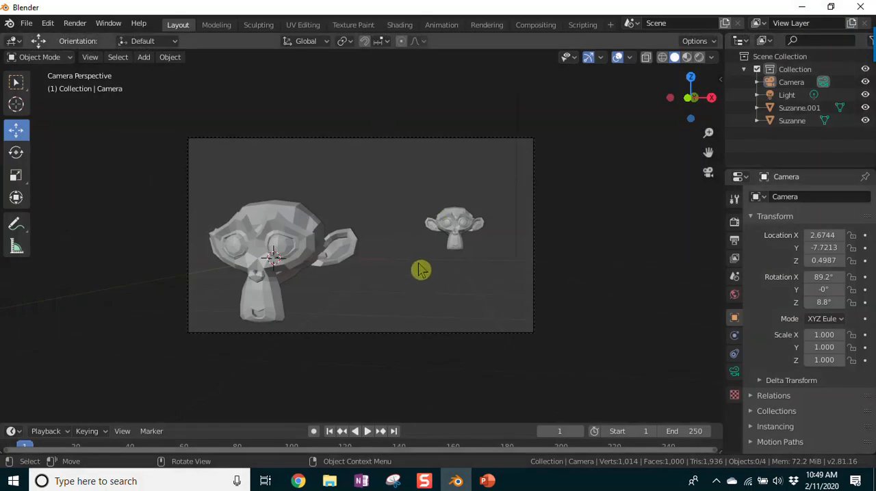
Step: Leave camera view, select the light, and orbit to examine its position relative to the camera and monkeys
{"action": "key", "text": "KP_0"}
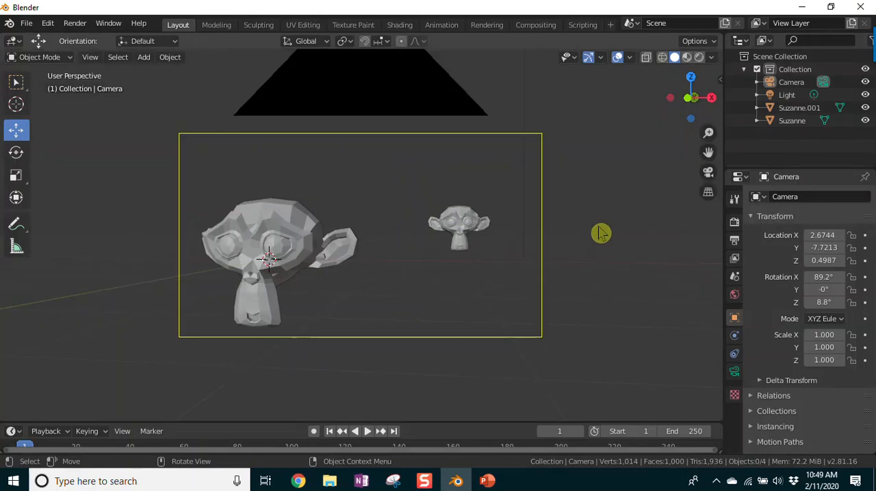
{"action": "middle_click_drag", "start_coordinate": [602, 235], "coordinate": [423, 345]}
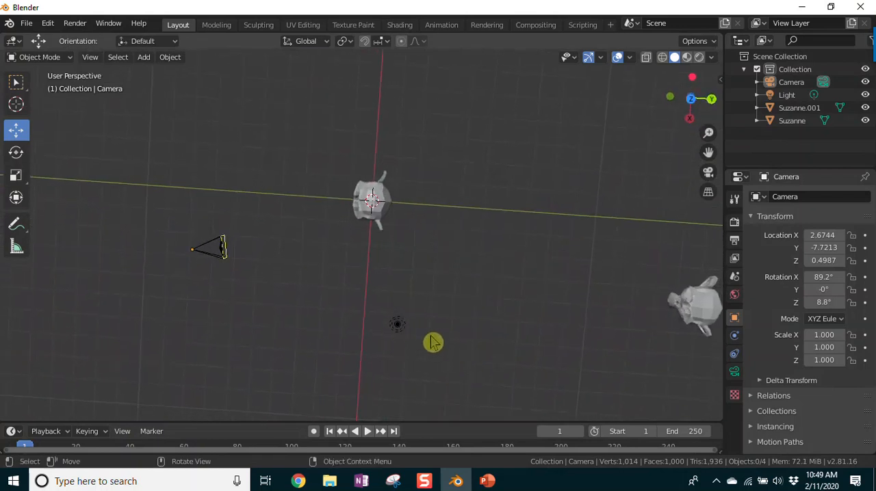
{"action": "middle_click_drag", "start_coordinate": [483, 351], "coordinate": [391, 228]}
{"action": "left_click", "coordinate": [448, 77]}
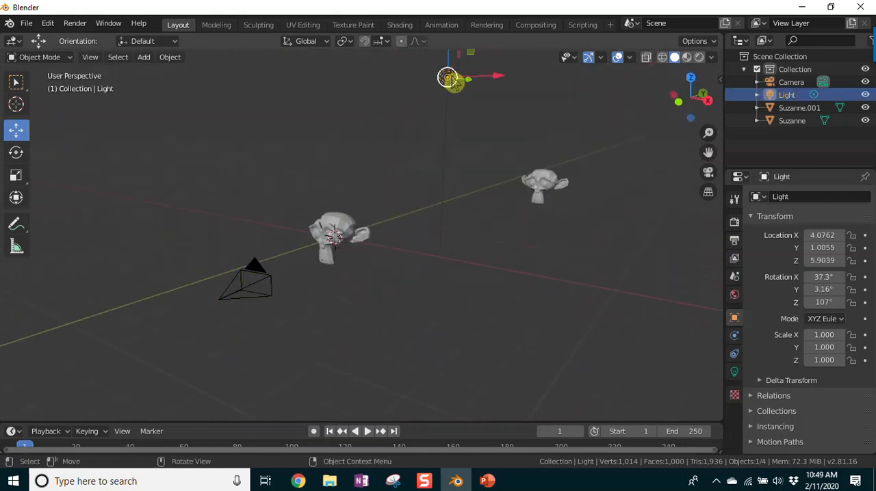
{"action": "middle_click_drag", "start_coordinate": [518, 291], "coordinate": [416, 399]}
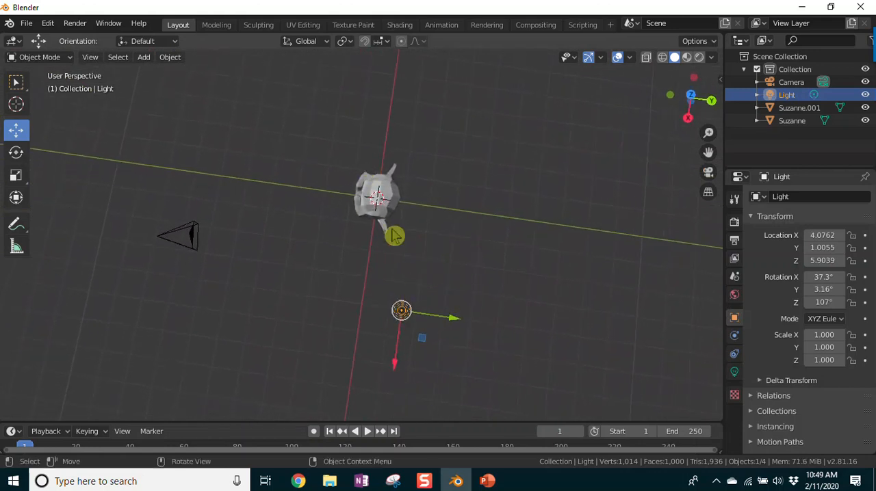
{"action": "middle_click_drag", "start_coordinate": [327, 369], "coordinate": [534, 280]}
{"action": "middle_click_drag", "start_coordinate": [623, 244], "coordinate": [504, 293]}
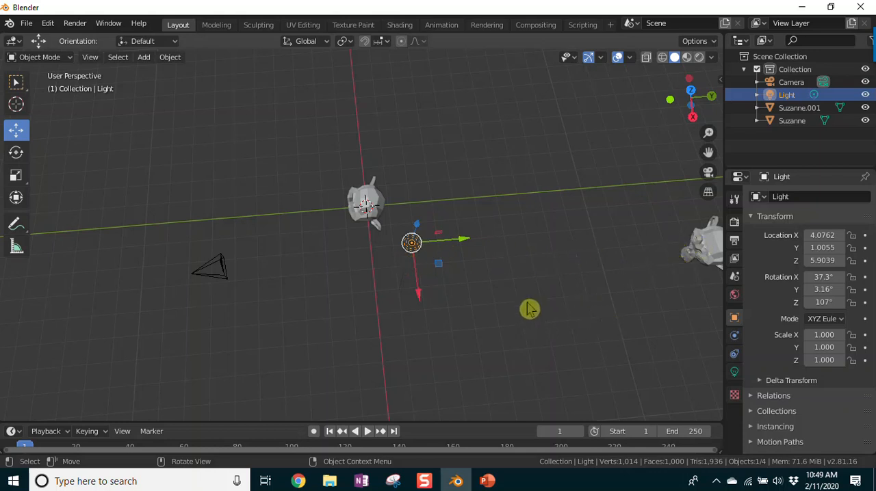
Step: Move the light between the camera and the original monkey, to about X 2.12 m, Y -3.04 m, Z 0.82 m
{"action": "left_click_drag", "start_coordinate": [463, 240], "coordinate": [335, 239]}
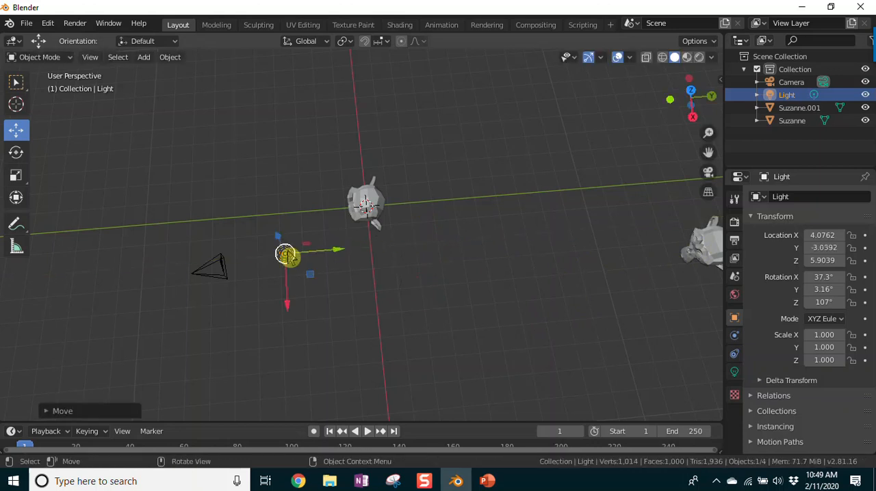
{"action": "left_click_drag", "start_coordinate": [286, 310], "coordinate": [277, 280]}
{"action": "middle_click_drag", "start_coordinate": [260, 342], "coordinate": [329, 204]}
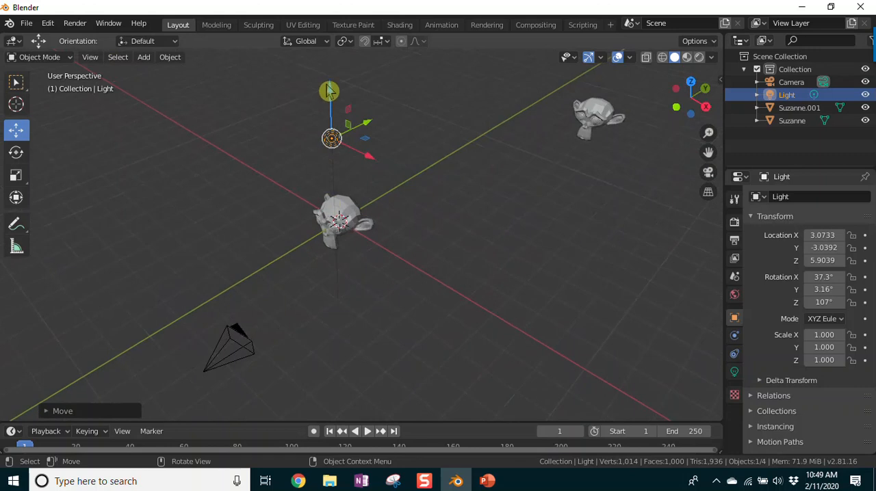
{"action": "left_click_drag", "start_coordinate": [328, 91], "coordinate": [333, 236]}
{"action": "middle_click_drag", "start_coordinate": [363, 321], "coordinate": [471, 244]}
{"action": "left_click_drag", "start_coordinate": [474, 237], "coordinate": [441, 241]}
{"action": "middle_click_drag", "start_coordinate": [516, 305], "coordinate": [455, 328]}
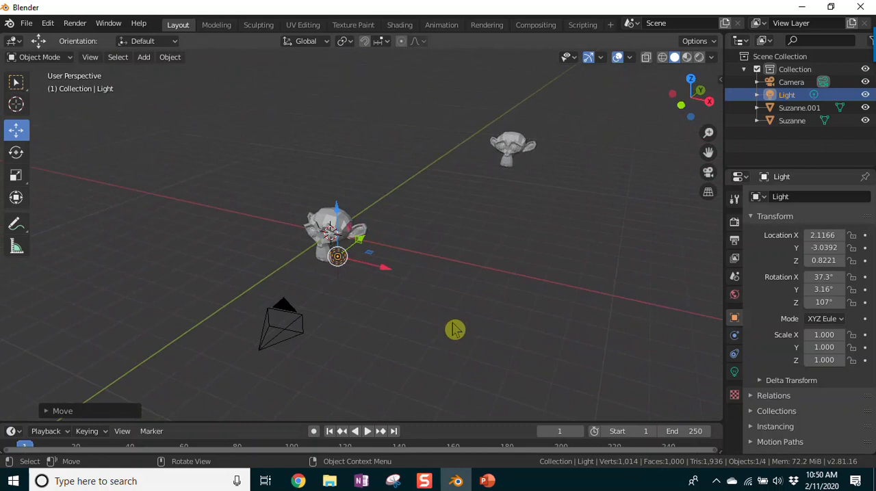
Step: Deselect the light and place the 3D cursor in the empty space near the farther monkey
{"action": "left_click", "coordinate": [148, 60]}
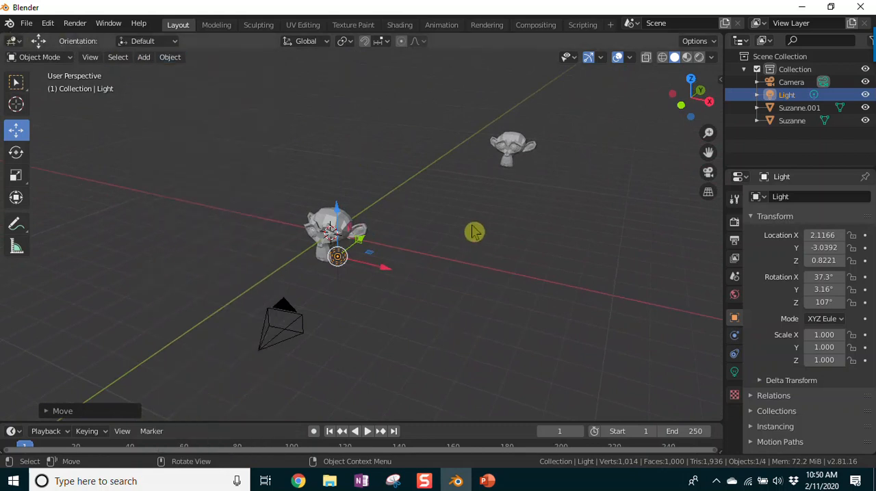
{"action": "left_click", "coordinate": [472, 232]}
{"action": "middle_click_drag", "start_coordinate": [515, 253], "coordinate": [573, 241]}
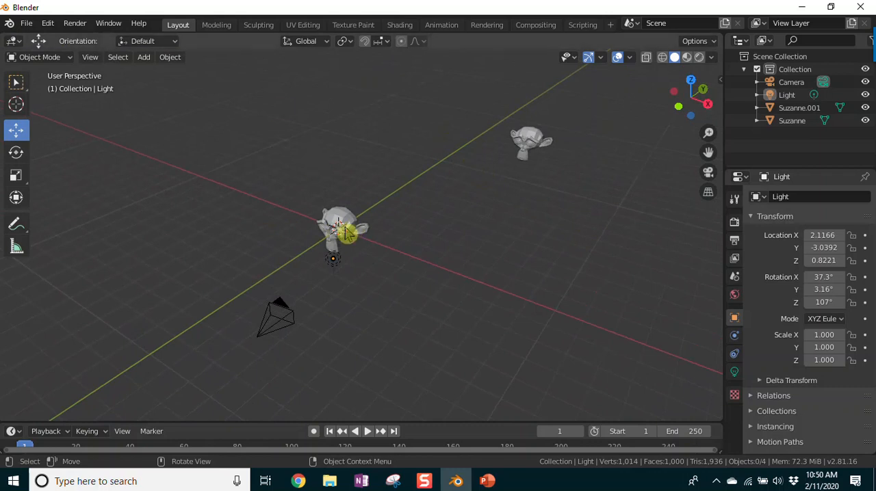
{"action": "key", "text": "shift+s"}
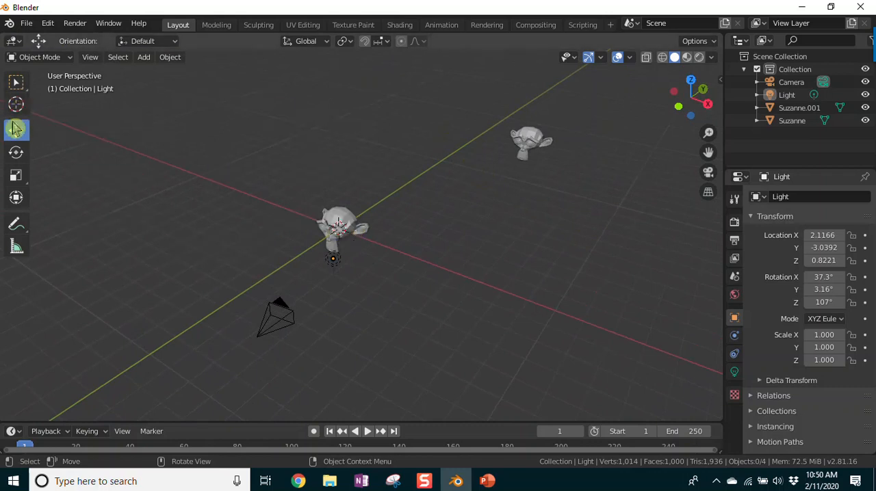
{"action": "left_click", "coordinate": [28, 109]}
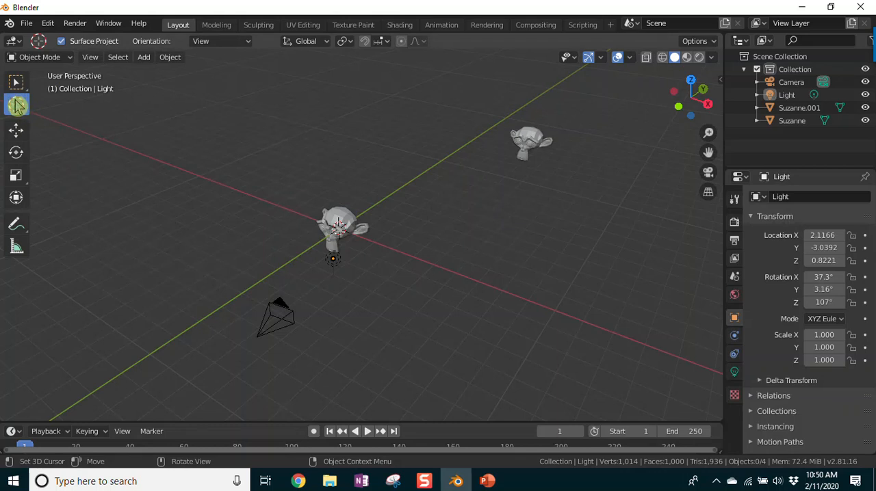
{"action": "left_click", "coordinate": [473, 173]}
Step: Examine the 3D cursor's position relative to both monkeys and the light from several angles and distances
{"action": "middle_click_drag", "start_coordinate": [497, 260], "coordinate": [355, 416]}
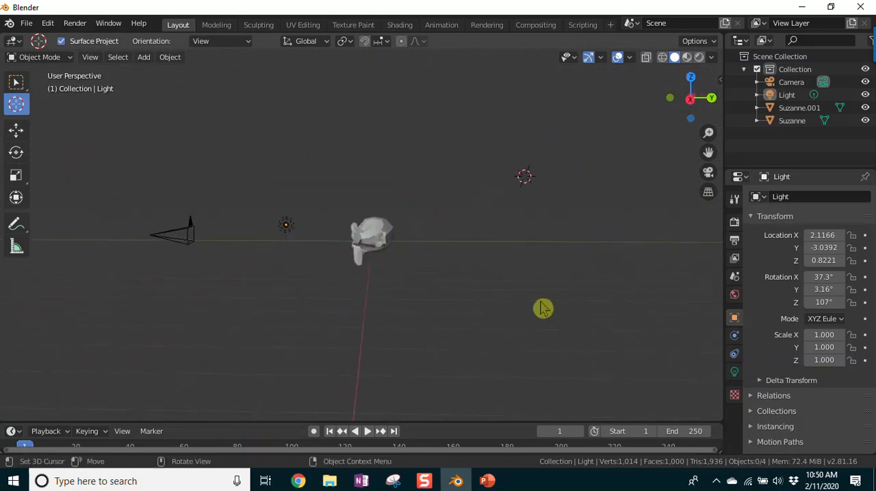
{"action": "left_click_drag", "start_coordinate": [709, 158], "coordinate": [643, 204]}
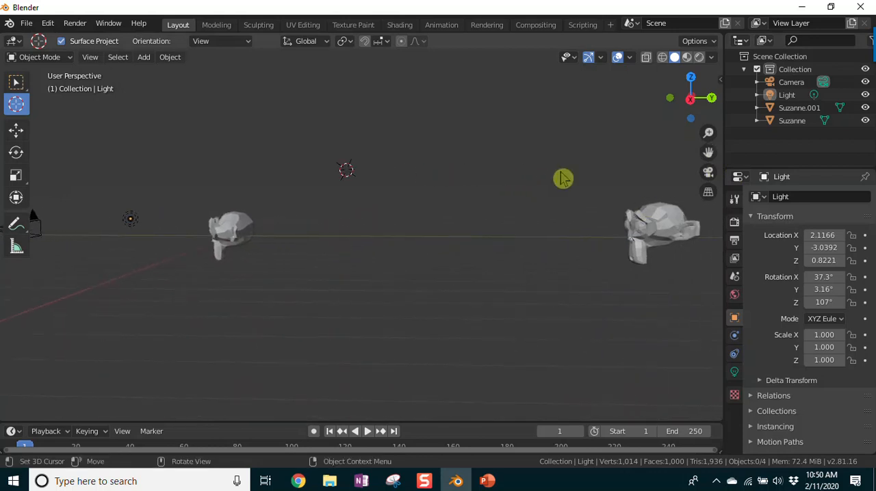
{"action": "scroll", "coordinate": [561, 234], "scroll_direction": "up", "scroll_amount": 1}
{"action": "middle_click_drag", "start_coordinate": [624, 302], "coordinate": [635, 323]}
{"action": "scroll", "coordinate": [639, 320], "scroll_direction": "up", "scroll_amount": 2}
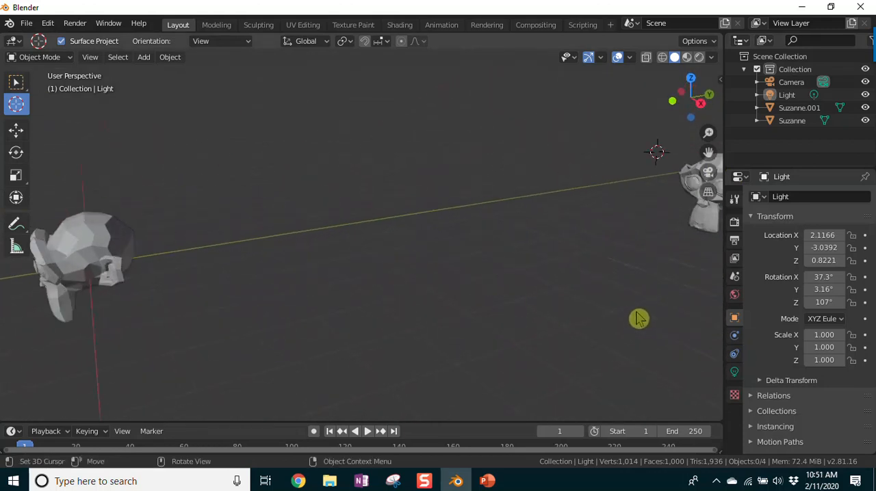
{"action": "scroll", "coordinate": [444, 340], "scroll_direction": "down", "scroll_amount": 1}
{"action": "scroll", "coordinate": [431, 323], "scroll_direction": "down", "scroll_amount": 1}
{"action": "scroll", "coordinate": [418, 192], "scroll_direction": "down", "scroll_amount": 1}
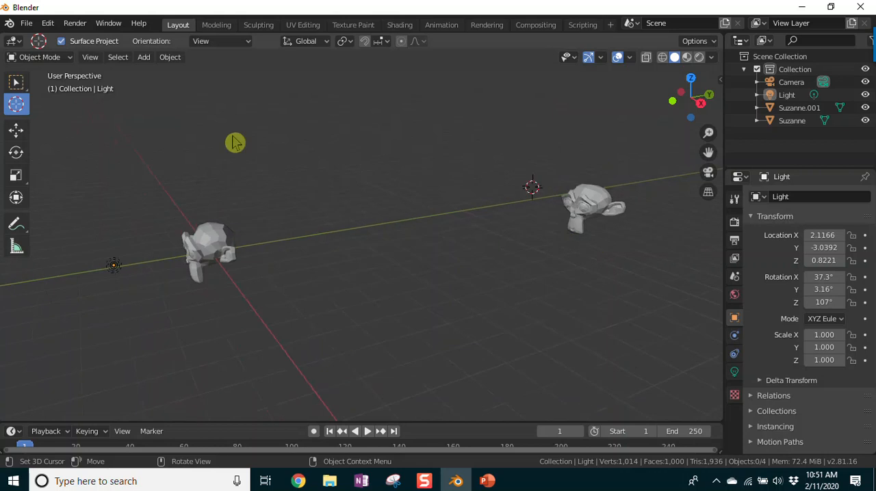
Step: Add a spot light at the 3D cursor
{"action": "left_click", "coordinate": [145, 58]}
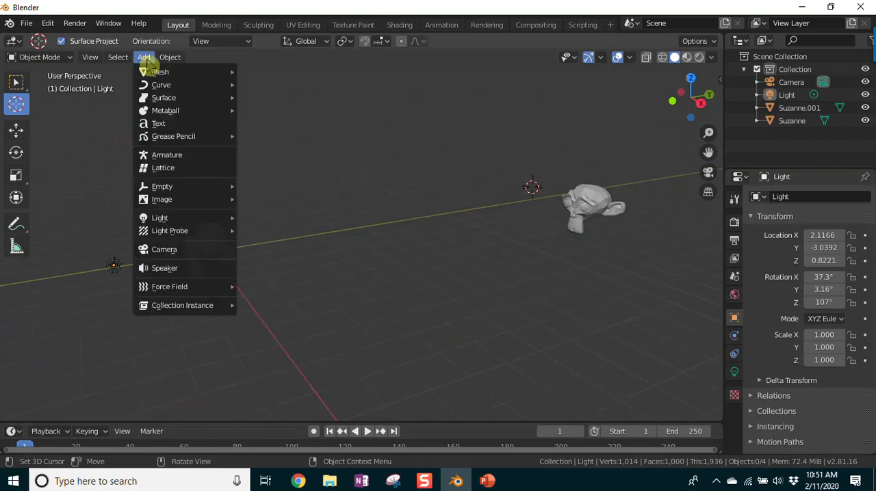
{"action": "mouse_move", "coordinate": [176, 226]}
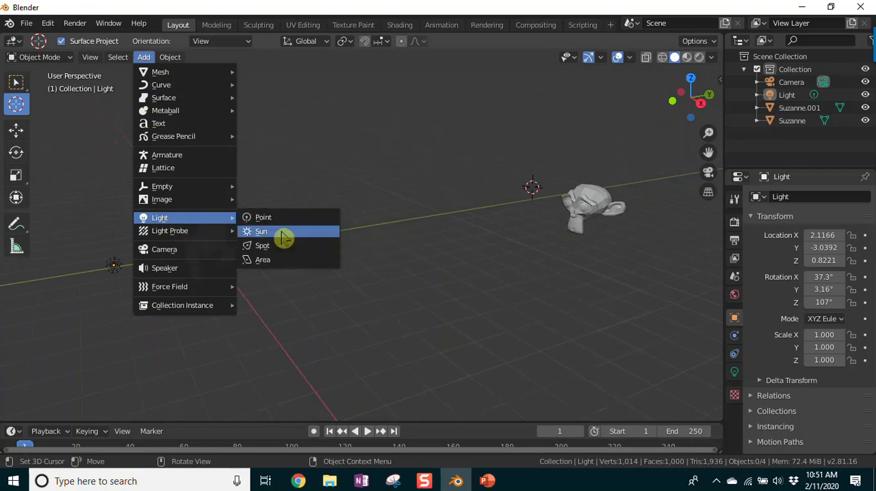
{"action": "left_click", "coordinate": [267, 246]}
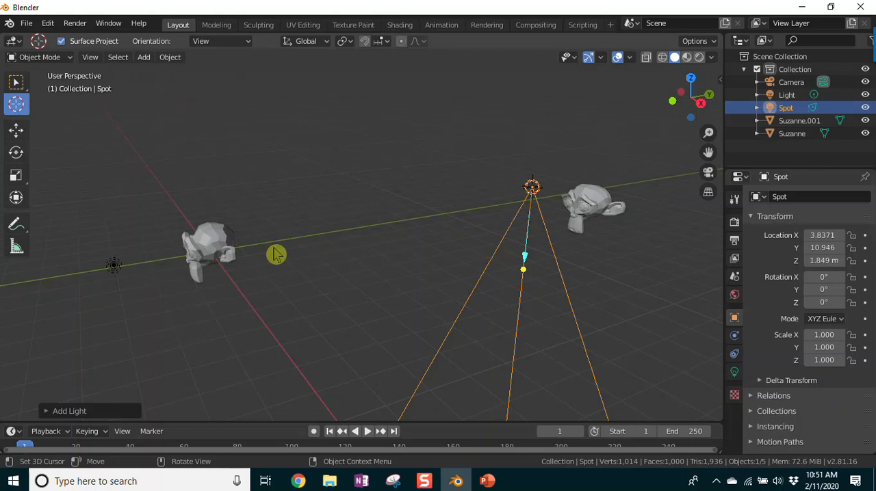
Step: Rotate the spot light to about X 39.2°, Y 18.7°, Z 35.1° and raise it to about X 2.18 m, Y 2.79 m, Z 9.18 m
{"action": "middle_click_drag", "start_coordinate": [675, 280], "coordinate": [553, 267]}
{"action": "scroll", "coordinate": [553, 267], "scroll_direction": "down", "scroll_amount": 4}
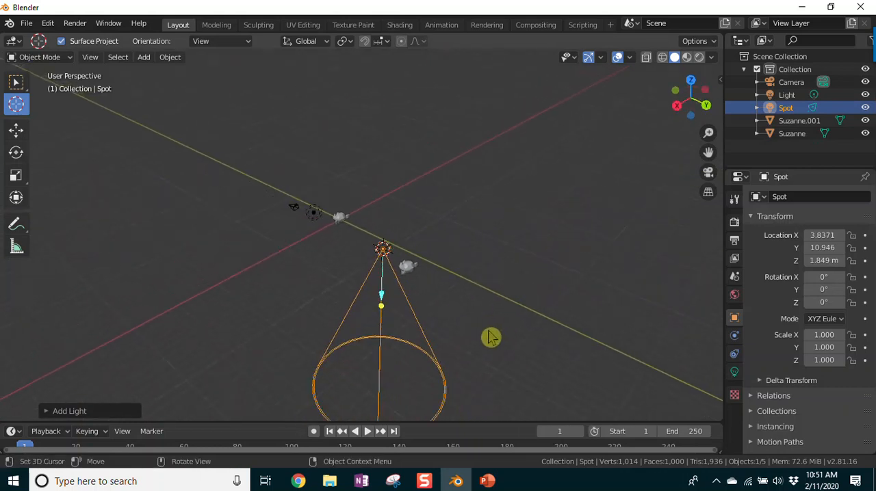
{"action": "left_click_drag", "start_coordinate": [395, 308], "coordinate": [442, 287]}
{"action": "middle_click_drag", "start_coordinate": [367, 377], "coordinate": [329, 285]}
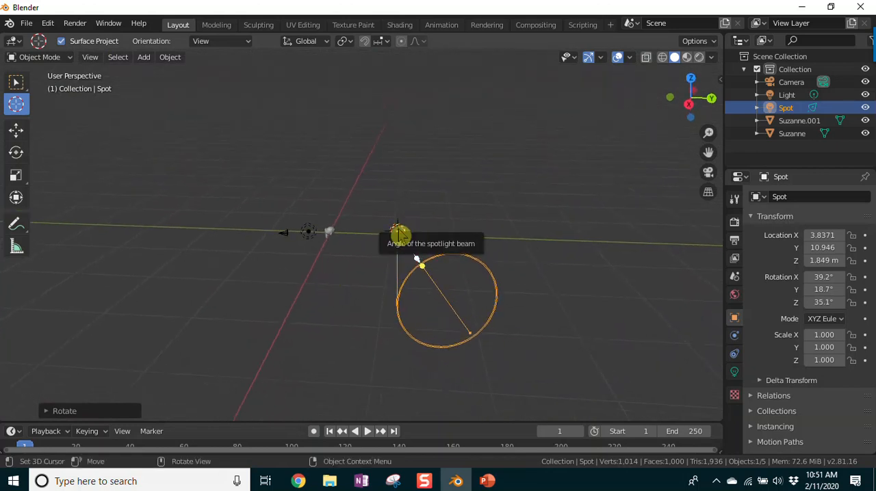
{"action": "key", "text": "g"}
{"action": "left_click", "coordinate": [347, 184]}
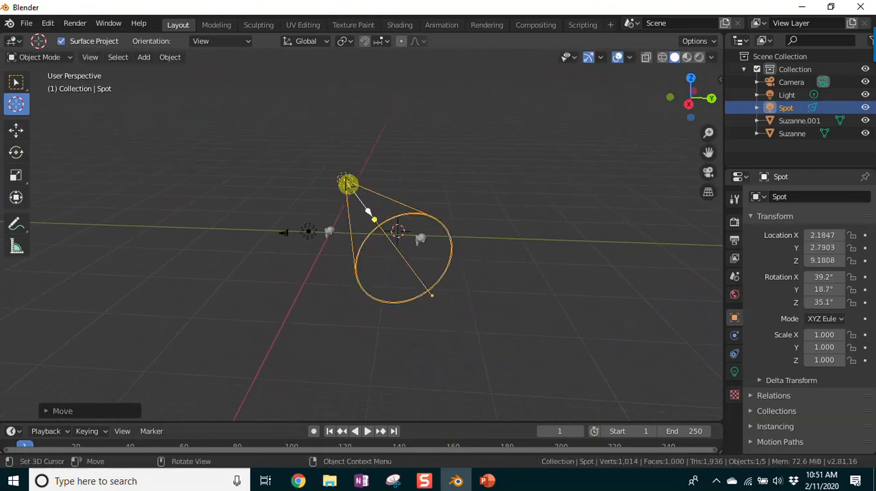
Step: Aim the spot light towards the farther monkey with a free rotation to about X 51.9°, Y -7.48°, Z 8.61°
{"action": "middle_click_drag", "start_coordinate": [239, 297], "coordinate": [368, 330]}
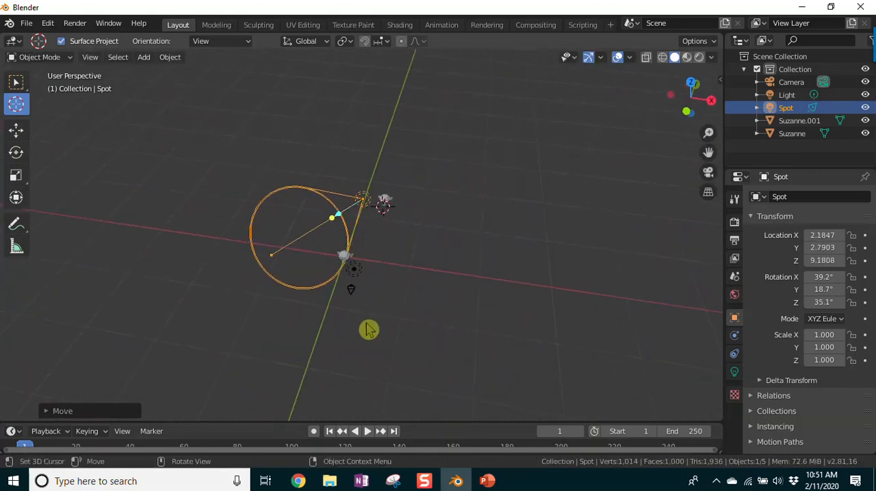
{"action": "key", "text": "r"}
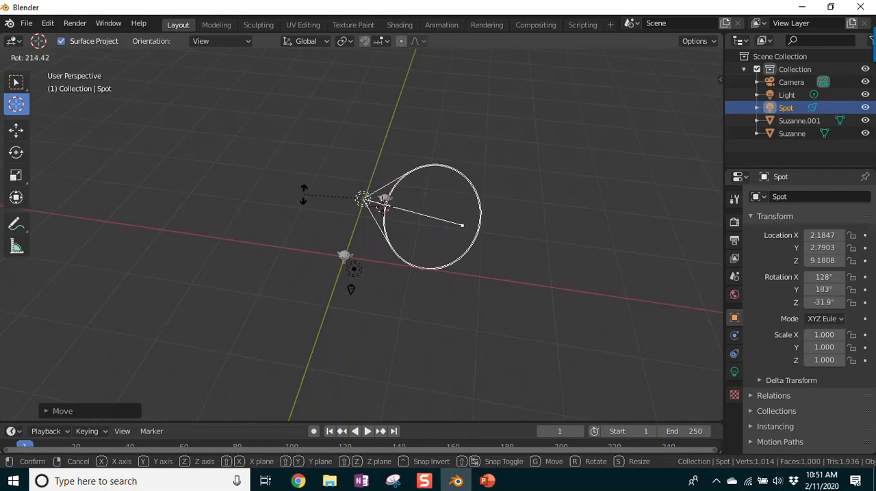
{"action": "key", "text": "r"}
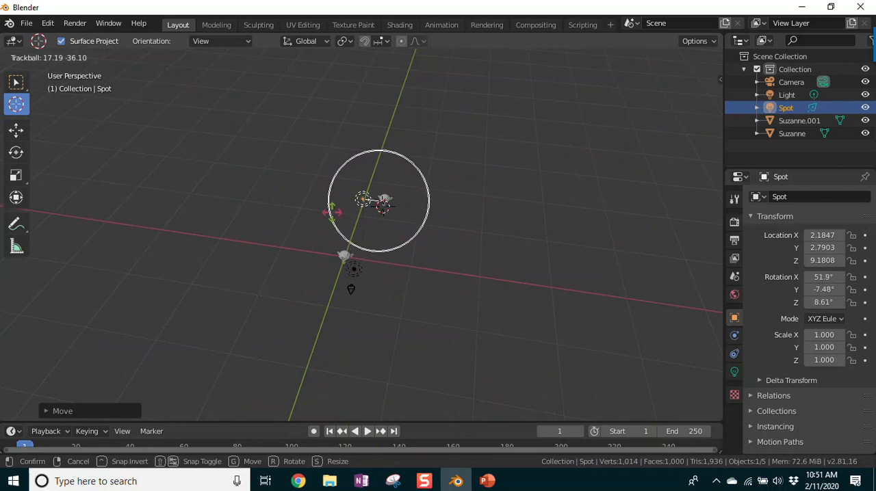
{"action": "left_click", "coordinate": [335, 220]}
{"action": "middle_click_drag", "start_coordinate": [473, 274], "coordinate": [478, 256]}
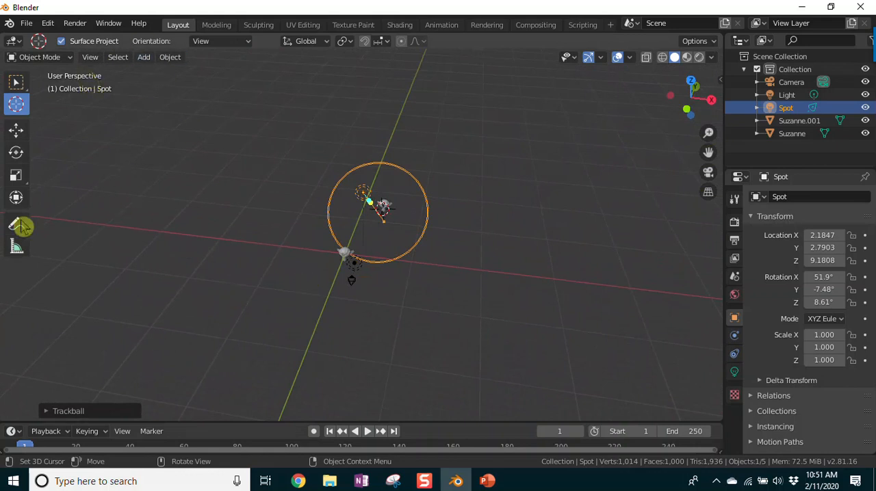
Step: Snap the 3D cursor to the world origin and add a plane mesh there
{"action": "key", "text": "shift+s"}
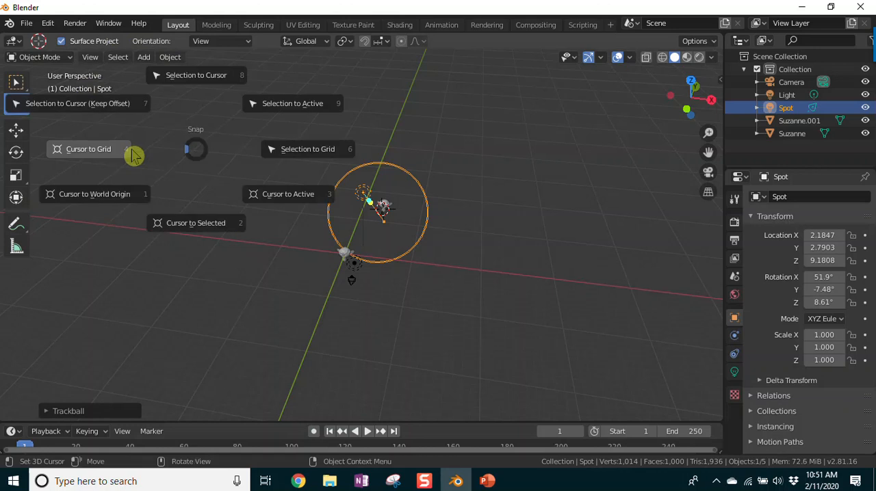
{"action": "left_click", "coordinate": [97, 198]}
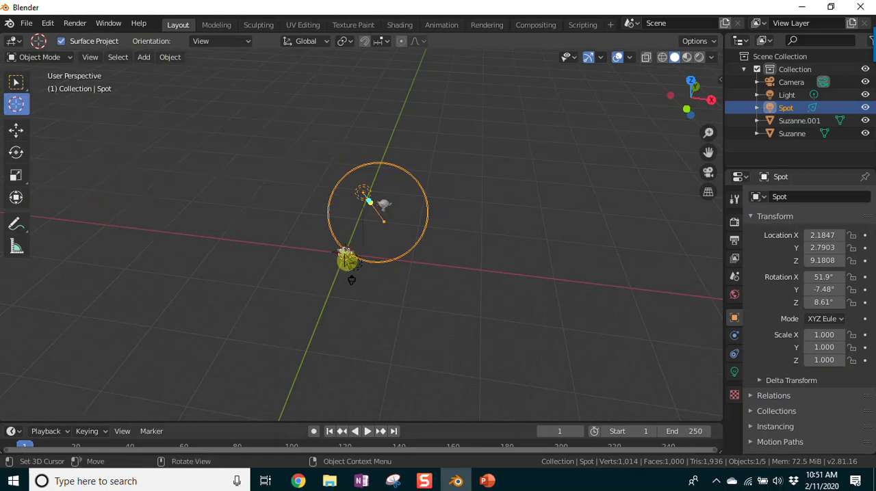
{"action": "left_click", "coordinate": [143, 57]}
{"action": "mouse_move", "coordinate": [148, 75]}
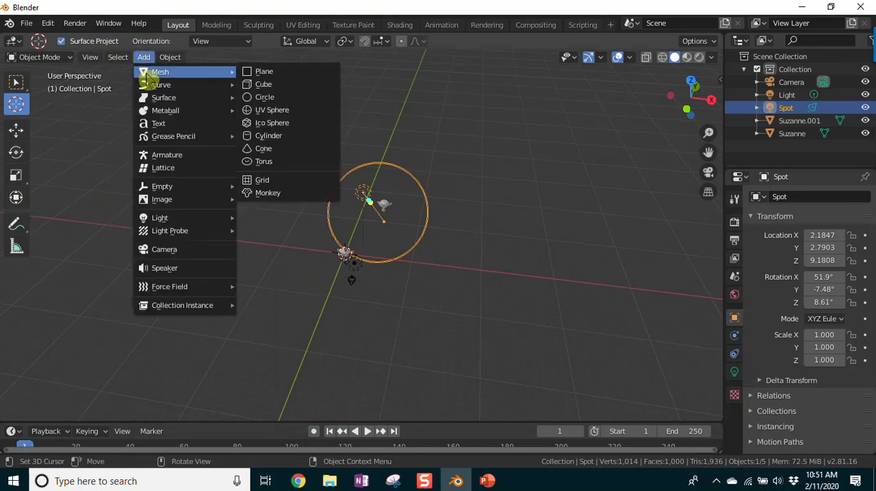
{"action": "left_click", "coordinate": [277, 78]}
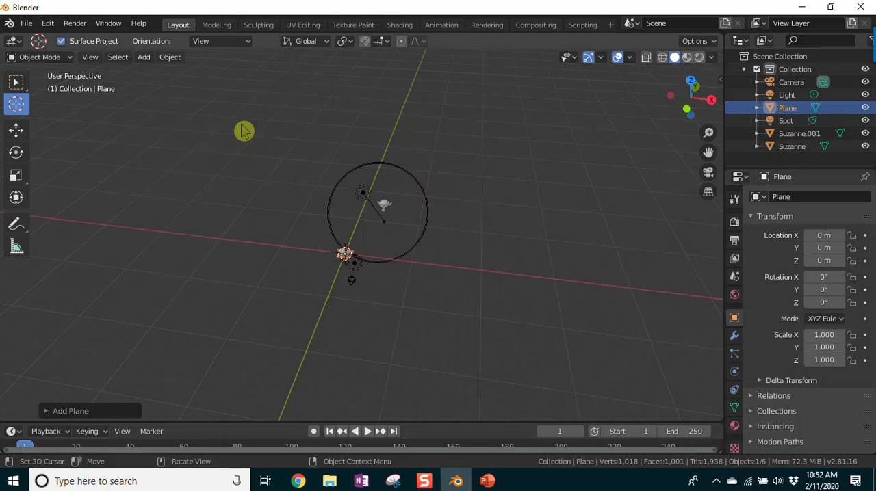
Step: Scale the plane uniformly to about 68.16 and lower it beneath the monkeys to about Z -9.0 m
{"action": "key", "text": "s"}
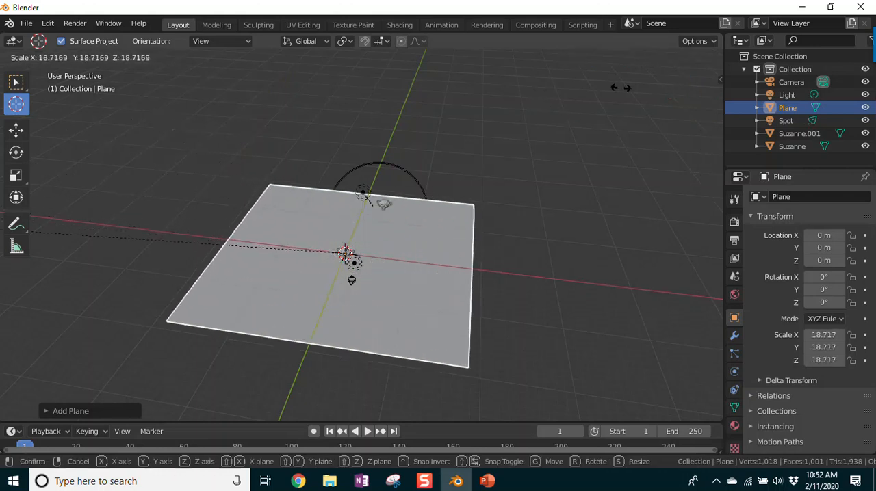
{"action": "left_click", "coordinate": [487, 388]}
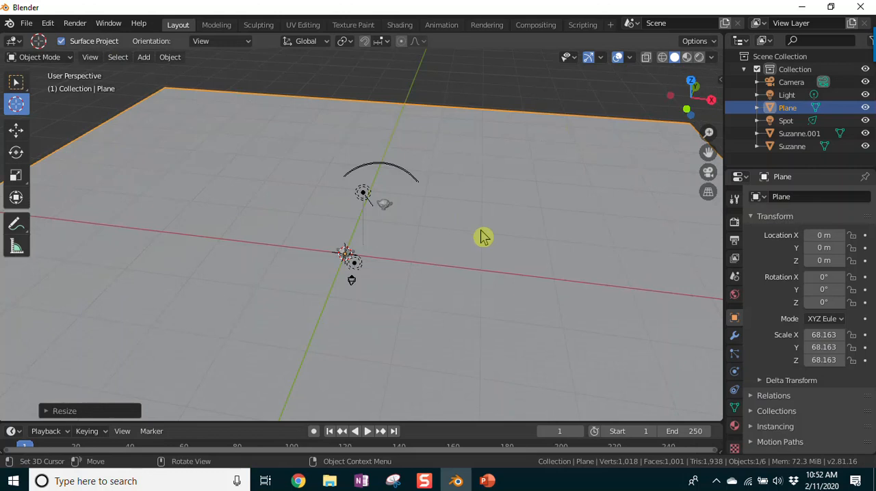
{"action": "left_click", "coordinate": [16, 200]}
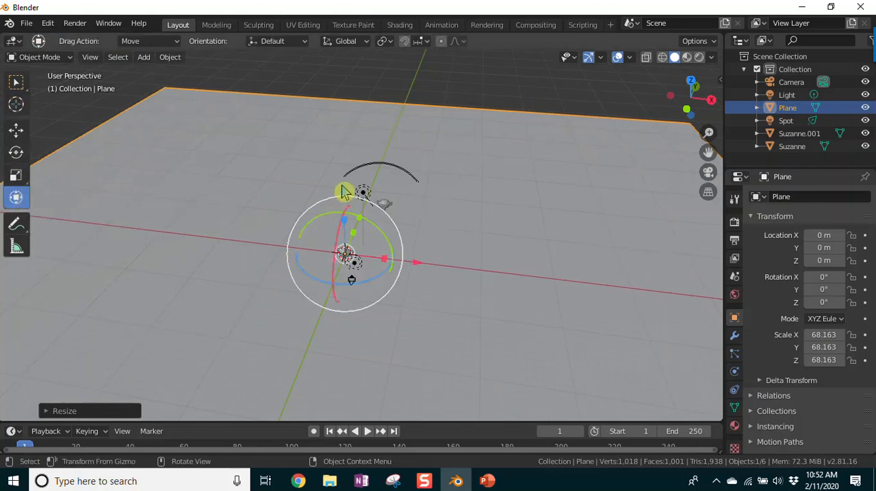
{"action": "left_click_drag", "start_coordinate": [344, 192], "coordinate": [350, 236]}
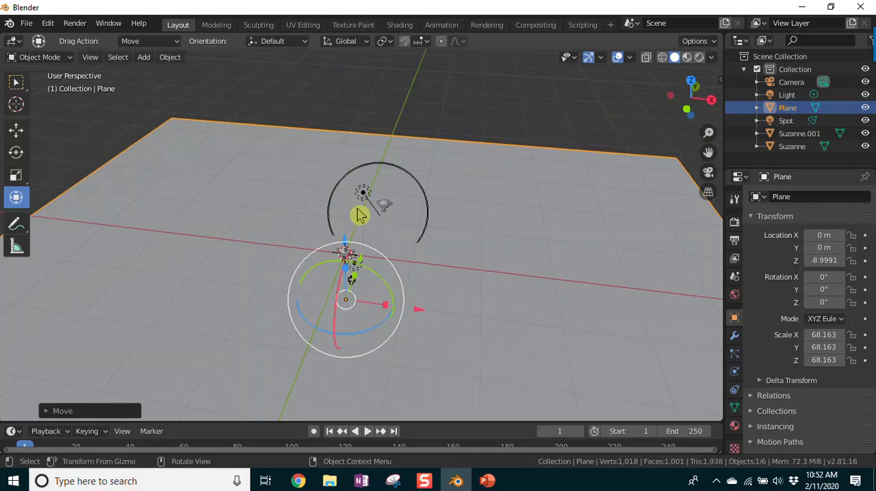
Step: Select the spot light, frame both monkeys from above, and align the camera to the current view
{"action": "left_click", "coordinate": [362, 199]}
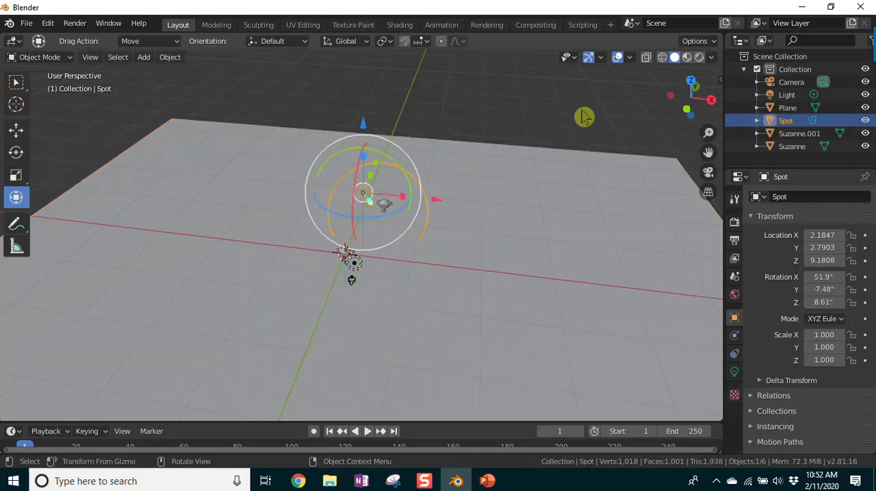
{"action": "middle_click_drag", "start_coordinate": [578, 226], "coordinate": [589, 271]}
{"action": "scroll", "coordinate": [589, 270], "scroll_direction": "up", "scroll_amount": 5}
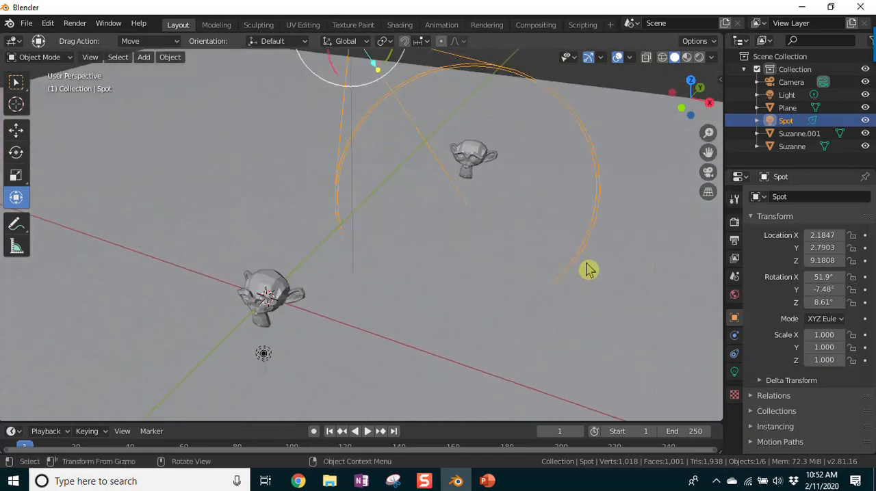
{"action": "middle_click_drag", "start_coordinate": [545, 407], "coordinate": [562, 408]}
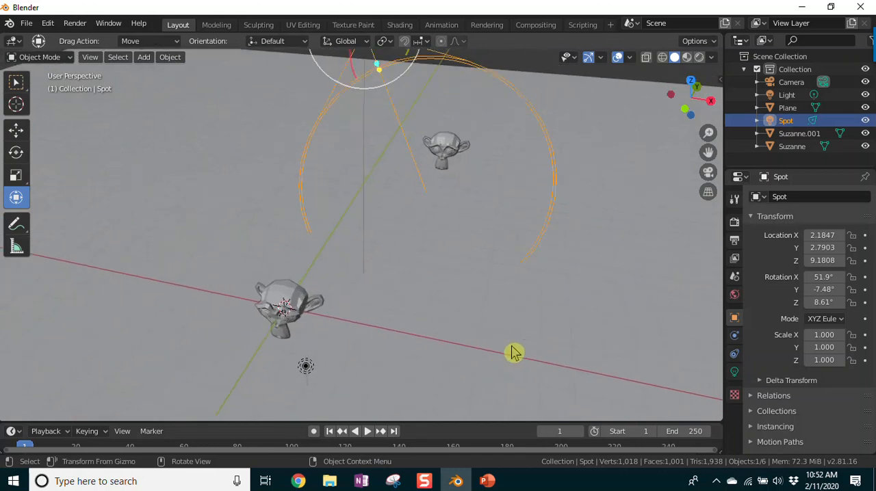
{"action": "scroll", "coordinate": [515, 352], "scroll_direction": "up", "scroll_amount": 1}
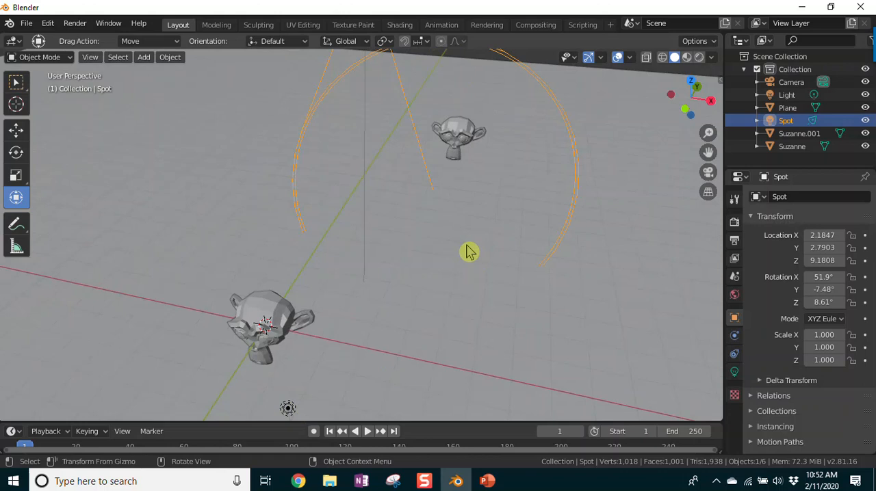
{"action": "scroll", "coordinate": [477, 246], "scroll_direction": "down", "scroll_amount": 2}
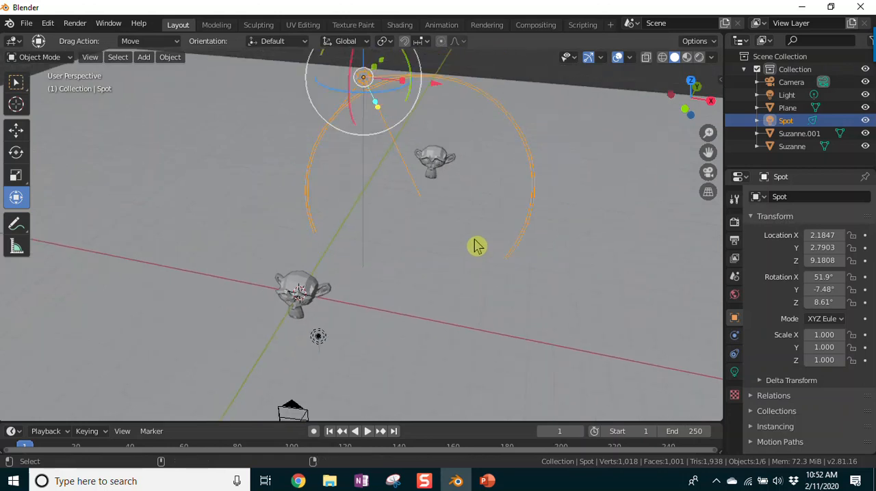
{"action": "key", "text": "ctrl+KP_0"}
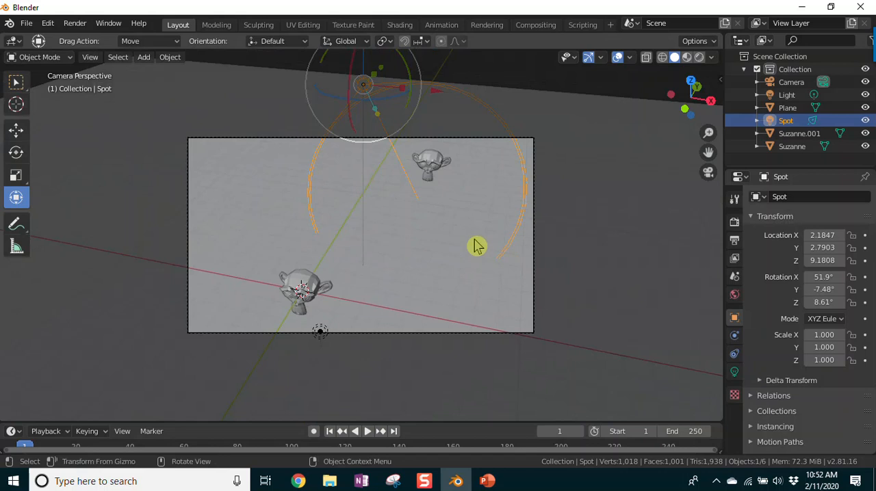
Step: Render an image of the scene and examine the lighting and shadows on both monkeys and the plane
{"action": "left_click", "coordinate": [74, 27]}
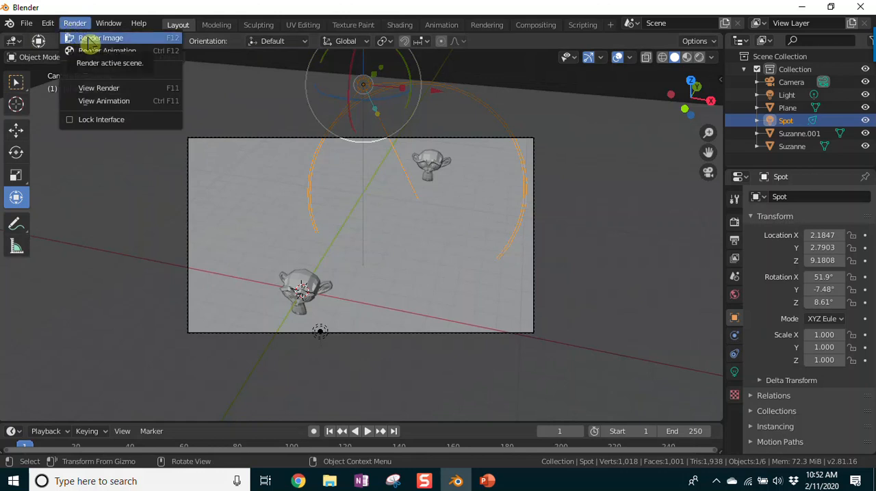
{"action": "left_click", "coordinate": [87, 40]}
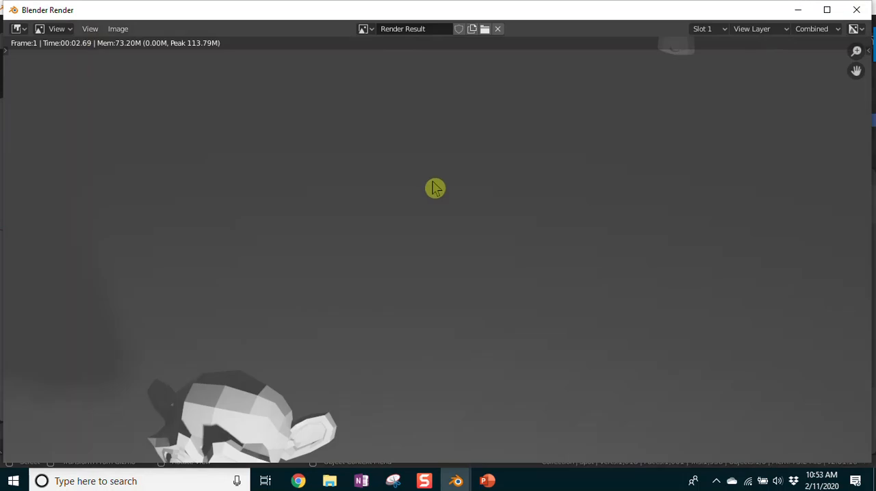
{"action": "scroll", "coordinate": [436, 189], "scroll_direction": "down", "scroll_amount": 5}
{"action": "scroll", "coordinate": [572, 240], "scroll_direction": "up", "scroll_amount": 2}
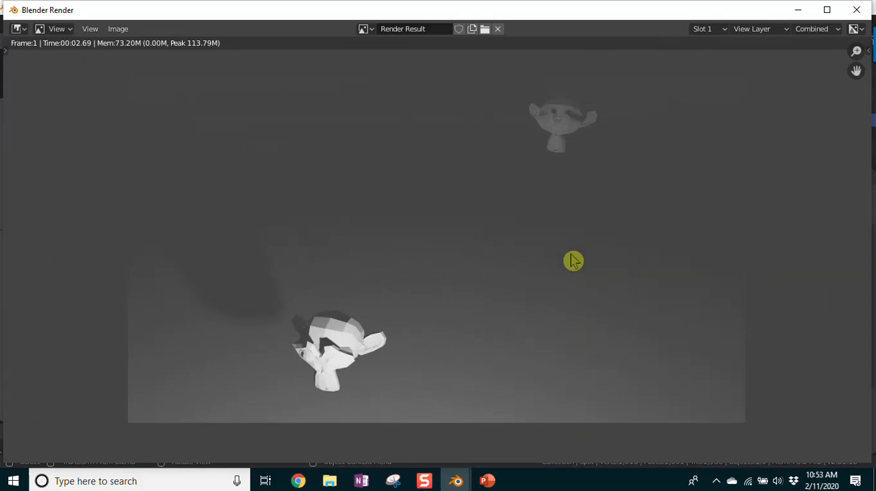
Step: Examine the rendered image up close, close it, and switch the viewport to rendered shading
{"action": "scroll", "coordinate": [582, 268], "scroll_direction": "up", "scroll_amount": 2}
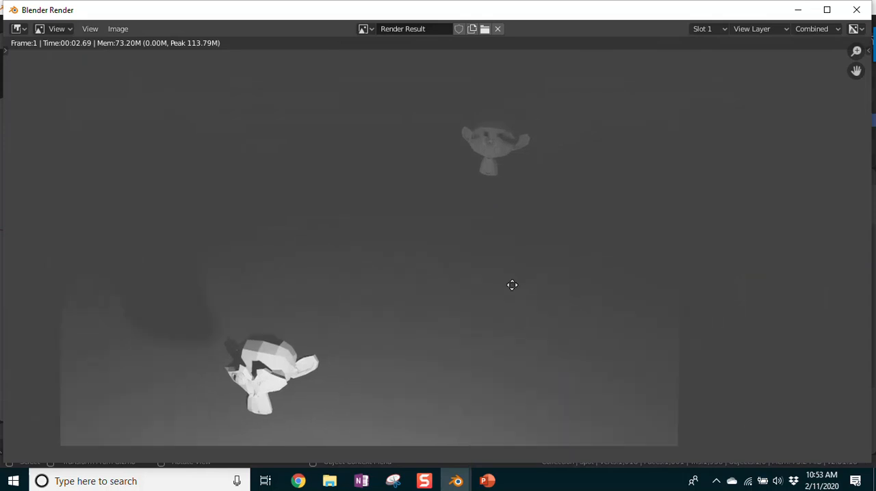
{"action": "scroll", "coordinate": [511, 294], "scroll_direction": "down", "scroll_amount": 2}
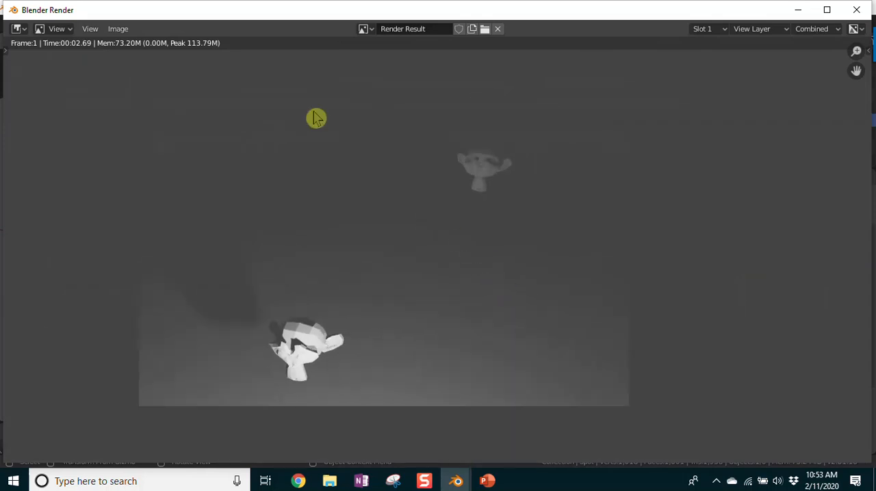
{"action": "left_click", "coordinate": [856, 10]}
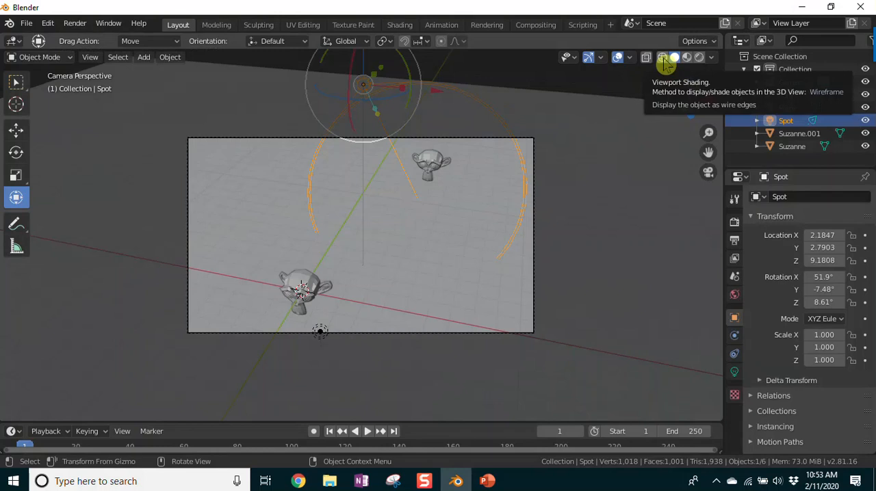
{"action": "left_click", "coordinate": [699, 59]}
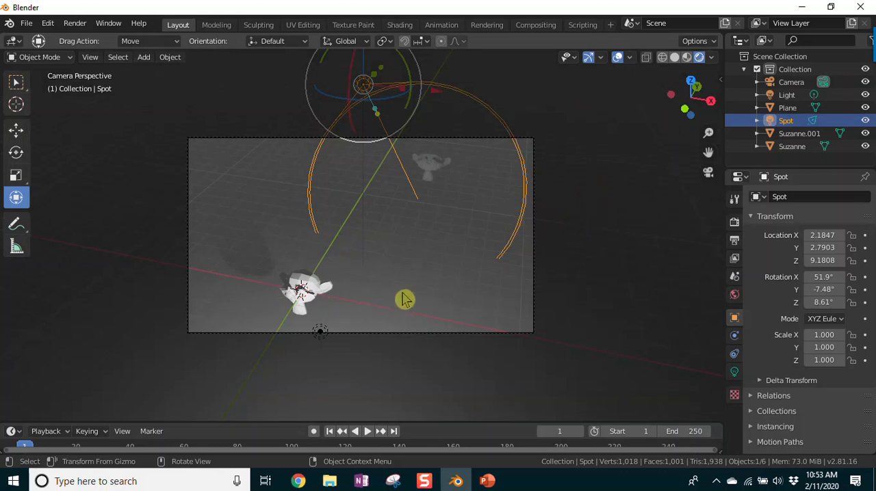
Step: Select the point light beside the near monkey and move it in front to about X -2.26, Y -7.63, Z 2.88 m
{"action": "middle_click_drag", "start_coordinate": [400, 302], "coordinate": [386, 301]}
{"action": "middle_click_drag", "start_coordinate": [381, 287], "coordinate": [244, 289]}
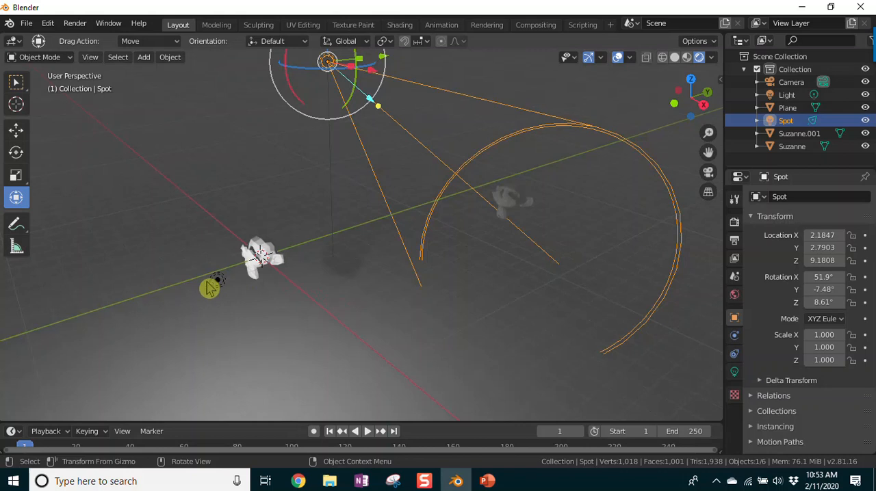
{"action": "left_click", "coordinate": [217, 286]}
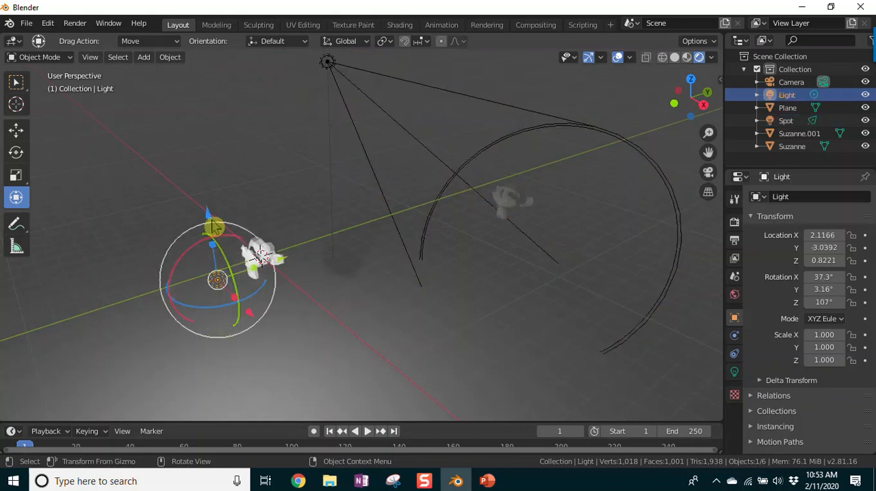
{"action": "middle_click_drag", "start_coordinate": [290, 328], "coordinate": [387, 309]}
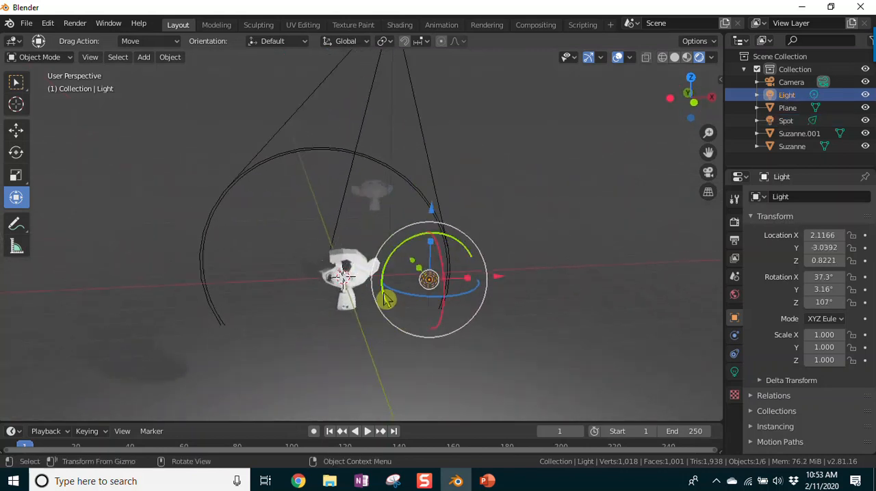
{"action": "left_click_drag", "start_coordinate": [428, 216], "coordinate": [420, 135]}
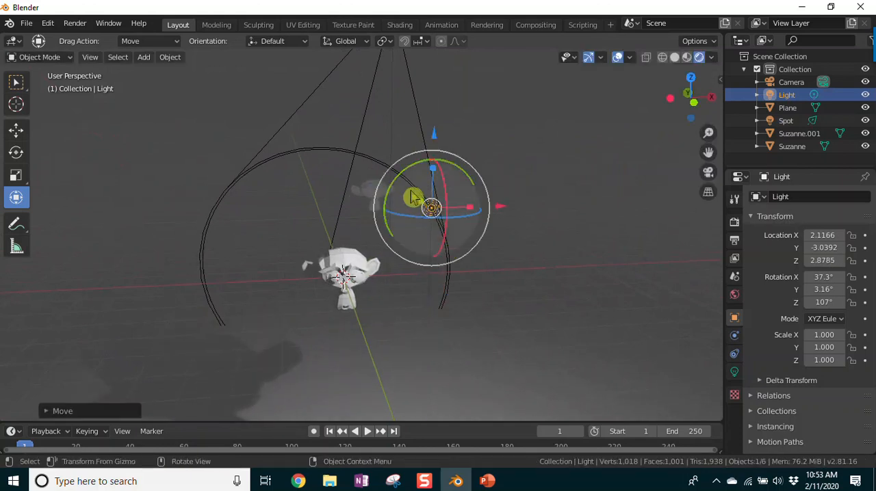
{"action": "left_click_drag", "start_coordinate": [411, 197], "coordinate": [419, 273]}
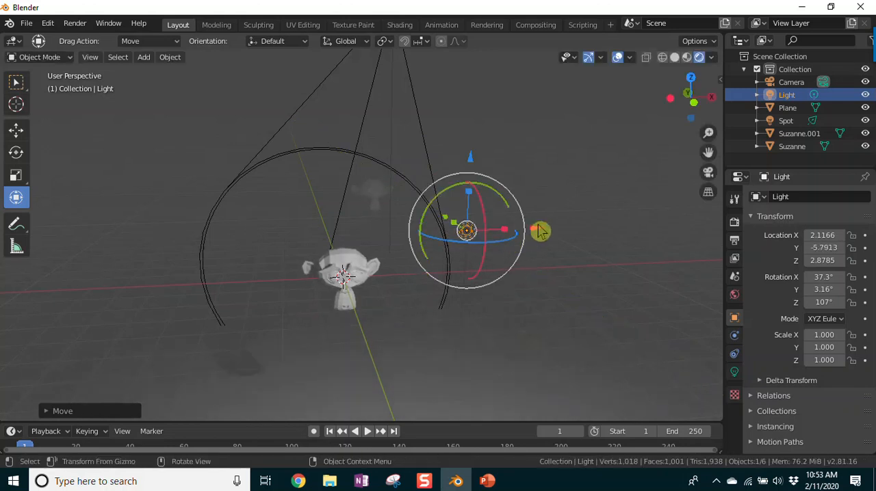
{"action": "left_click_drag", "start_coordinate": [536, 235], "coordinate": [271, 315]}
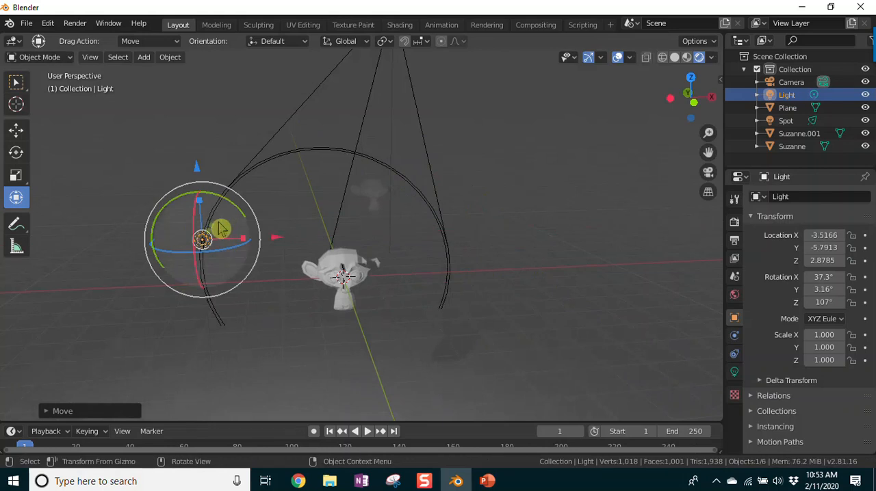
{"action": "left_click_drag", "start_coordinate": [203, 240], "coordinate": [328, 269]}
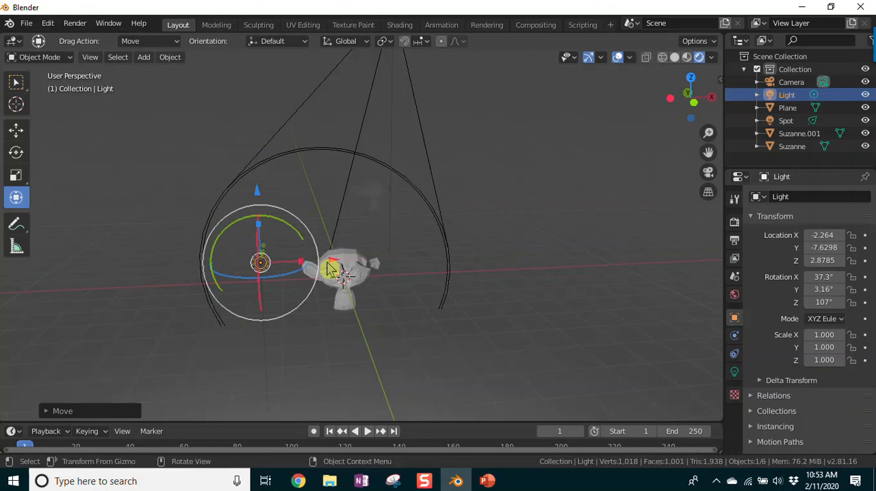
Step: Change the point light's type to Sun to compare the lighting, and settle on Spot
{"action": "middle_click_drag", "start_coordinate": [387, 309], "coordinate": [333, 303]}
{"action": "middle_click_drag", "start_coordinate": [178, 309], "coordinate": [244, 304]}
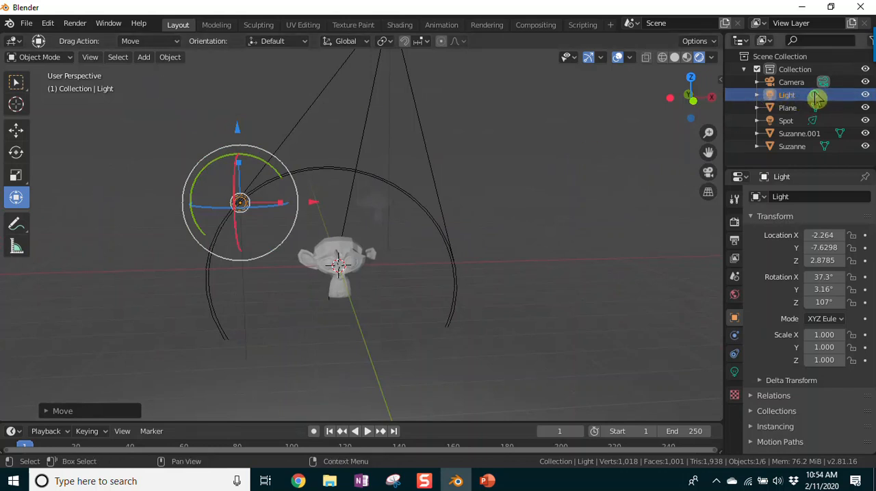
{"action": "left_click", "coordinate": [749, 380]}
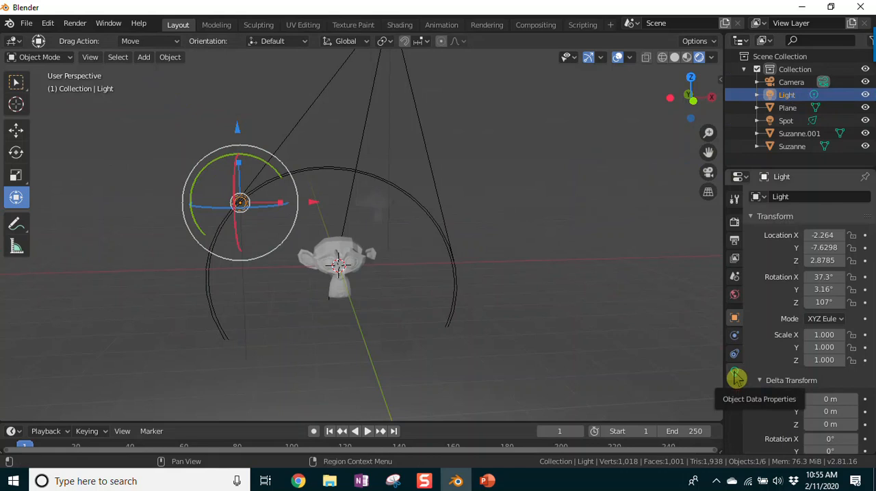
{"action": "left_click", "coordinate": [735, 375]}
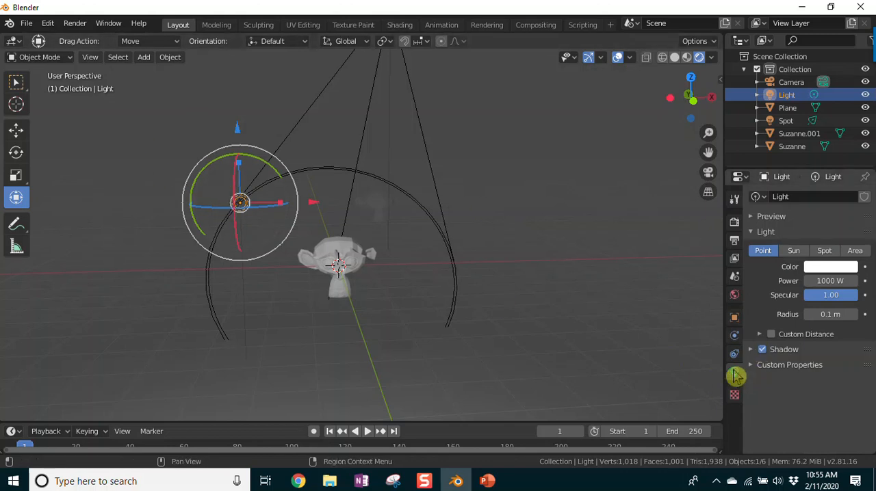
{"action": "left_click", "coordinate": [793, 252]}
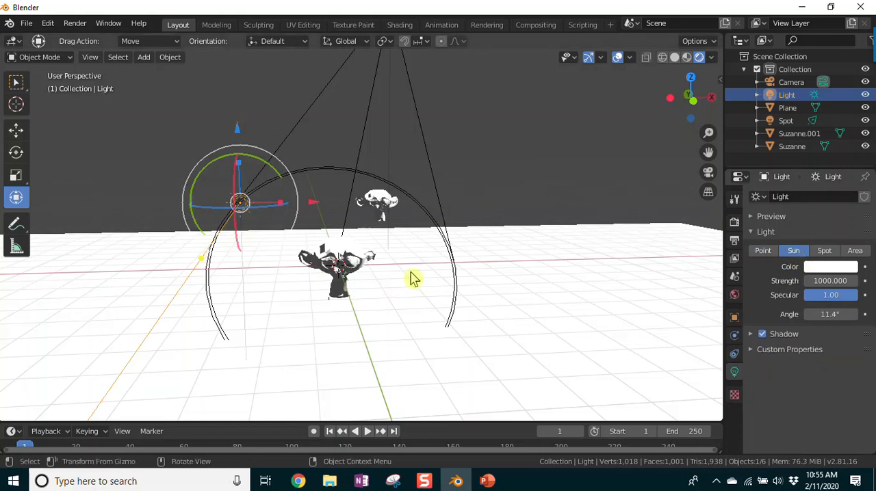
{"action": "left_click", "coordinate": [826, 251]}
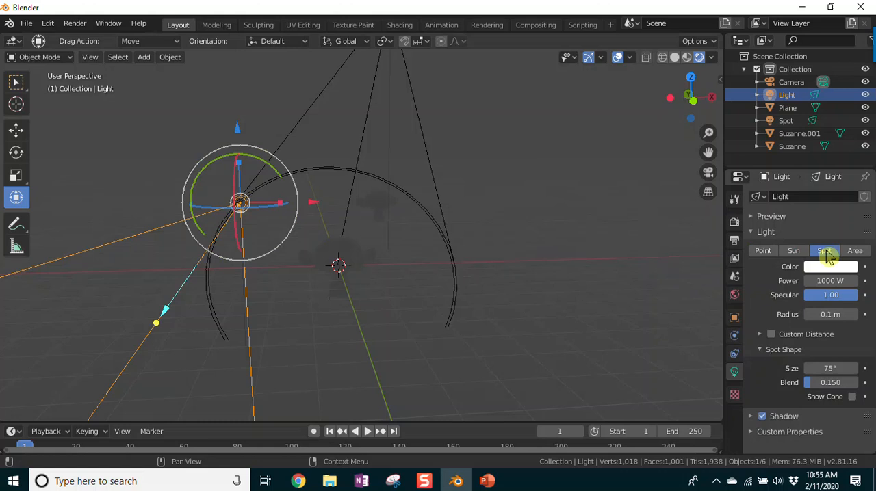
Step: Rotate the converted light freely with trackball rotation until its cone shines on the near monkey
{"action": "middle_click_drag", "start_coordinate": [450, 319], "coordinate": [294, 322]}
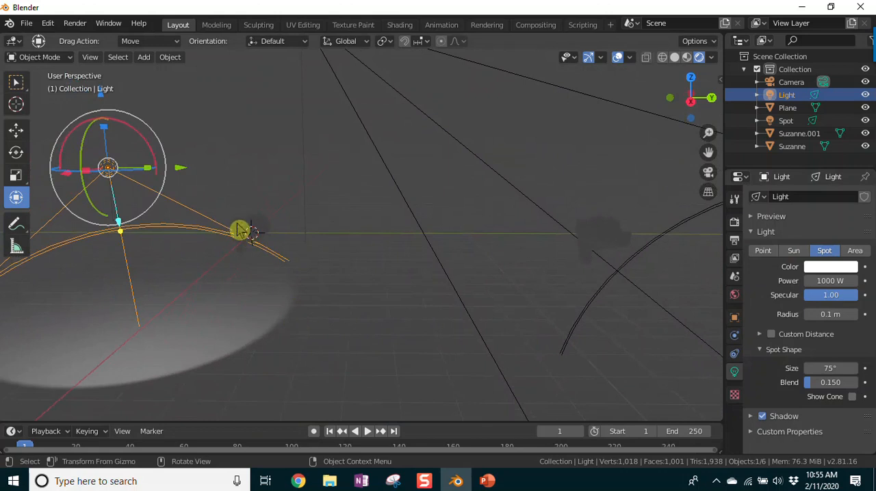
{"action": "key", "text": "r"}
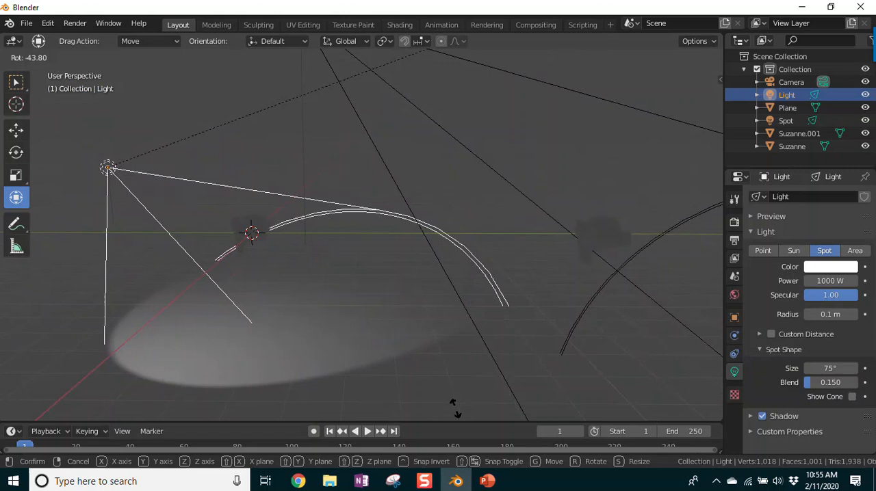
{"action": "left_click", "coordinate": [566, 372]}
{"action": "middle_click_drag", "start_coordinate": [285, 404], "coordinate": [426, 328]}
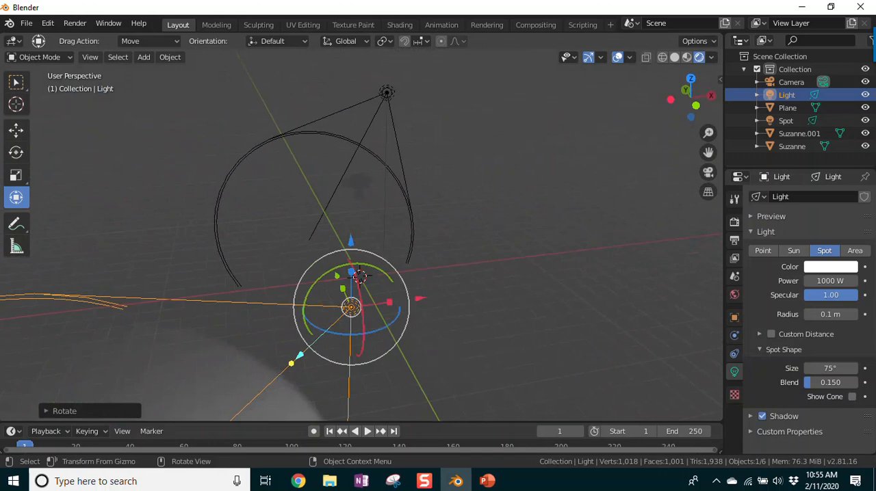
{"action": "key", "text": "r"}
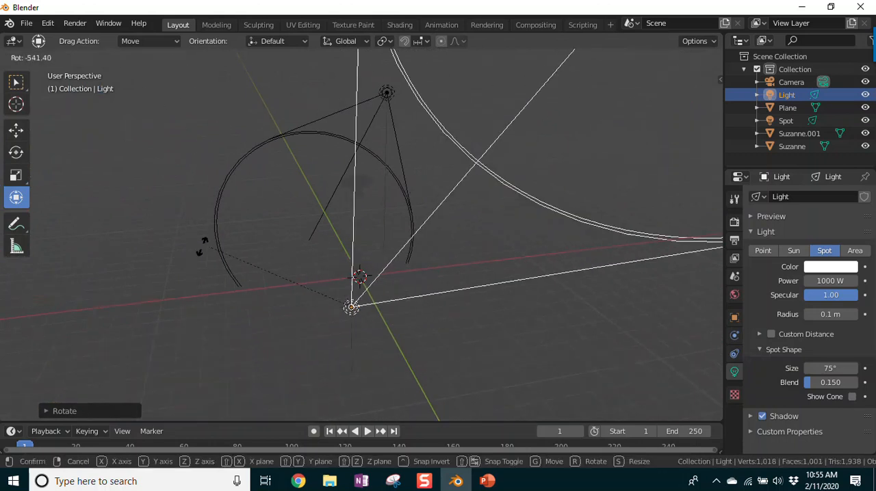
{"action": "key", "text": "r"}
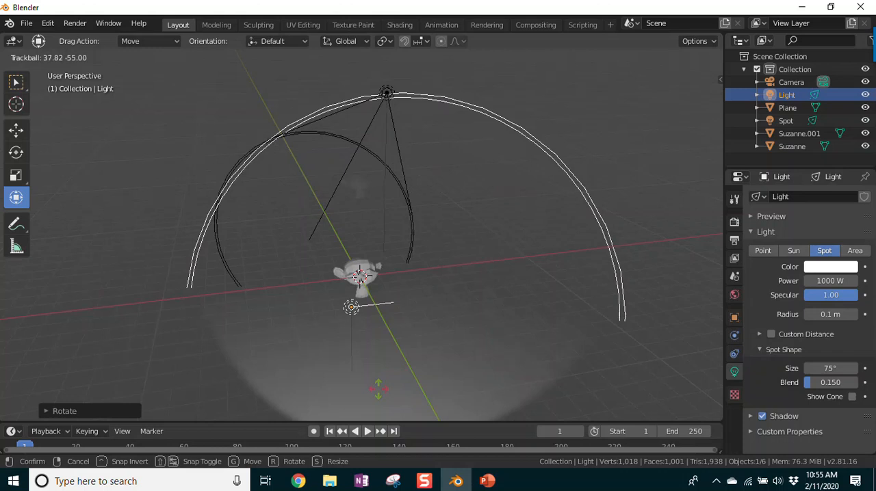
{"action": "left_click", "coordinate": [389, 400]}
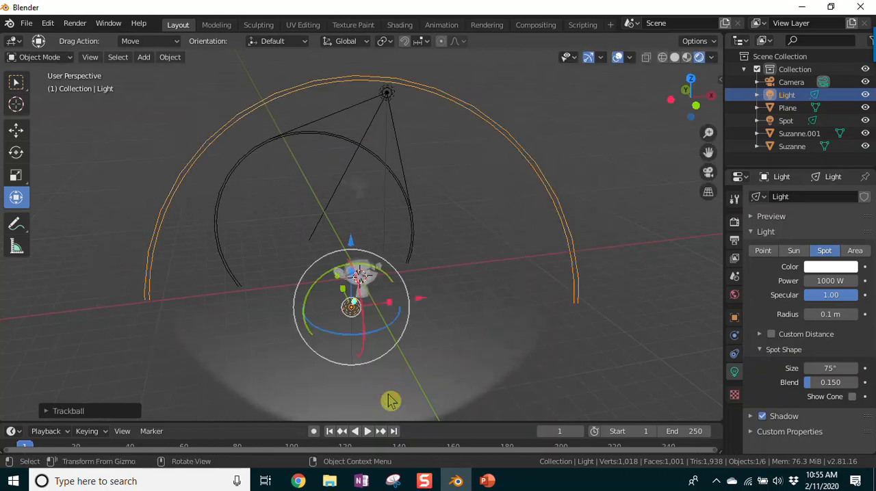
Step: Select the original spot light above the monkeys and change its type to Area
{"action": "middle_click_drag", "start_coordinate": [503, 383], "coordinate": [440, 382]}
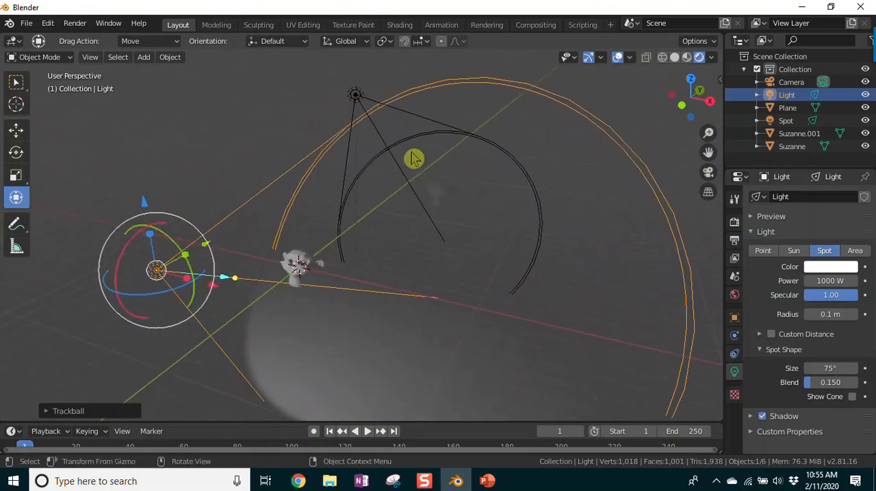
{"action": "left_click", "coordinate": [360, 98]}
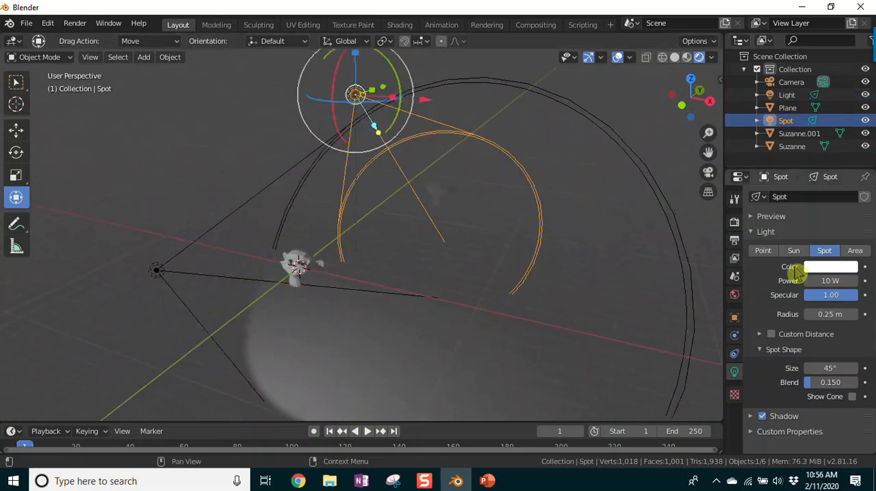
{"action": "left_click", "coordinate": [856, 252]}
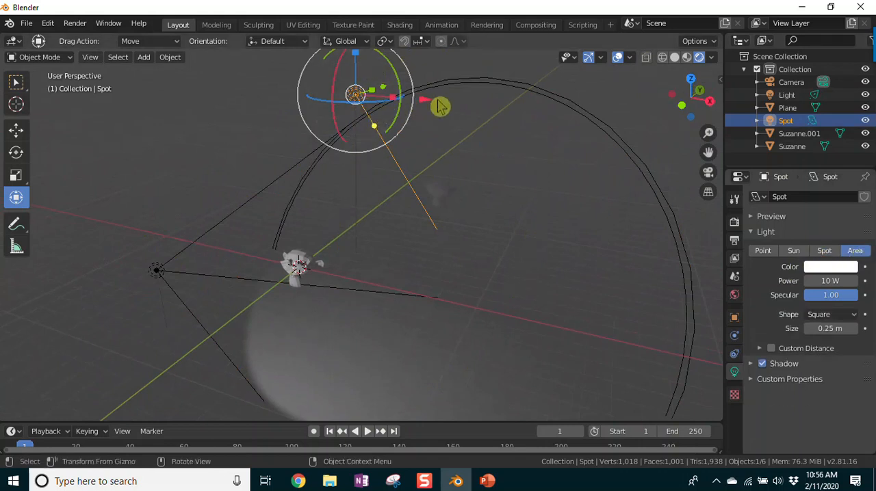
Step: Lower the area light and move it along the axes until it sits close to the far monkey
{"action": "scroll", "coordinate": [438, 113], "scroll_direction": "up", "scroll_amount": 2}
{"action": "scroll", "coordinate": [436, 118], "scroll_direction": "down", "scroll_amount": 3}
{"action": "left_click_drag", "start_coordinate": [355, 73], "coordinate": [363, 130]}
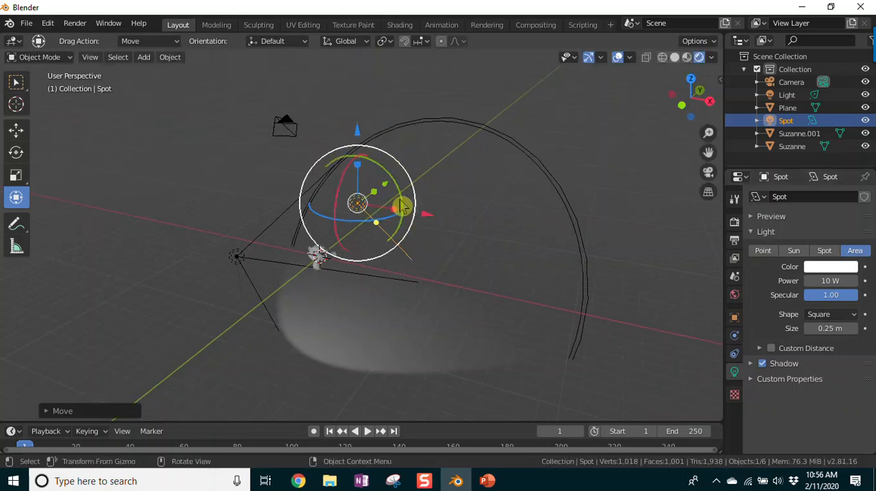
{"action": "left_click_drag", "start_coordinate": [402, 207], "coordinate": [430, 162]}
{"action": "scroll", "coordinate": [454, 219], "scroll_direction": "down", "scroll_amount": 2}
{"action": "scroll", "coordinate": [452, 217], "scroll_direction": "up", "scroll_amount": 3}
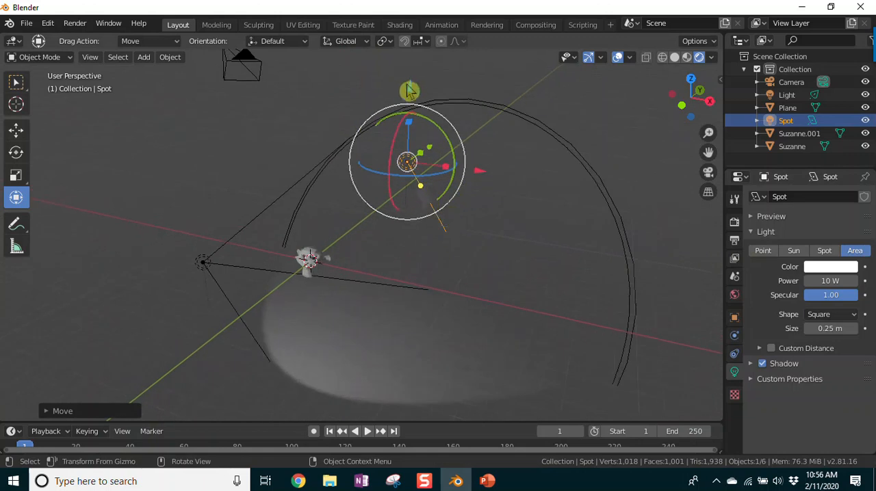
{"action": "left_click_drag", "start_coordinate": [411, 91], "coordinate": [418, 148]}
{"action": "middle_click_drag", "start_coordinate": [509, 203], "coordinate": [461, 223]}
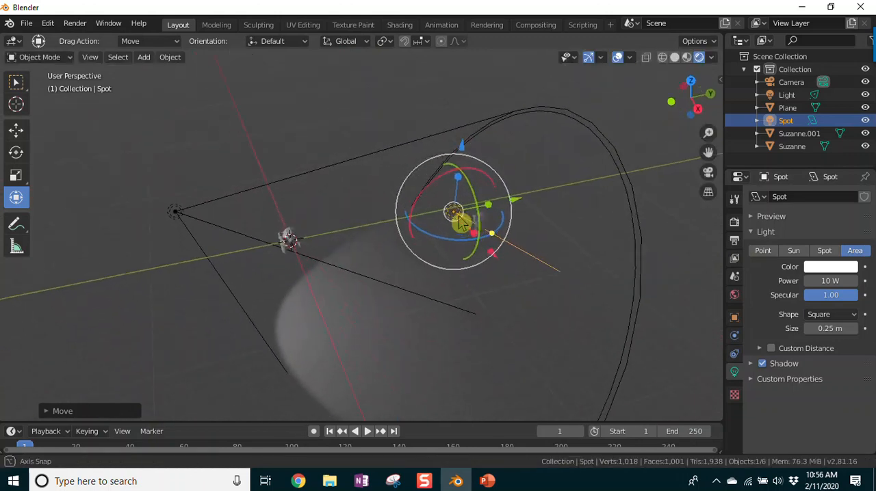
{"action": "mouse_move", "coordinate": [513, 201]}
{"action": "left_mouse_down"}
{"action": "mouse_move", "coordinate": [522, 199]}
{"action": "mouse_move", "coordinate": [513, 213]}
{"action": "left_mouse_up"}
{"action": "middle_click_drag", "start_coordinate": [373, 297], "coordinate": [459, 255]}
{"action": "left_click_drag", "start_coordinate": [457, 174], "coordinate": [468, 182]}
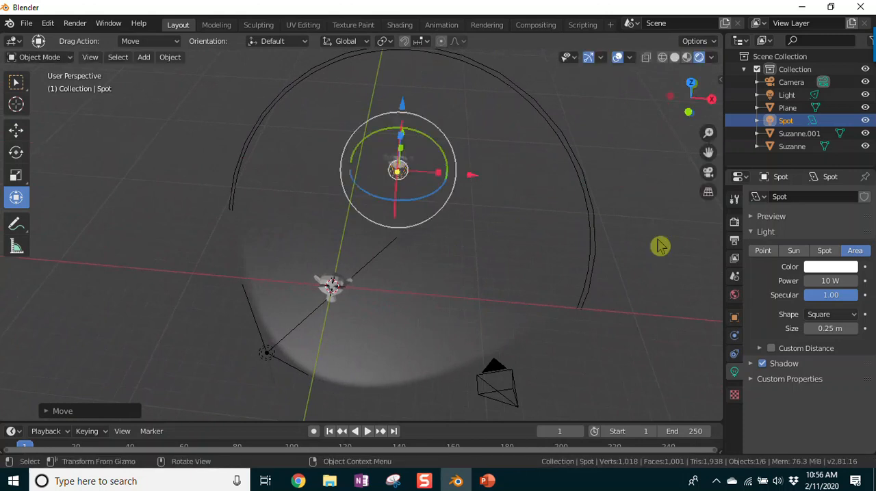
Step: Try the Point type on the light near the far monkey, and return it to Area
{"action": "left_click", "coordinate": [764, 253]}
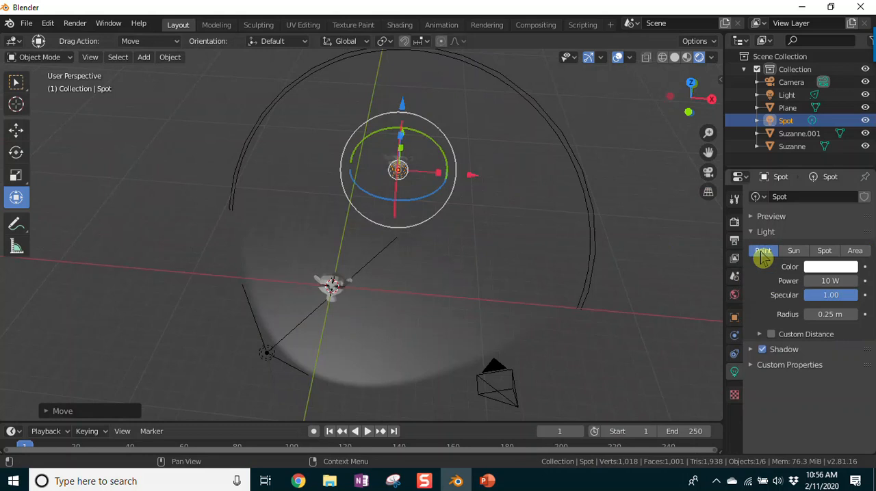
{"action": "left_click", "coordinate": [856, 253]}
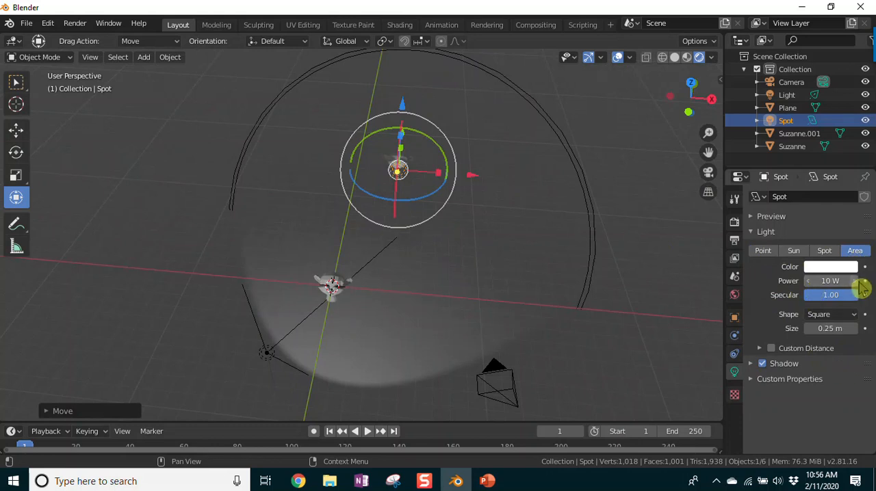
Step: Set the area light's power to 40 W and its specular to 5.00
{"action": "middle_click_drag", "start_coordinate": [497, 250], "coordinate": [440, 217]}
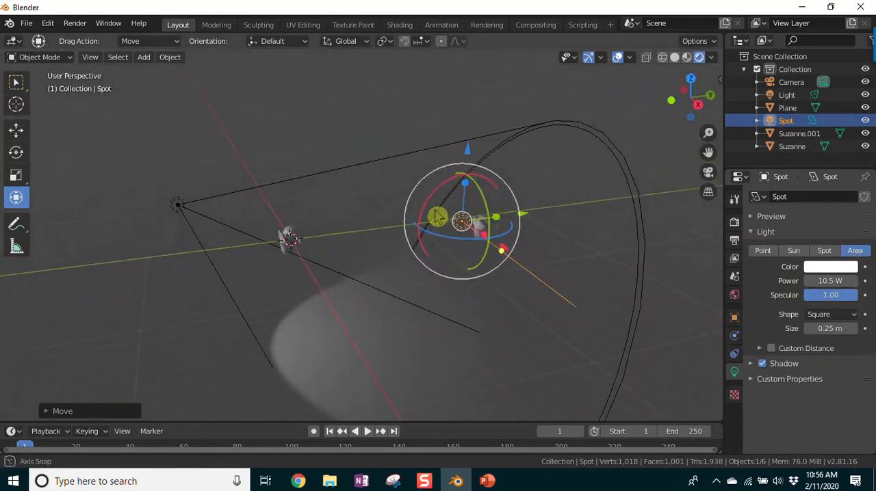
{"action": "scroll", "coordinate": [592, 302], "scroll_direction": "up", "scroll_amount": 4}
{"action": "middle_click_drag", "start_coordinate": [536, 351], "coordinate": [489, 346]}
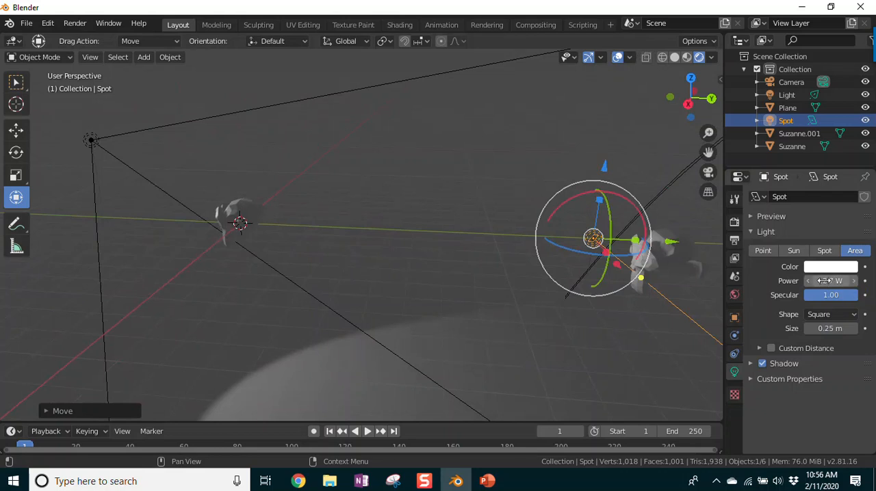
{"action": "type", "text": "0"}
{"action": "key", "text": "Return"}
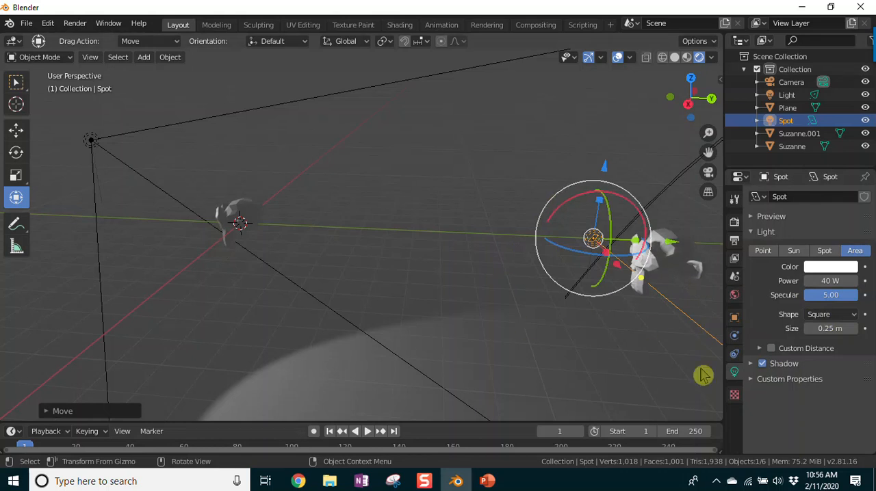
Step: Change the area light's shape to Ellipse and check its effect on the far monkey from several angles
{"action": "left_click", "coordinate": [855, 317]}
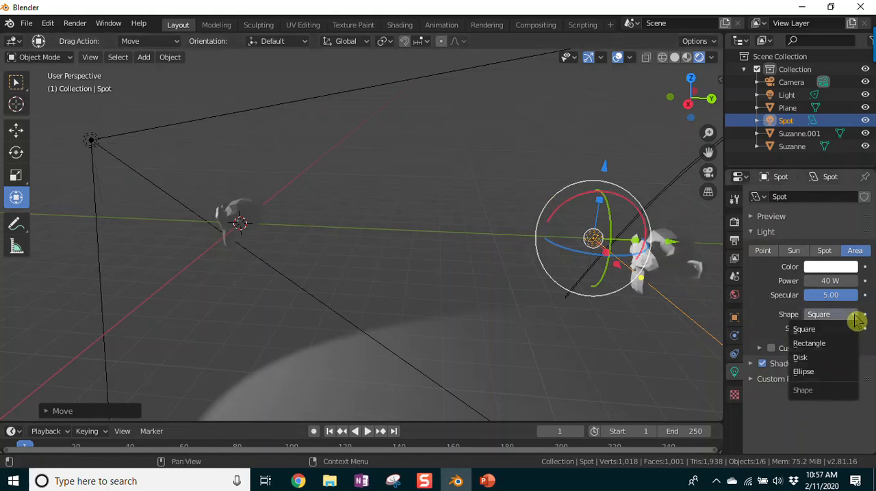
{"action": "left_click", "coordinate": [821, 372]}
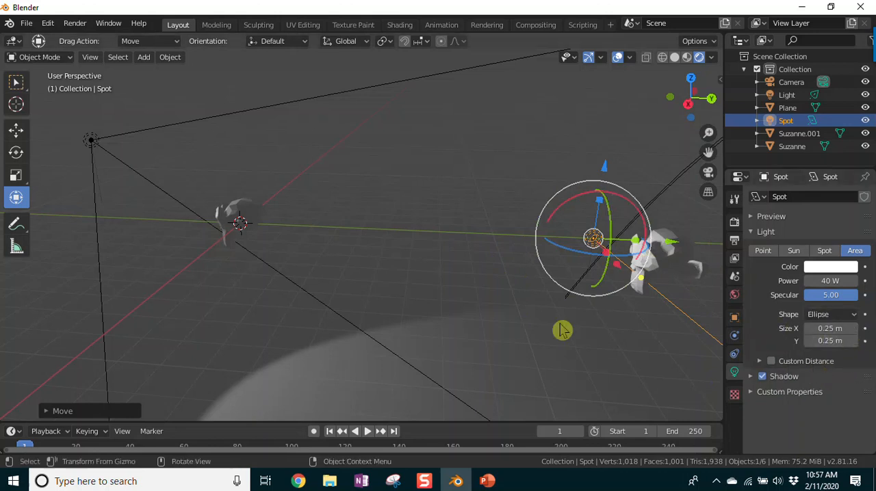
{"action": "middle_click_drag", "start_coordinate": [438, 261], "coordinate": [573, 247]}
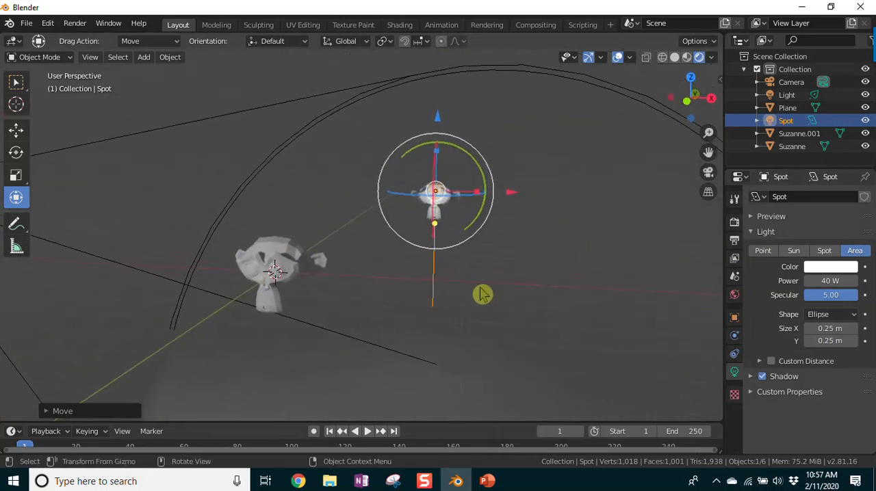
{"action": "scroll", "coordinate": [492, 292], "scroll_direction": "up", "scroll_amount": 8}
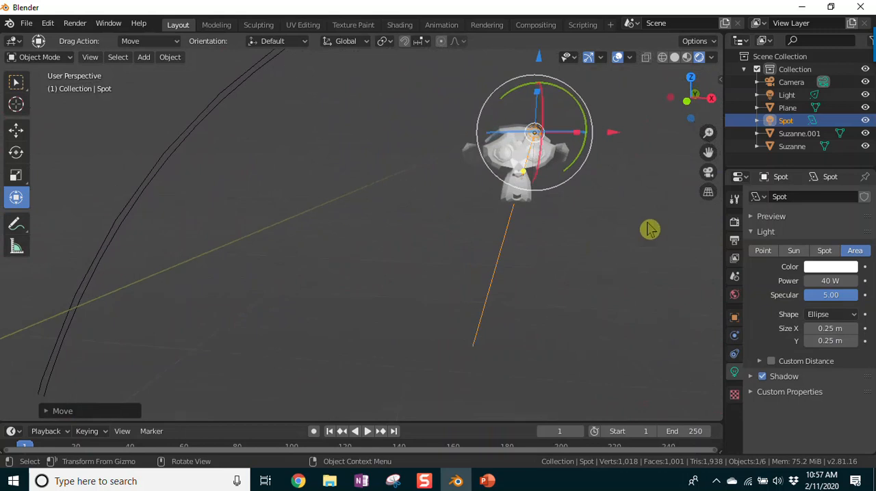
{"action": "middle_click_drag", "start_coordinate": [555, 285], "coordinate": [573, 284]}
{"action": "scroll", "coordinate": [573, 284], "scroll_direction": "down", "scroll_amount": 4}
{"action": "middle_click_drag", "start_coordinate": [655, 219], "coordinate": [555, 252]}
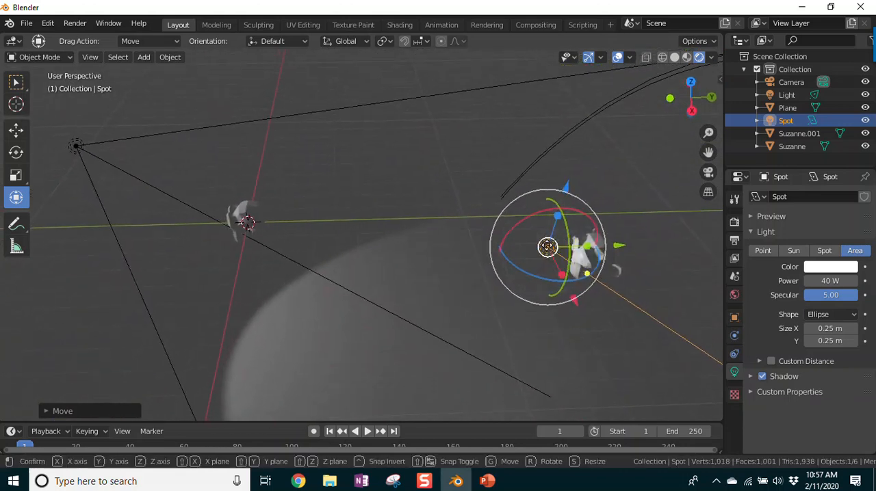
Step: Add the far monkey to the selection with the area light and move both along the Y axis toward the near monkey
{"action": "key", "text": "r"}
{"action": "left_click", "coordinate": [623, 286]}
{"action": "left_click", "coordinate": [621, 279], "text": "shift"}
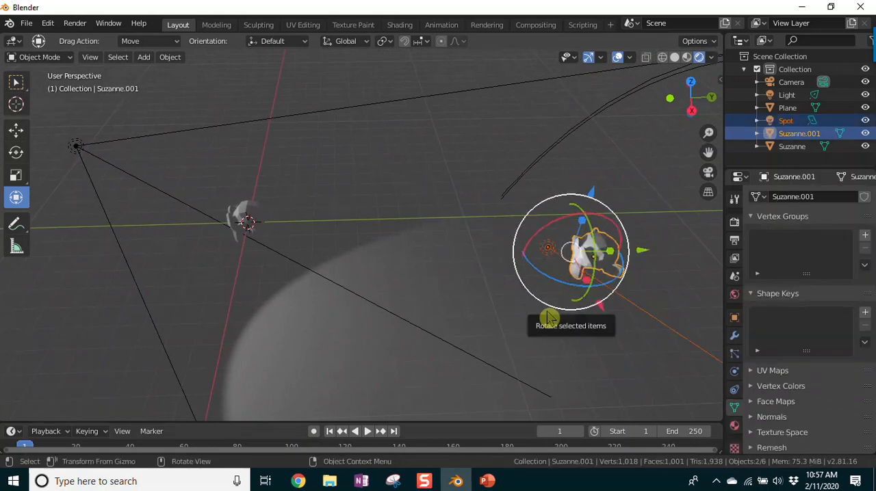
{"action": "key", "text": "g"}
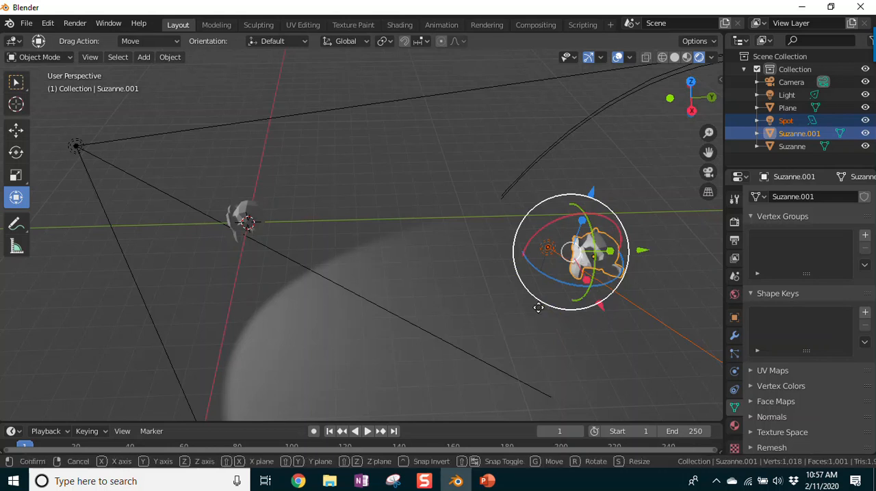
{"action": "key", "text": "y"}
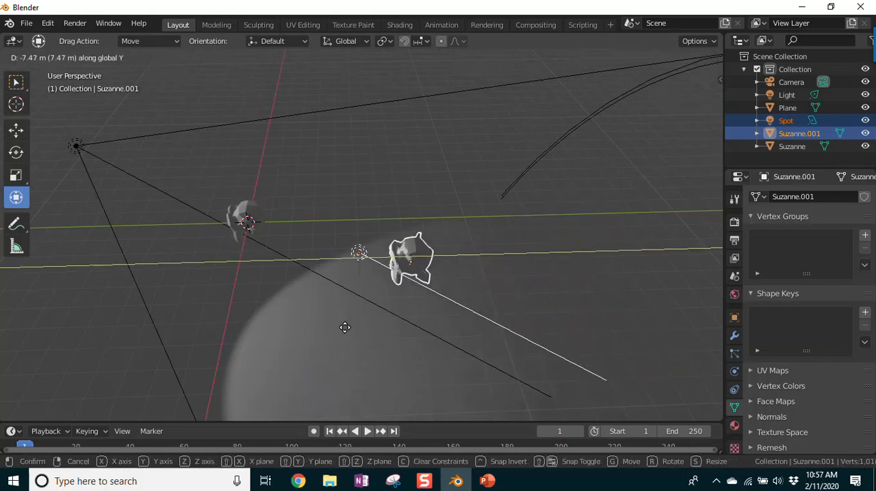
{"action": "left_click", "coordinate": [266, 344]}
Step: Align the camera to an elevated view that frames both monkeys
{"action": "middle_click_drag", "start_coordinate": [266, 344], "coordinate": [273, 211]}
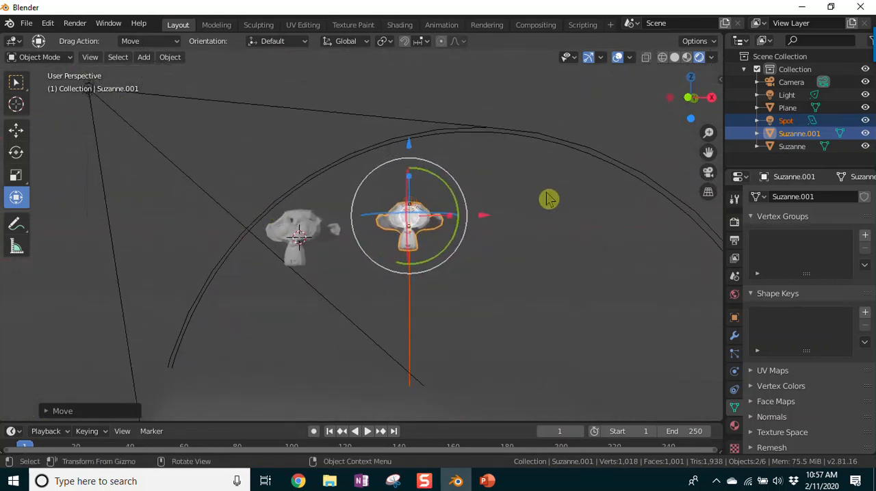
{"action": "middle_click_drag", "start_coordinate": [578, 278], "coordinate": [570, 322]}
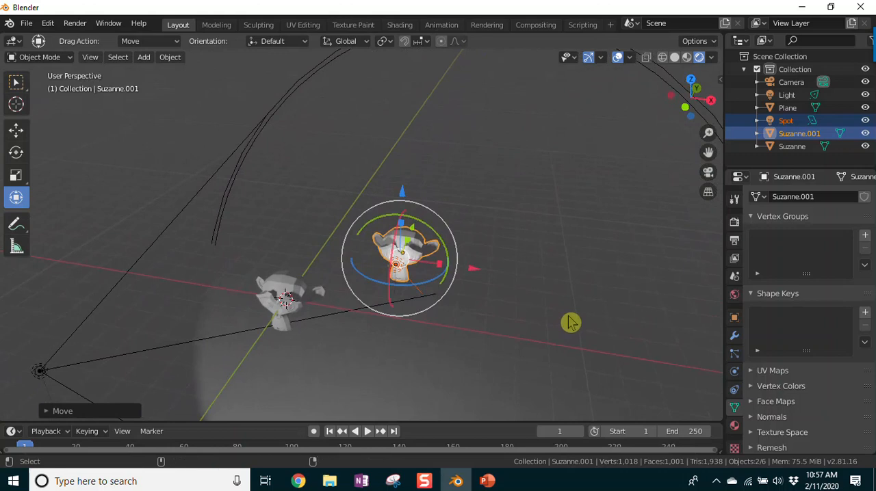
{"action": "key", "text": "ctrl+alt+KP_0"}
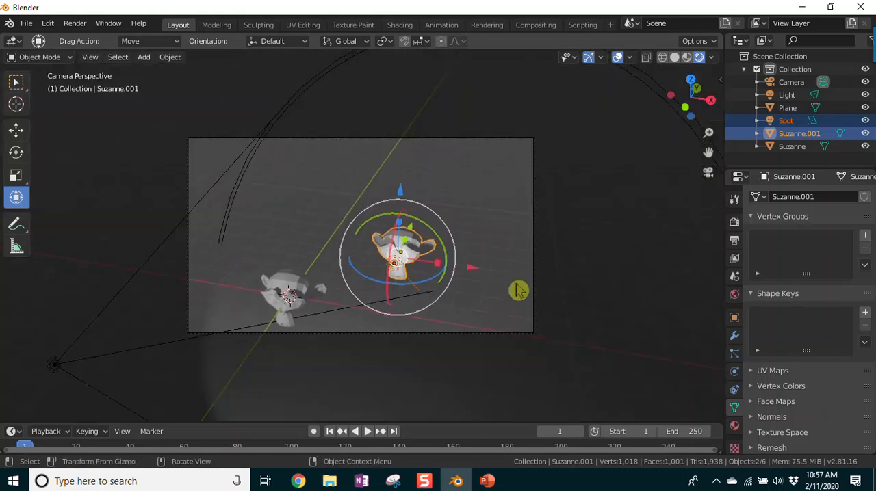
{"action": "middle_click_drag", "start_coordinate": [494, 281], "coordinate": [528, 206]}
{"action": "left_click_drag", "start_coordinate": [708, 151], "coordinate": [708, 93]}
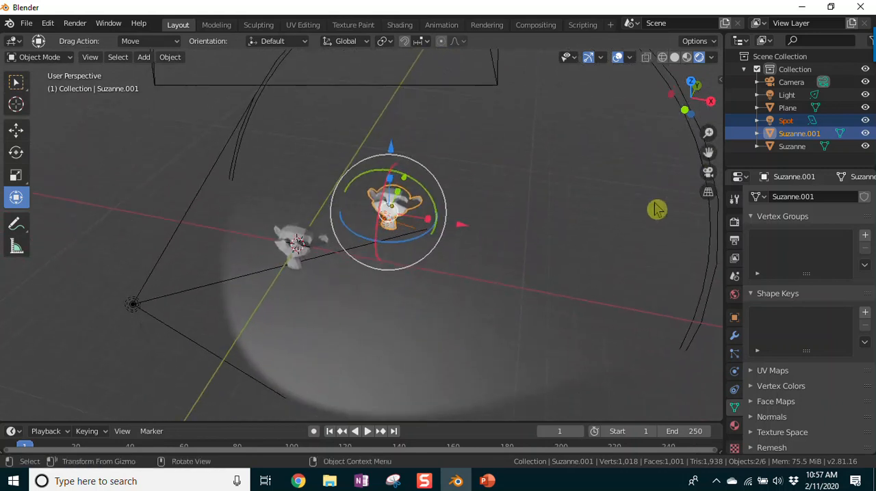
{"action": "key", "text": "ctrl+alt+KP_0"}
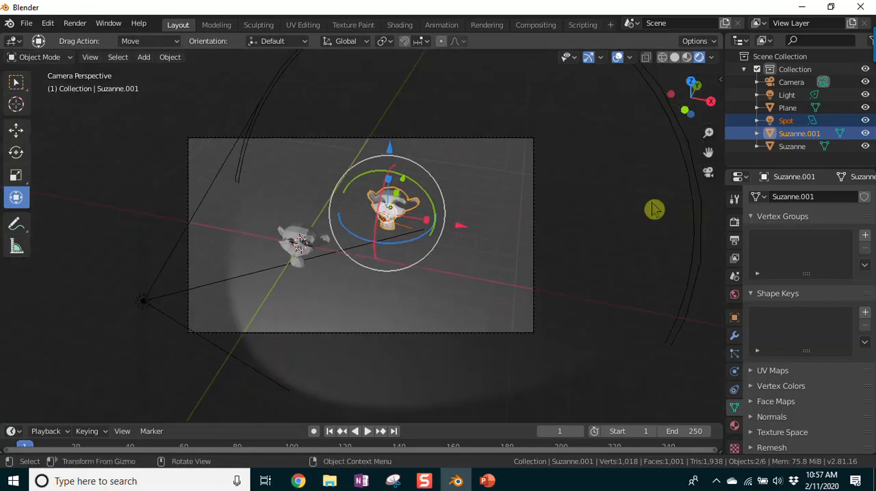
Step: Render the image, inspect the lighting on both monkeys in the result, and close the render
{"action": "left_click", "coordinate": [71, 26]}
{"action": "left_click", "coordinate": [81, 39]}
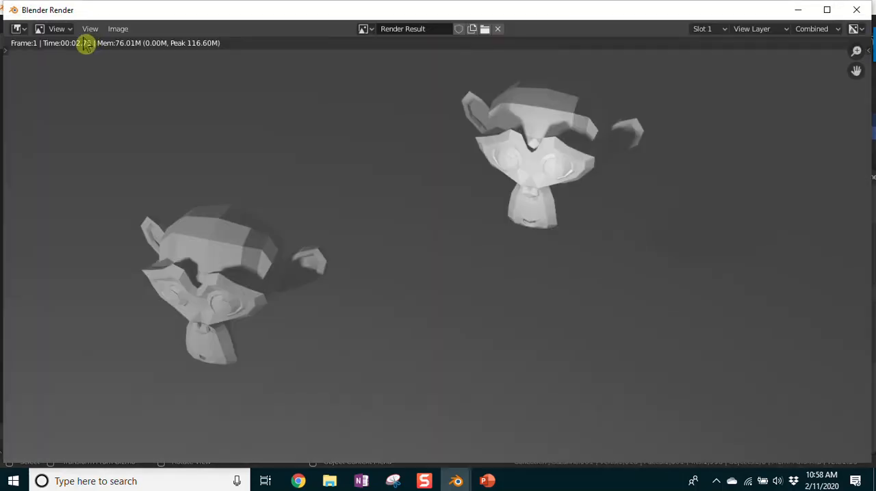
{"action": "middle_click_drag", "start_coordinate": [537, 381], "coordinate": [585, 394]}
{"action": "middle_click_drag", "start_coordinate": [748, 339], "coordinate": [664, 290]}
{"action": "scroll", "coordinate": [352, 171], "scroll_direction": "up", "scroll_amount": 1}
{"action": "scroll", "coordinate": [289, 269], "scroll_direction": "down", "scroll_amount": 2}
{"action": "scroll", "coordinate": [407, 199], "scroll_direction": "down", "scroll_amount": 1}
{"action": "scroll", "coordinate": [453, 249], "scroll_direction": "up", "scroll_amount": 1}
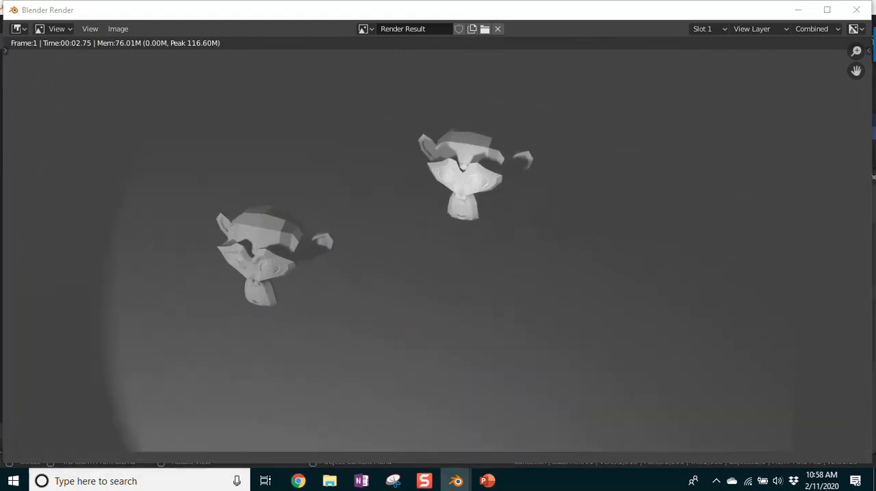
{"action": "key", "text": "Escape"}
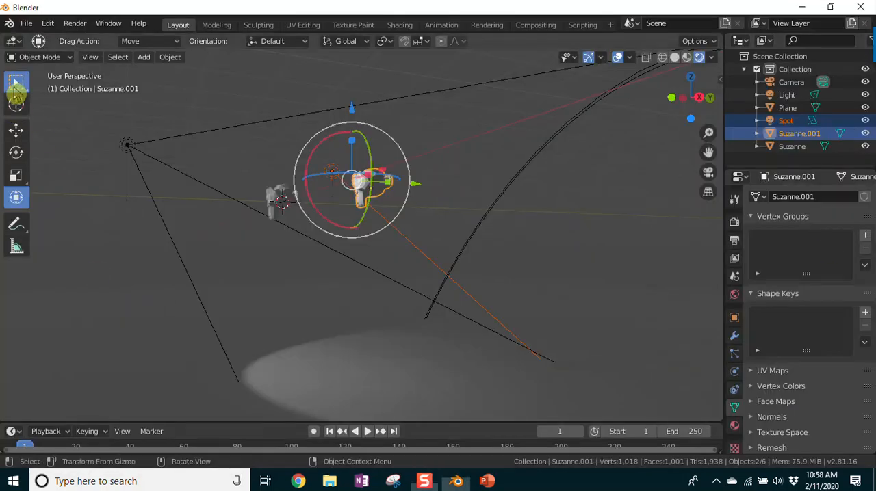
Step: Select the ground plane and raise it along the Z axis toward the monkeys
{"action": "left_click", "coordinate": [15, 88]}
{"action": "left_click", "coordinate": [137, 309]}
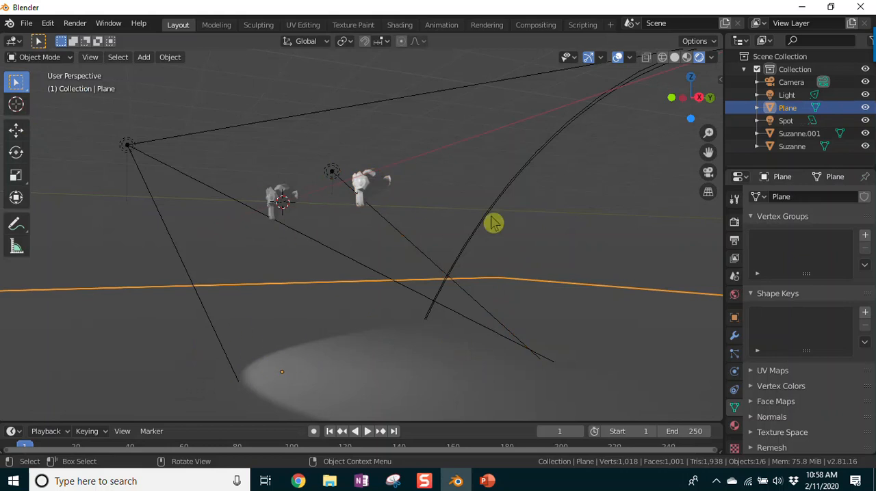
{"action": "key", "text": "g"}
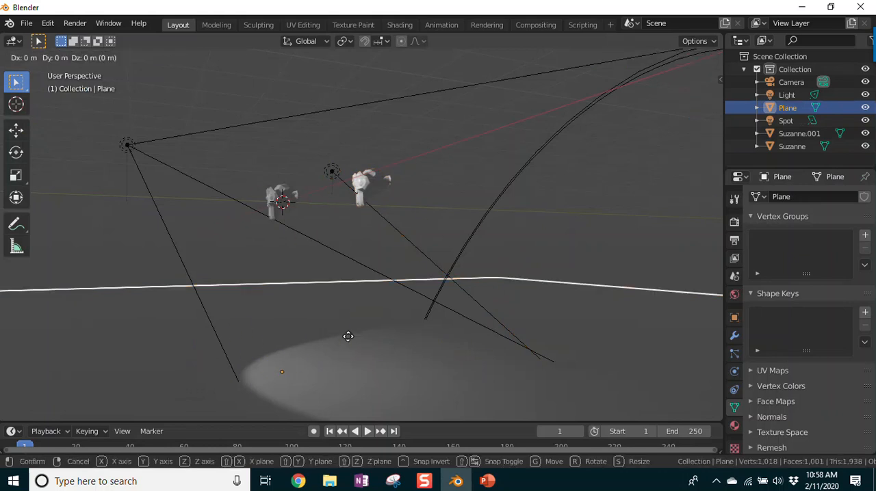
{"action": "key", "text": "y"}
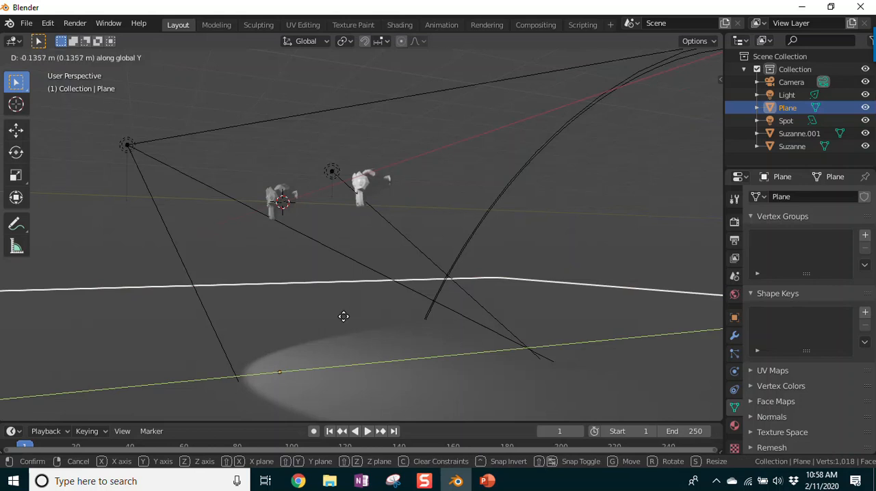
{"action": "key", "text": "z"}
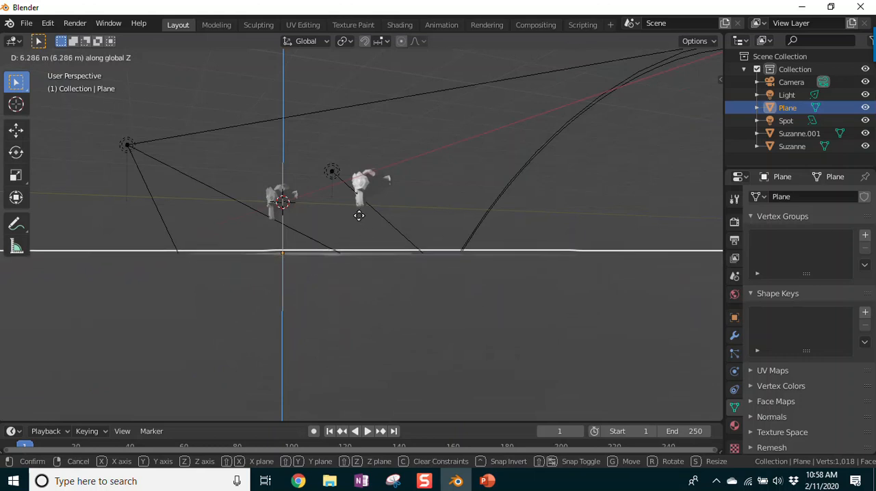
{"action": "left_click", "coordinate": [354, 240]}
Step: Raise the ground plane about 2 m further along Z so it sits just beneath the monkeys
{"action": "middle_click_drag", "start_coordinate": [354, 239], "coordinate": [477, 328]}
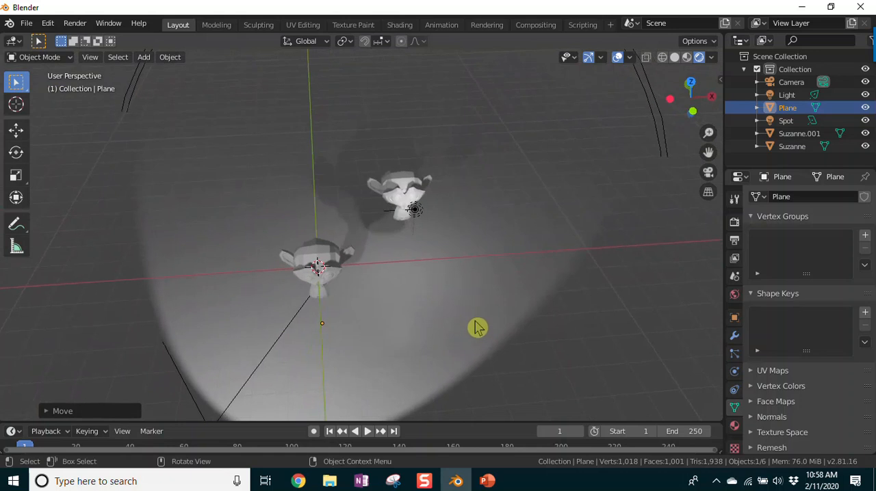
{"action": "key", "text": "g"}
{"action": "key", "text": "z"}
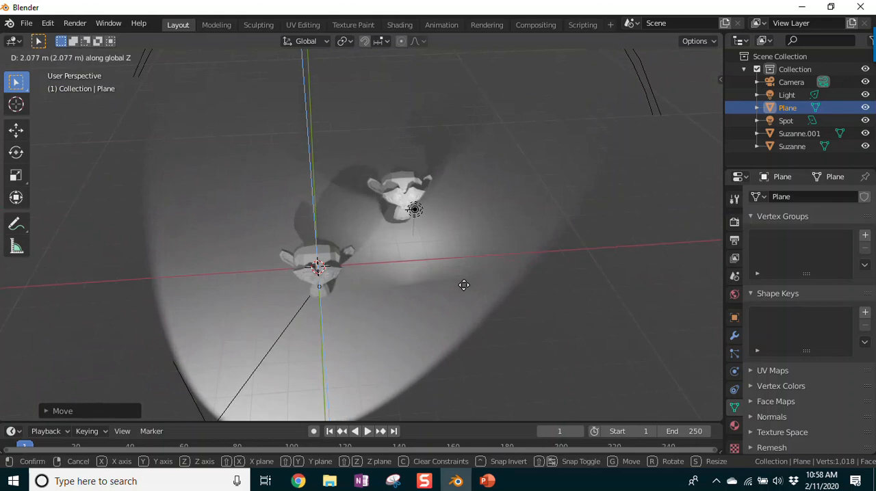
{"action": "left_click", "coordinate": [465, 294]}
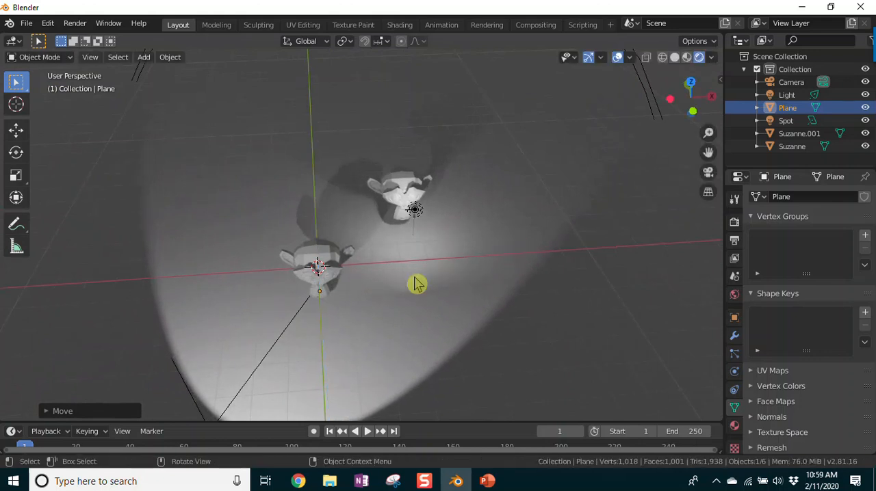
Step: Align the camera to the view from above the monkeys and render the image to inspect their shadows on the plane
{"action": "key", "text": "KP_0"}
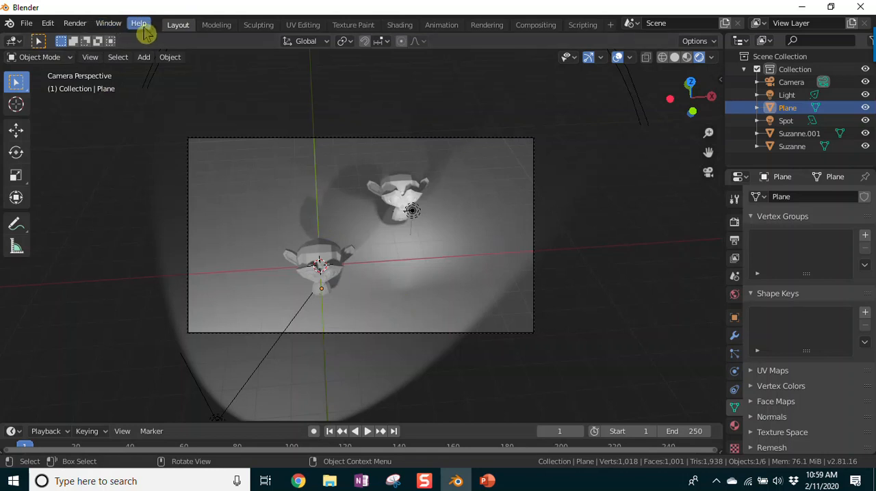
{"action": "left_click", "coordinate": [74, 23]}
{"action": "left_click", "coordinate": [79, 38]}
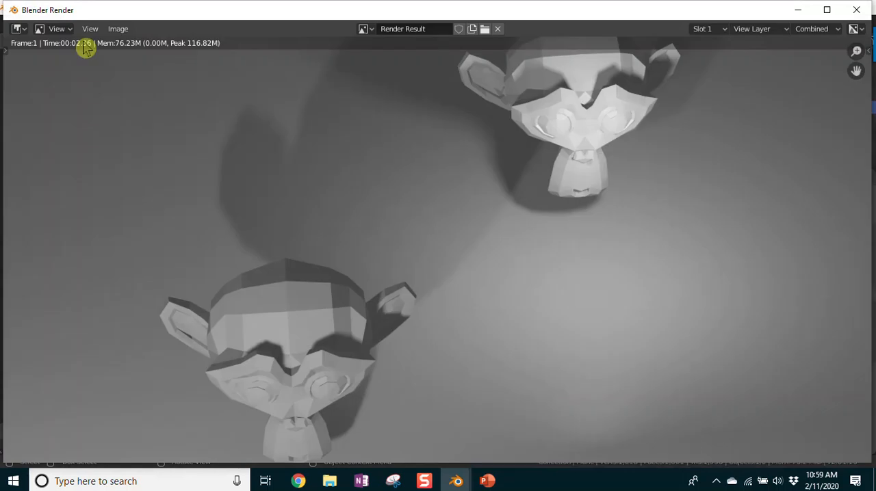
{"action": "scroll", "coordinate": [360, 251], "scroll_direction": "down", "scroll_amount": 2}
{"action": "middle_click_drag", "start_coordinate": [488, 305], "coordinate": [453, 244]}
{"action": "scroll", "coordinate": [465, 299], "scroll_direction": "up", "scroll_amount": 1}
{"action": "scroll", "coordinate": [471, 301], "scroll_direction": "down", "scroll_amount": 3}
{"action": "scroll", "coordinate": [479, 299], "scroll_direction": "up", "scroll_amount": 1}
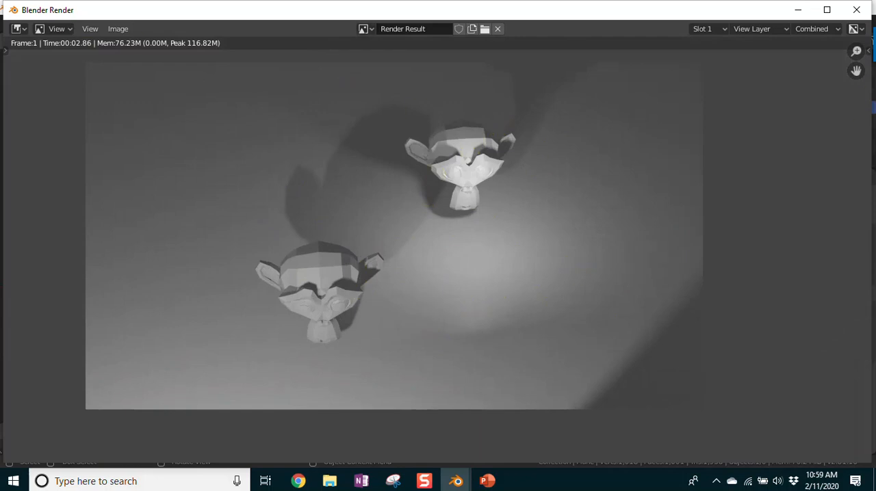
{"action": "key", "text": "Escape"}
Step: Examine the light pools and monkey shadows on the raised plane, both close up and from farther away
{"action": "middle_click_drag", "start_coordinate": [533, 400], "coordinate": [550, 357]}
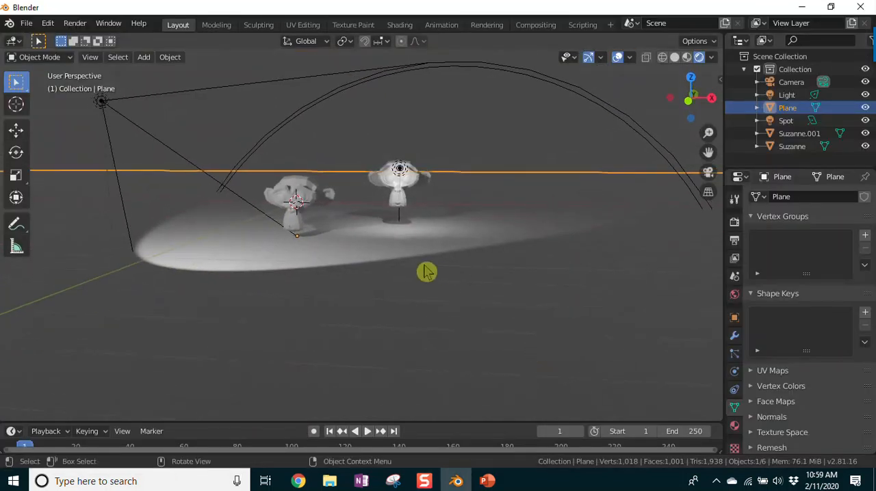
{"action": "scroll", "coordinate": [377, 316], "scroll_direction": "up", "scroll_amount": 4}
{"action": "middle_click_drag", "start_coordinate": [401, 363], "coordinate": [403, 386]}
{"action": "scroll", "coordinate": [449, 349], "scroll_direction": "down", "scroll_amount": 1}
{"action": "scroll", "coordinate": [450, 350], "scroll_direction": "up", "scroll_amount": 1}
{"action": "middle_click_drag", "start_coordinate": [451, 350], "coordinate": [445, 351]}
{"action": "scroll", "coordinate": [445, 351], "scroll_direction": "up", "scroll_amount": 3}
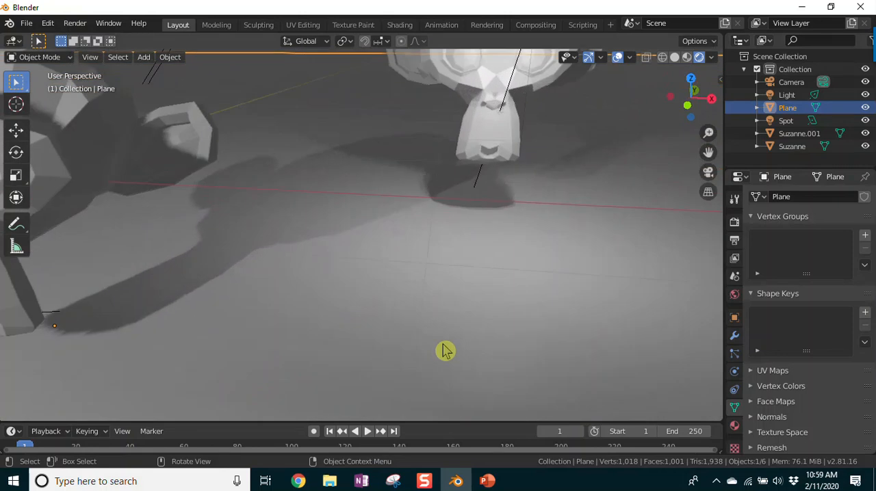
{"action": "scroll", "coordinate": [444, 351], "scroll_direction": "down", "scroll_amount": 8}
{"action": "scroll", "coordinate": [435, 351], "scroll_direction": "up", "scroll_amount": 1}
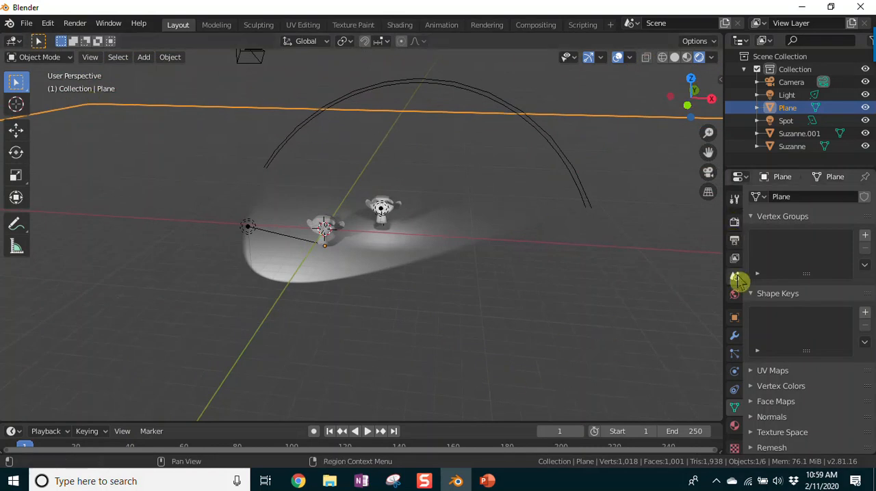
Step: Give the ground plane a new material named ground with an orange-yellow base color
{"action": "left_click", "coordinate": [735, 428]}
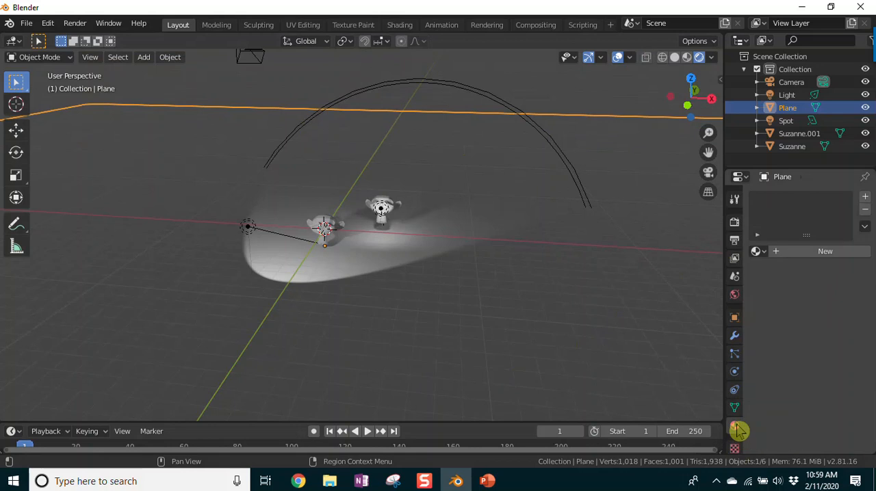
{"action": "left_click", "coordinate": [796, 254]}
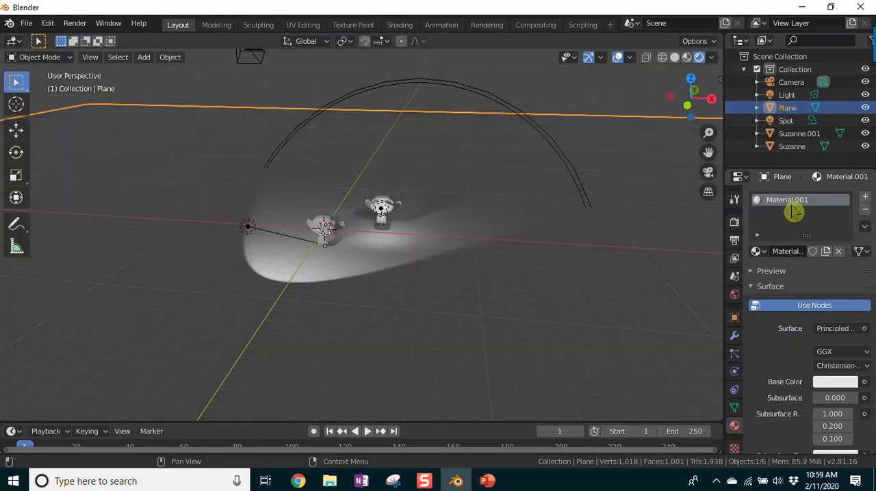
{"action": "left_click", "coordinate": [783, 252]}
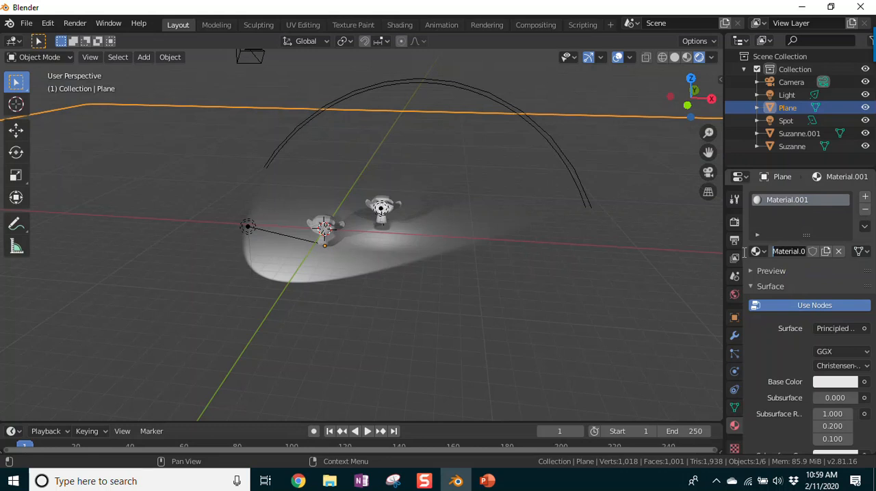
{"action": "key", "text": "Return"}
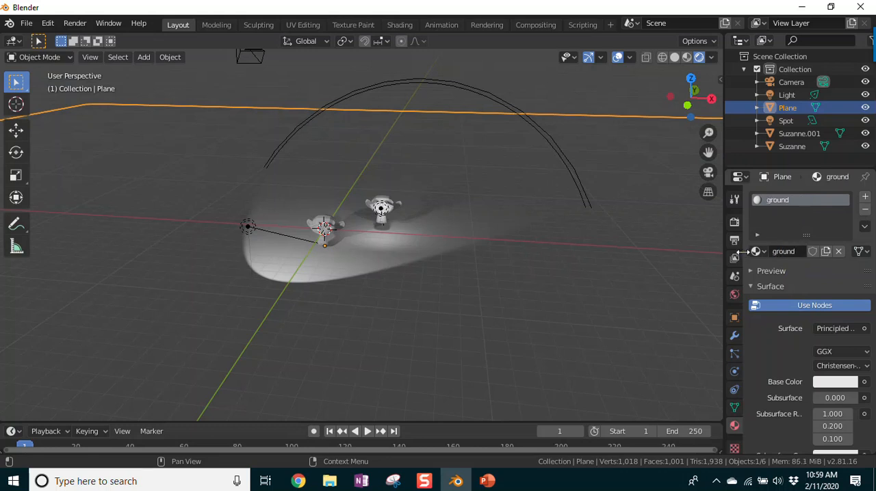
{"action": "left_click", "coordinate": [830, 388]}
{"action": "mouse_move", "coordinate": [793, 251]}
{"action": "left_mouse_down"}
{"action": "mouse_move", "coordinate": [762, 236]}
{"action": "mouse_move", "coordinate": [760, 279]}
{"action": "left_mouse_up"}
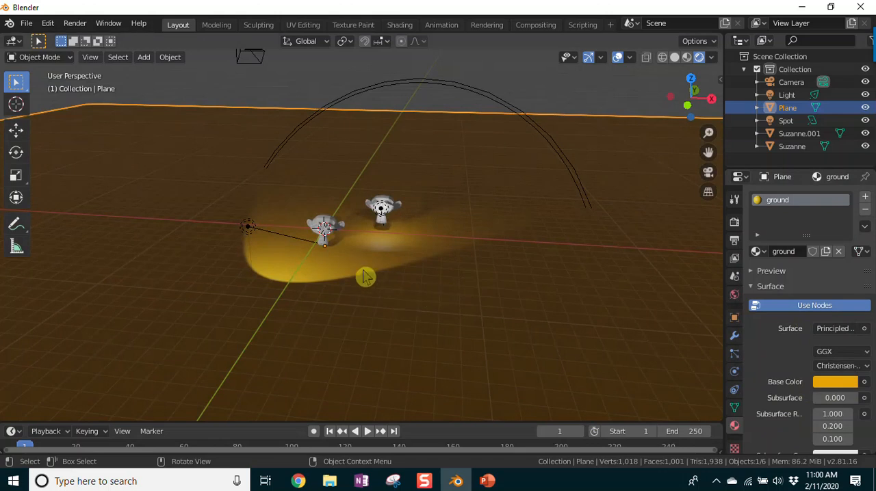
Step: Give the front monkey a new material named Suzanne 1 with a magenta base color, hue 0.836 and saturation 0.807
{"action": "left_click", "coordinate": [327, 233]}
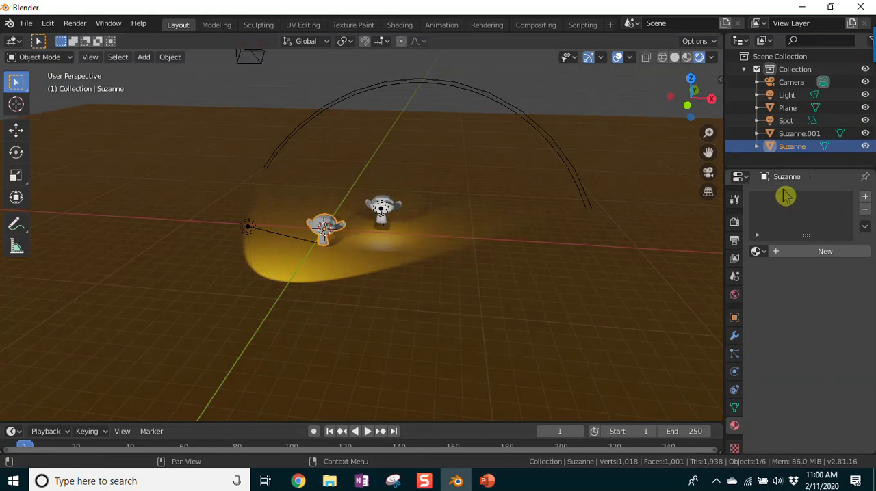
{"action": "left_click", "coordinate": [817, 251]}
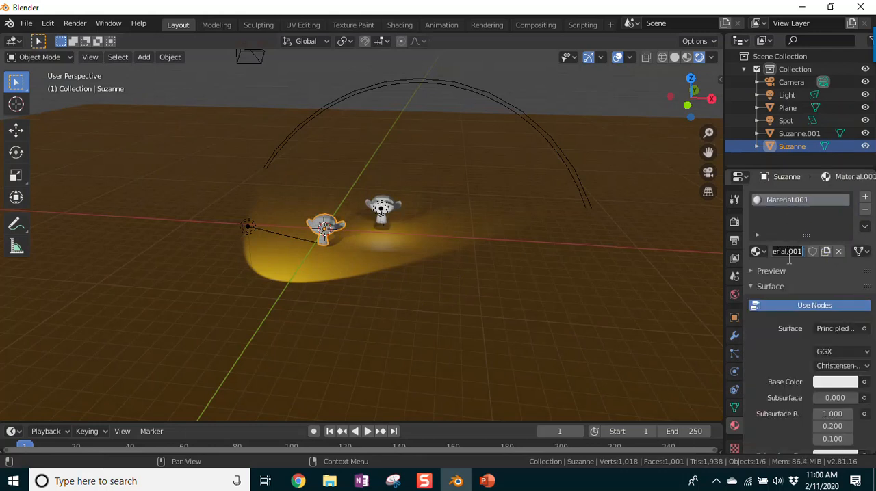
{"action": "type", "text": "Suzanne 1"}
{"action": "key", "text": "Return"}
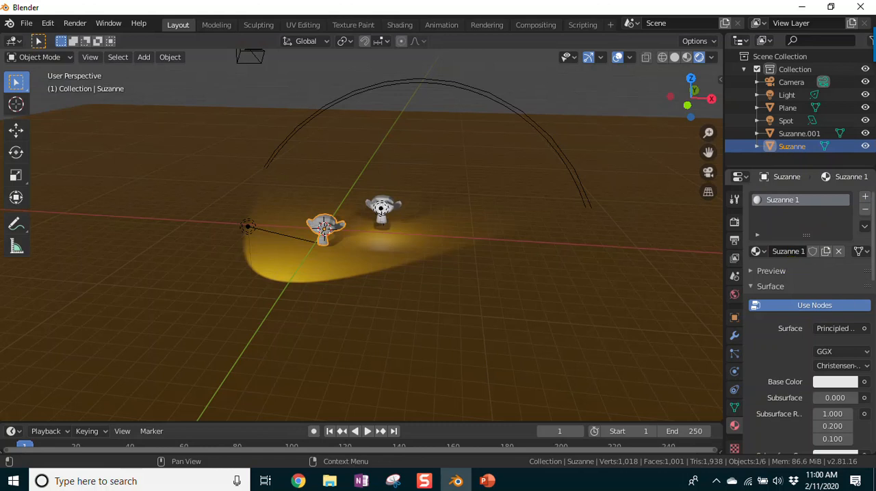
{"action": "left_click", "coordinate": [836, 383]}
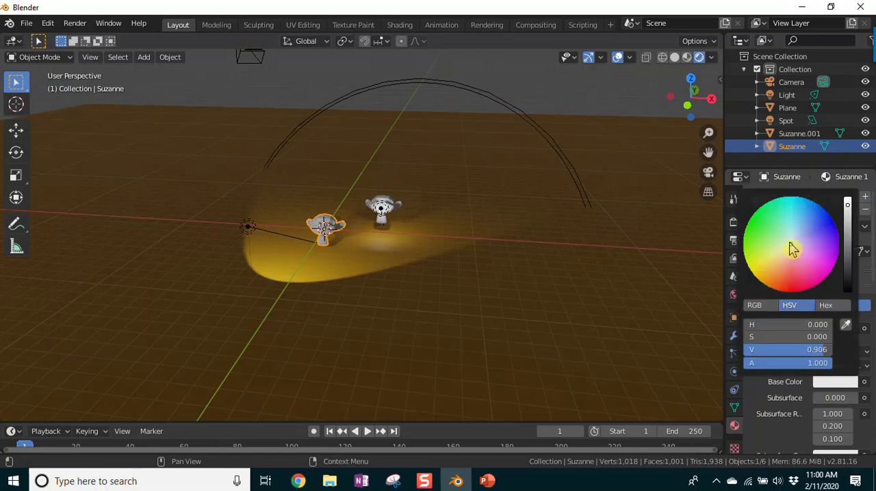
{"action": "left_click_drag", "start_coordinate": [790, 244], "coordinate": [822, 266]}
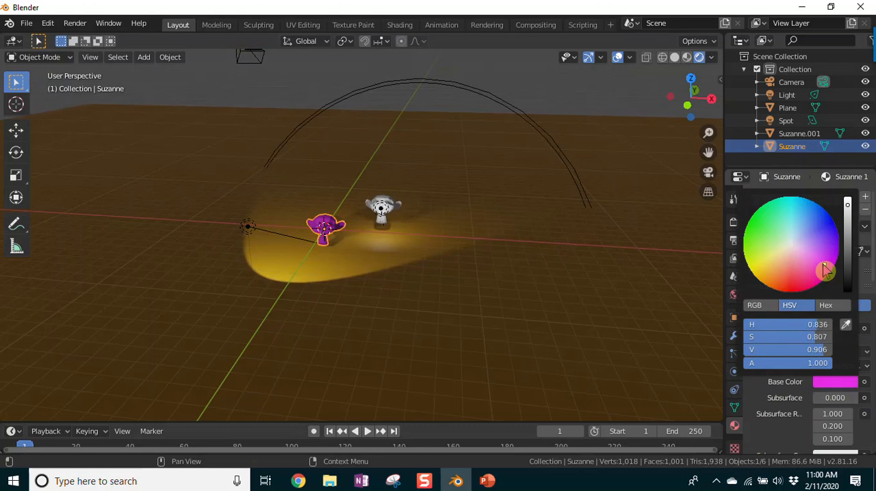
Step: Give the rear monkey, Suzanne.001, a new material named Suzanne 2 with a bright blue base color
{"action": "left_click", "coordinate": [384, 206]}
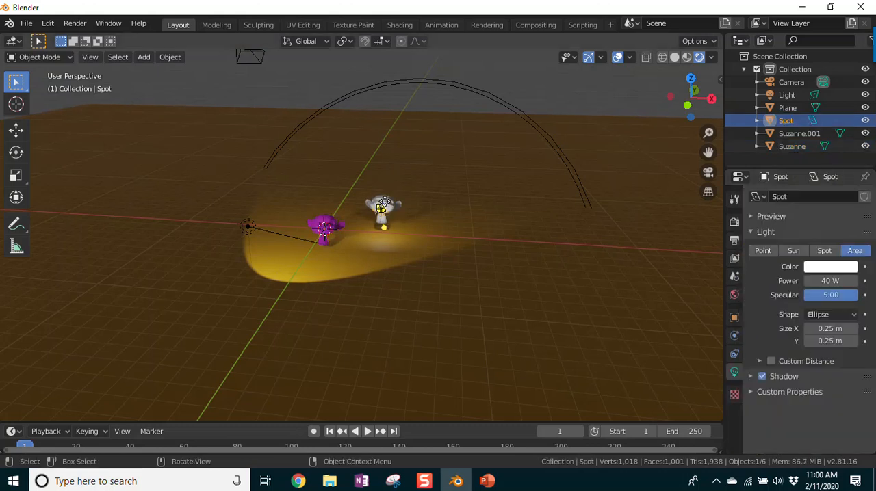
{"action": "left_click", "coordinate": [387, 208]}
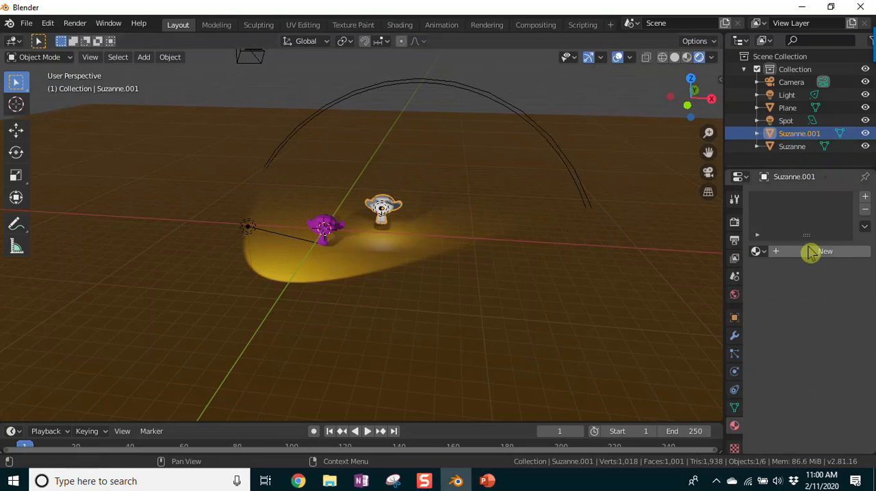
{"action": "left_click", "coordinate": [802, 251]}
{"action": "left_click", "coordinate": [792, 250]}
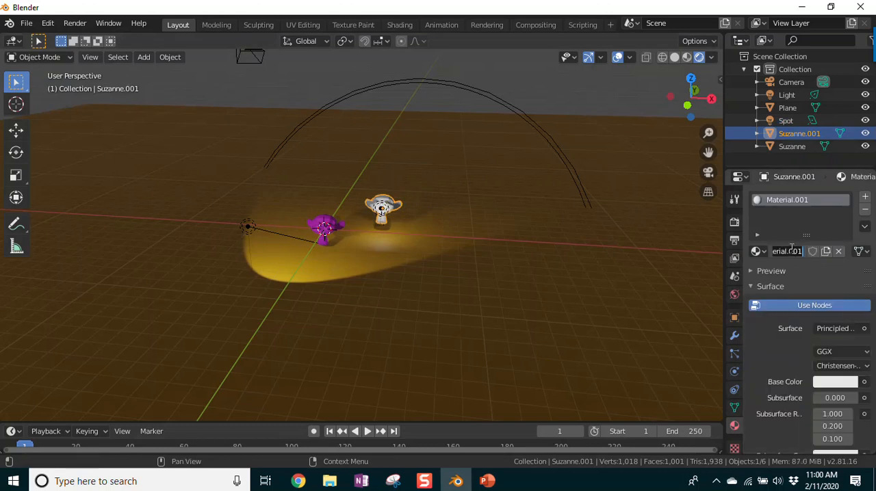
{"action": "type", "text": "Suzanne 2"}
{"action": "key", "text": "Return"}
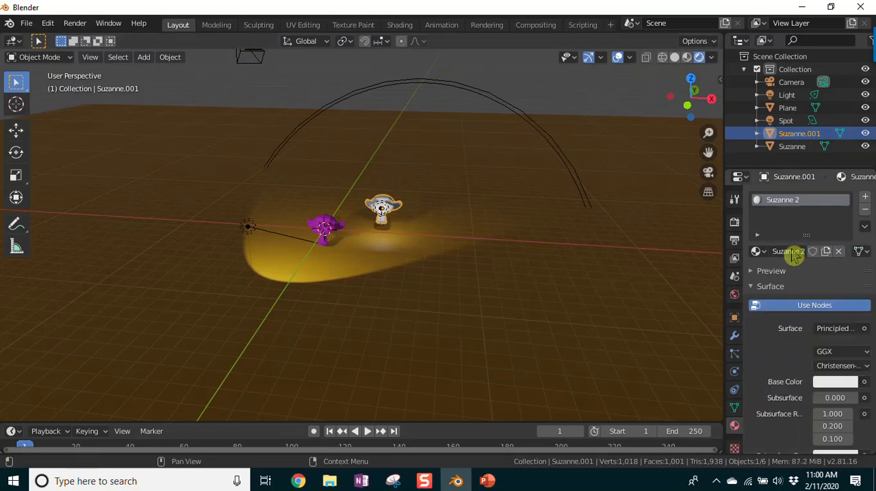
{"action": "left_click", "coordinate": [836, 384]}
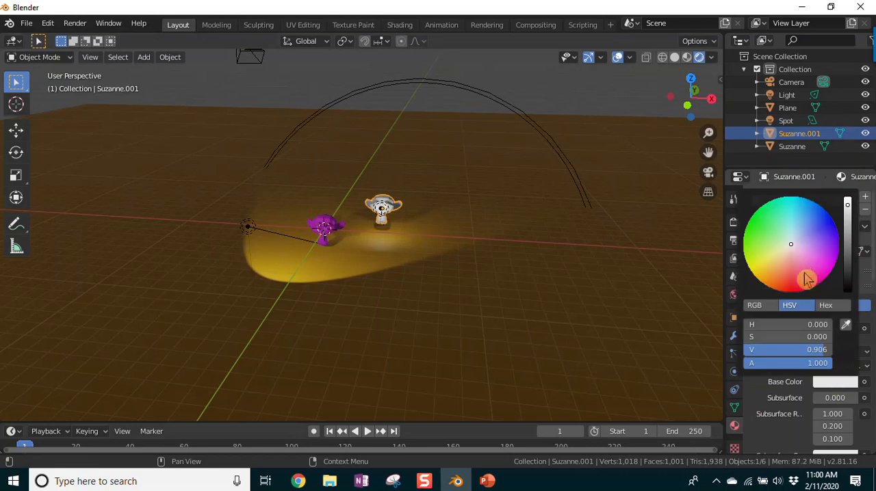
{"action": "mouse_move", "coordinate": [792, 248]}
{"action": "left_mouse_down"}
{"action": "mouse_move", "coordinate": [748, 225]}
{"action": "mouse_move", "coordinate": [794, 197]}
{"action": "mouse_move", "coordinate": [820, 205]}
{"action": "mouse_move", "coordinate": [797, 198]}
{"action": "mouse_move", "coordinate": [810, 200]}
{"action": "left_mouse_up"}
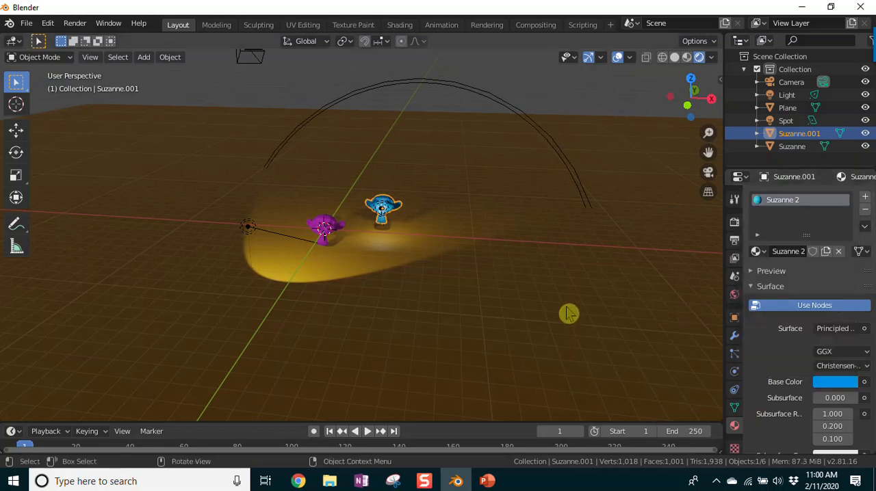
Step: Compare the colored monkeys and ground in solid, material preview and rendered viewport shading, then examine the rendered lighting from different angles
{"action": "scroll", "coordinate": [480, 287], "scroll_direction": "up", "scroll_amount": 5}
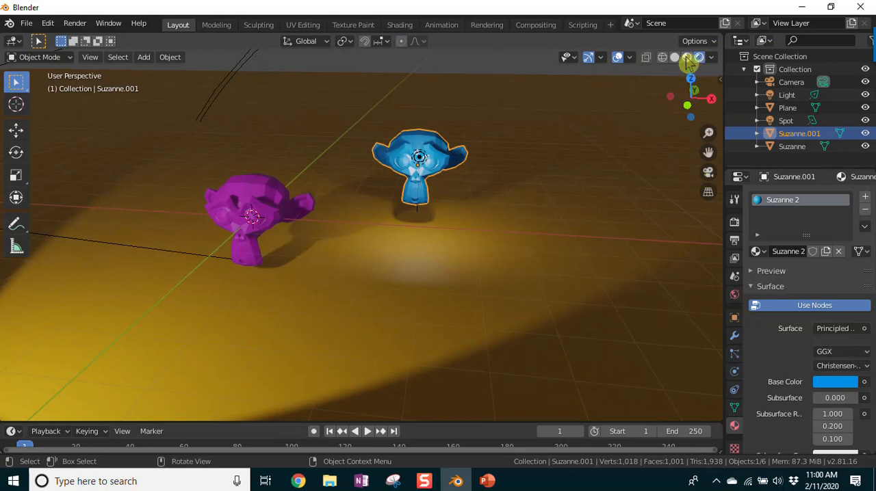
{"action": "left_click", "coordinate": [687, 59]}
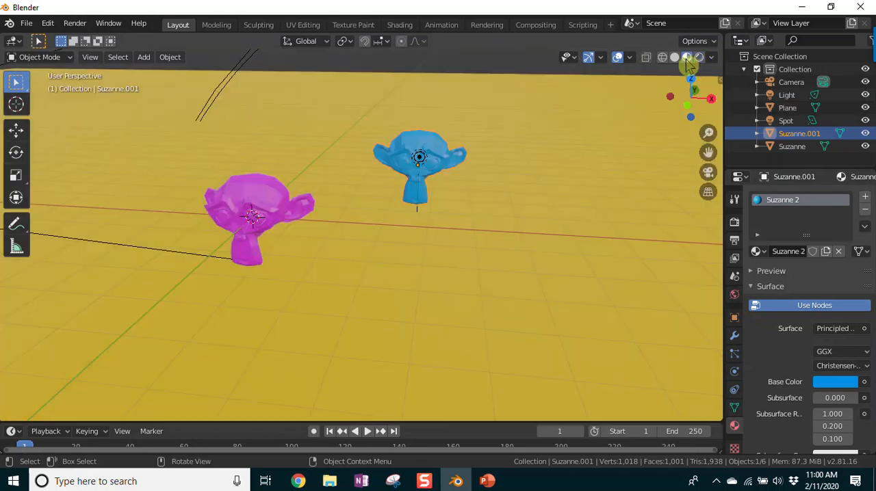
{"action": "left_click", "coordinate": [699, 58]}
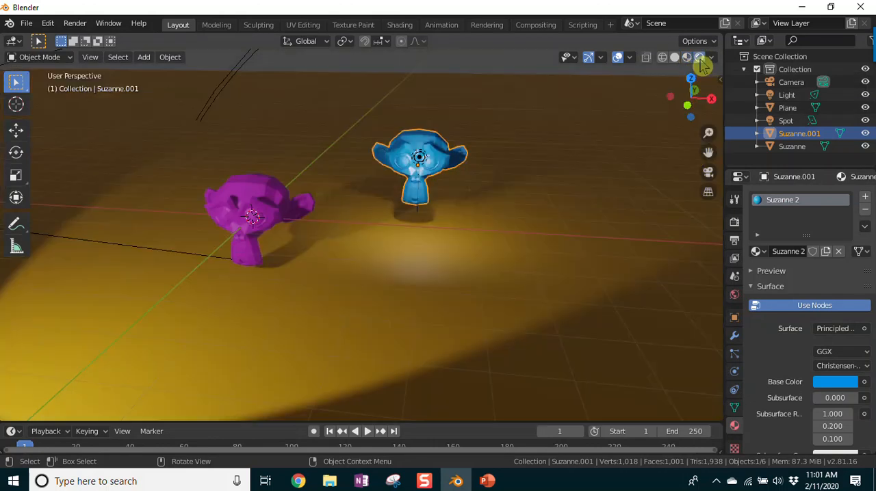
{"action": "left_click", "coordinate": [686, 58]}
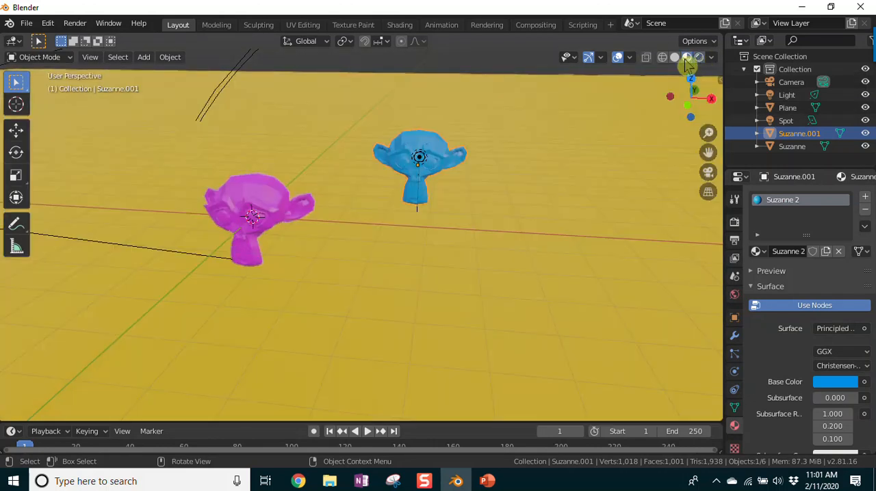
{"action": "left_click", "coordinate": [699, 58]}
{"action": "left_click", "coordinate": [687, 58]}
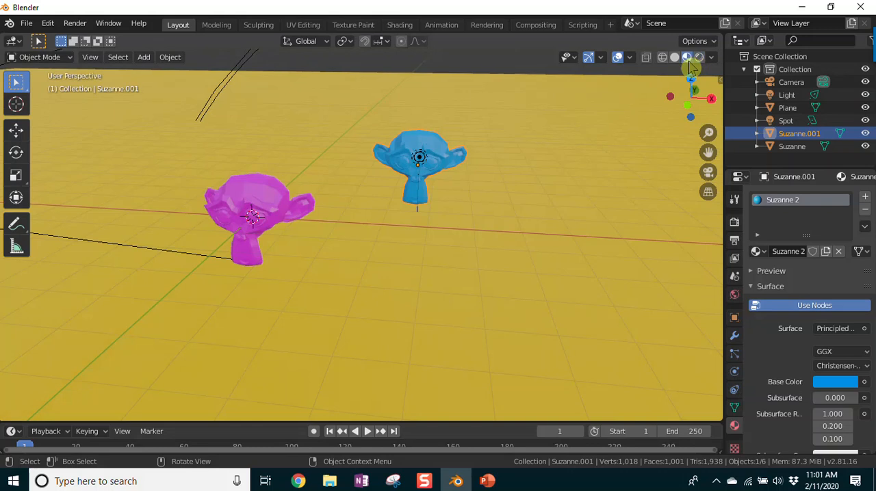
{"action": "left_click", "coordinate": [674, 58]}
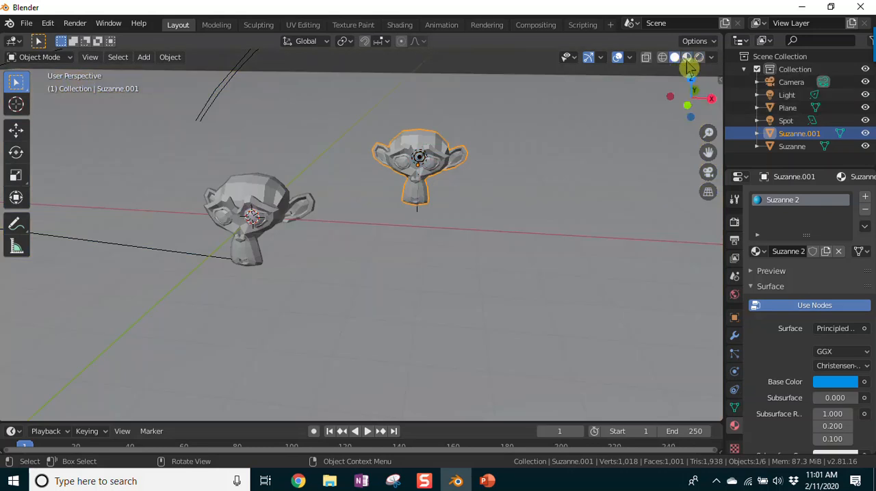
{"action": "left_click", "coordinate": [686, 59]}
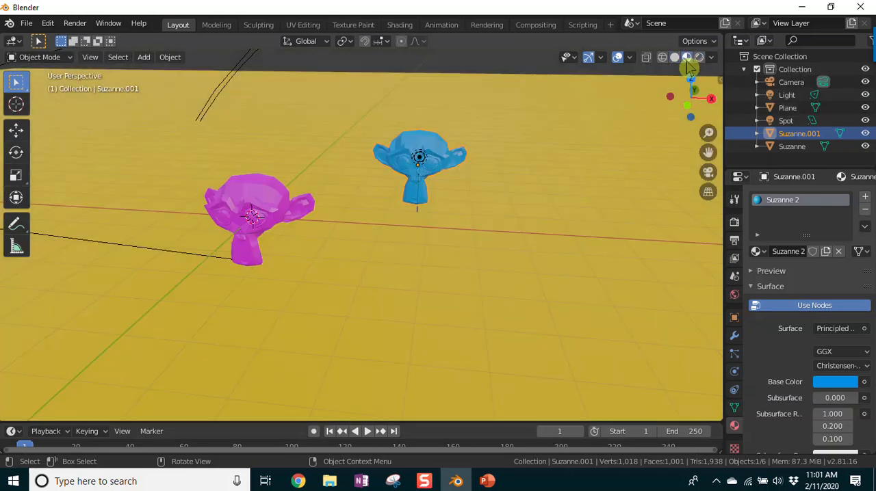
{"action": "left_click", "coordinate": [699, 58]}
{"action": "left_click", "coordinate": [674, 59]}
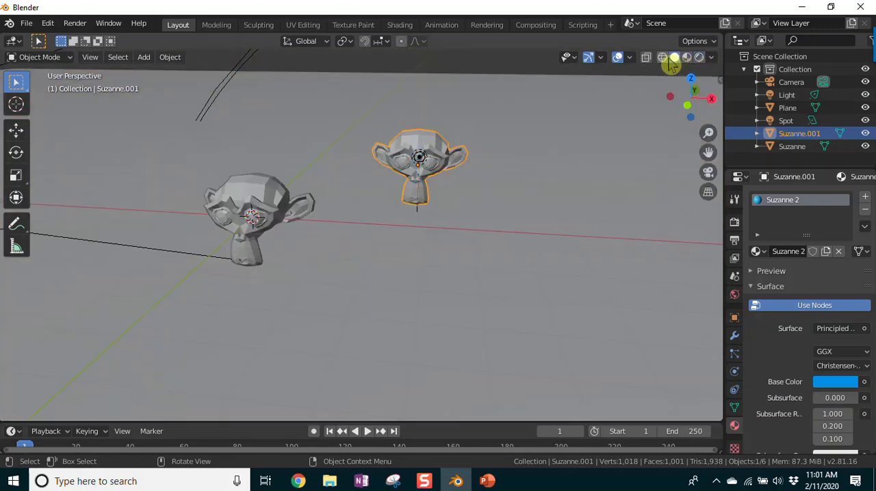
{"action": "left_click", "coordinate": [686, 59]}
{"action": "left_click", "coordinate": [697, 59]}
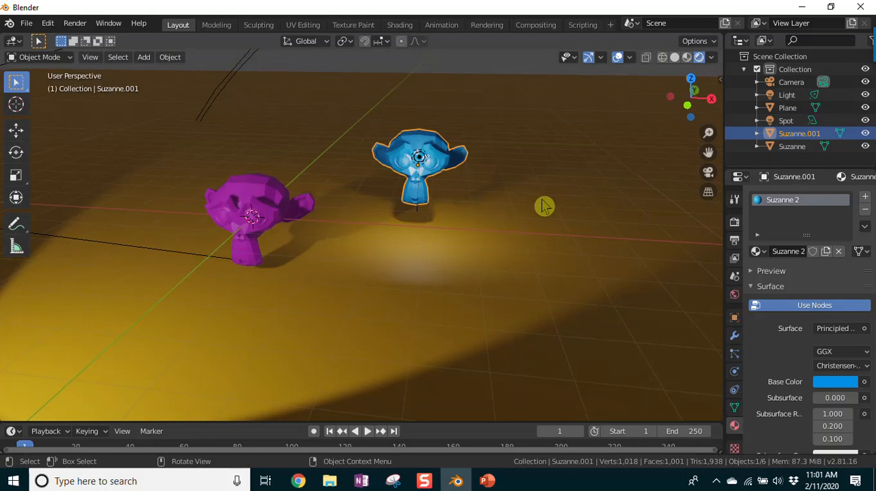
{"action": "middle_click_drag", "start_coordinate": [403, 299], "coordinate": [372, 301]}
{"action": "scroll", "coordinate": [457, 275], "scroll_direction": "up", "scroll_amount": 4}
{"action": "scroll", "coordinate": [456, 275], "scroll_direction": "down", "scroll_amount": 4}
{"action": "middle_click_drag", "start_coordinate": [457, 278], "coordinate": [369, 302]}
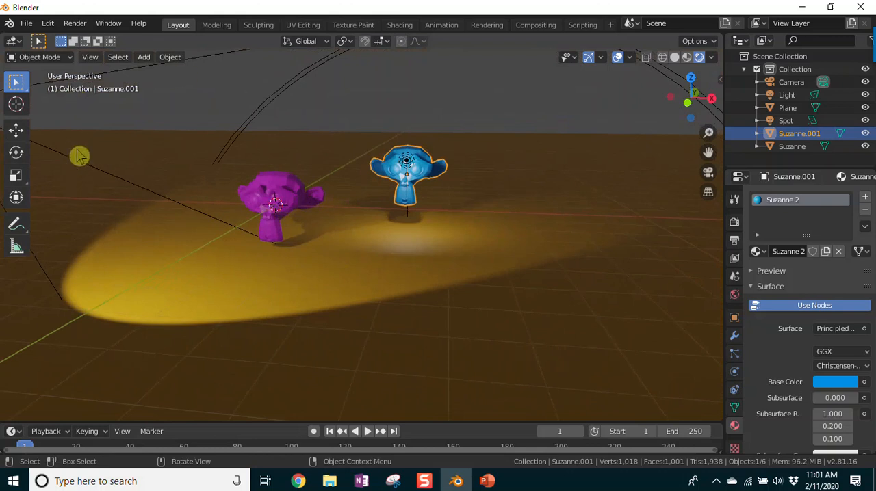
Step: Snap the 3D cursor to the world origin and add a plane mesh there
{"action": "key", "text": "shift+s"}
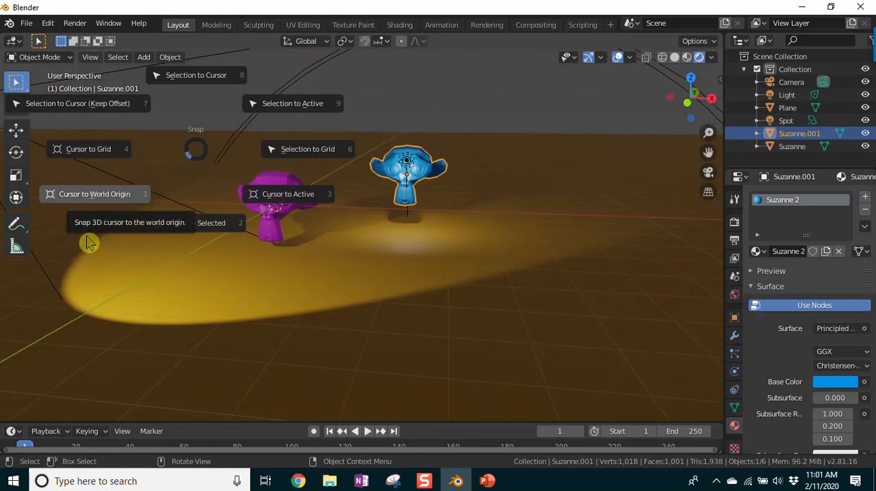
{"action": "left_click", "coordinate": [86, 265]}
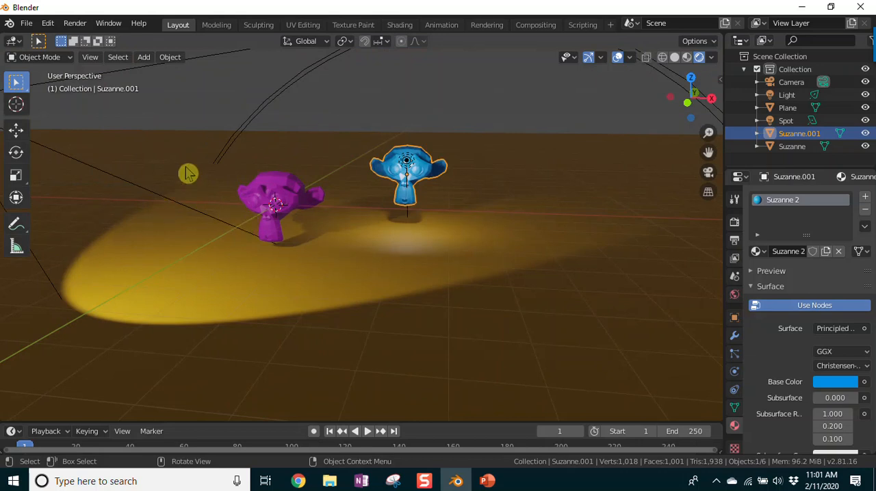
{"action": "left_click", "coordinate": [144, 57]}
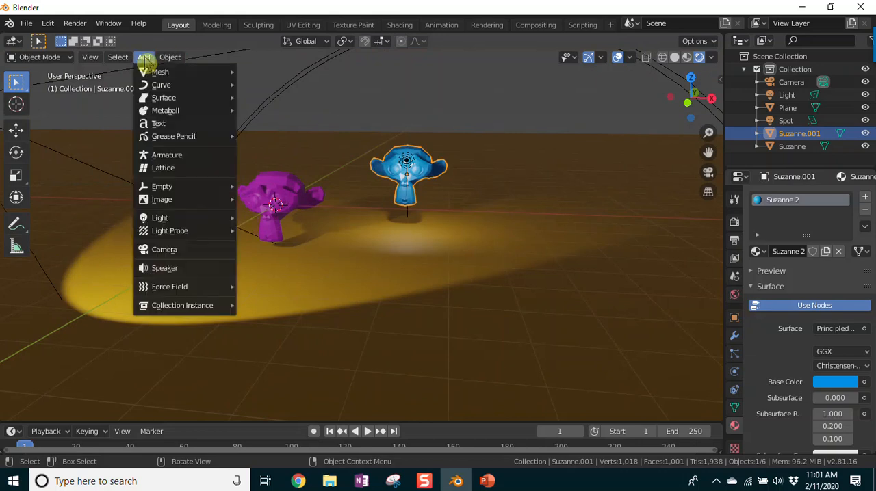
{"action": "mouse_move", "coordinate": [165, 72]}
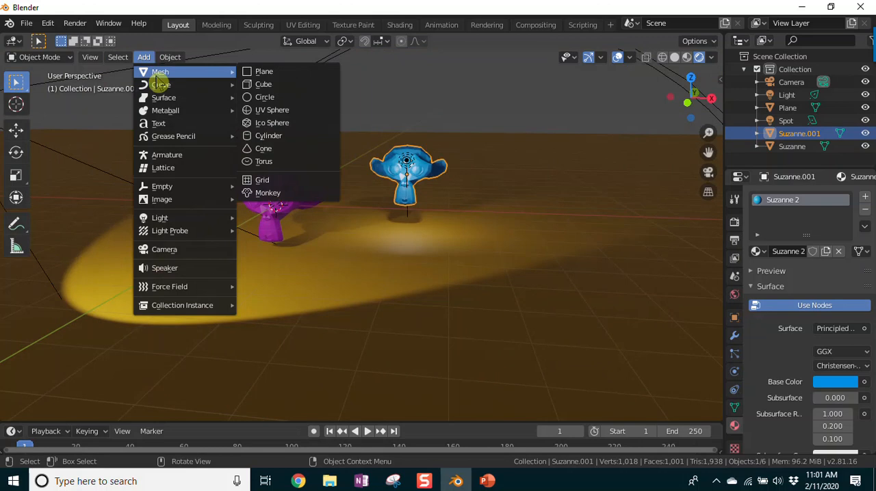
{"action": "left_click", "coordinate": [275, 72]}
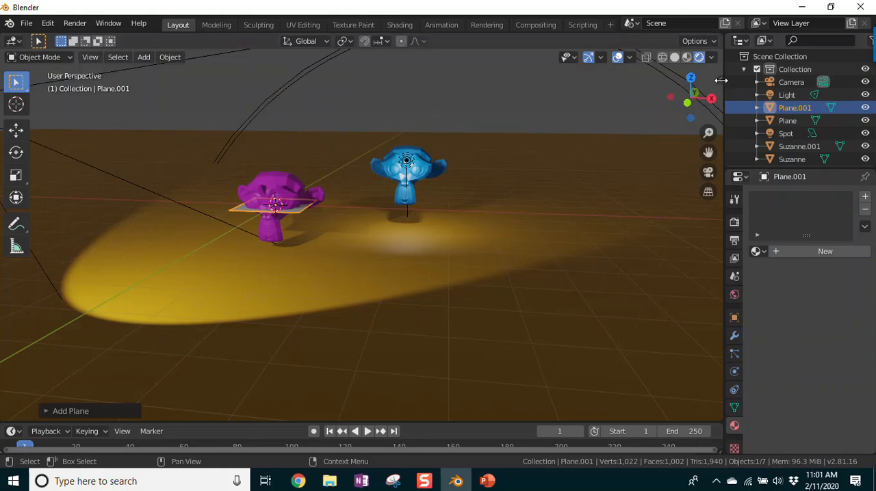
Step: Rotate the new plane 90° about X and scale it up uniformly to about 69.6 m square
{"action": "left_click_drag", "start_coordinate": [720, 78], "coordinate": [586, 133]}
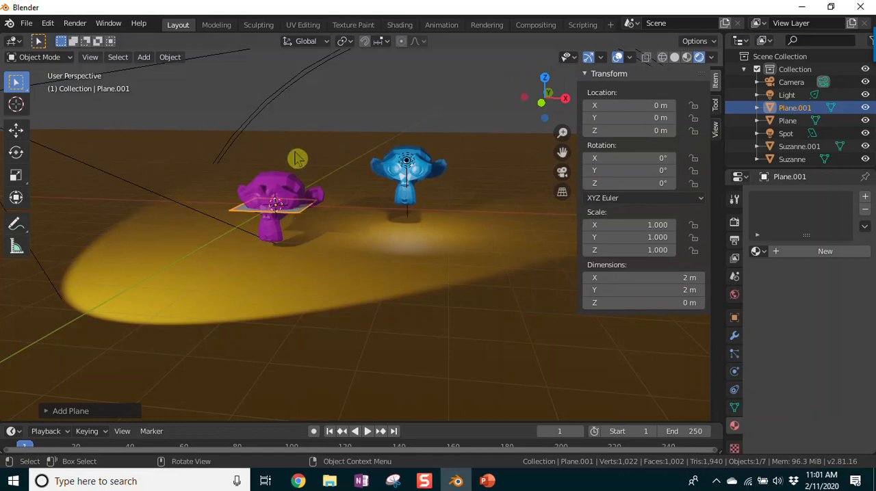
{"action": "left_click", "coordinate": [656, 158]}
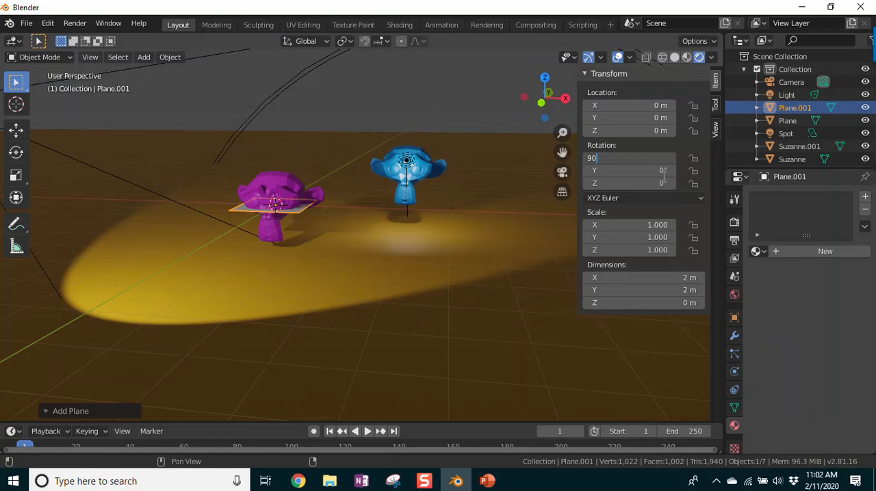
{"action": "key", "text": "Return"}
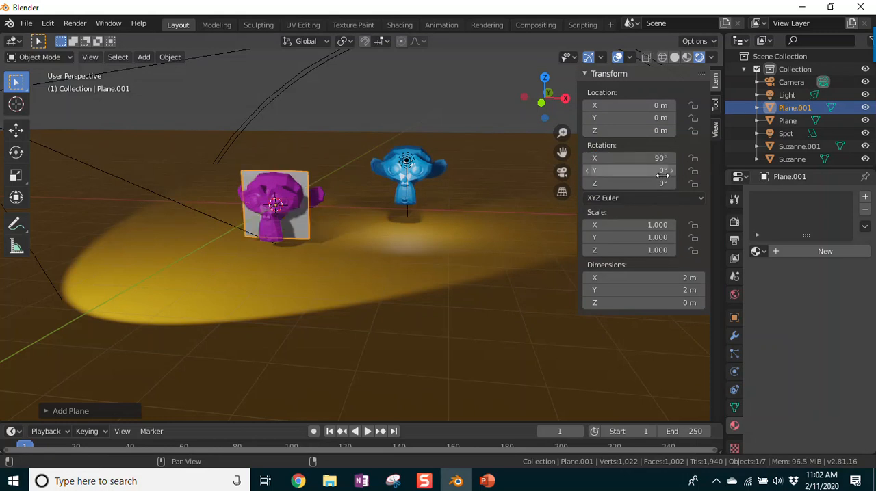
{"action": "key", "text": "s"}
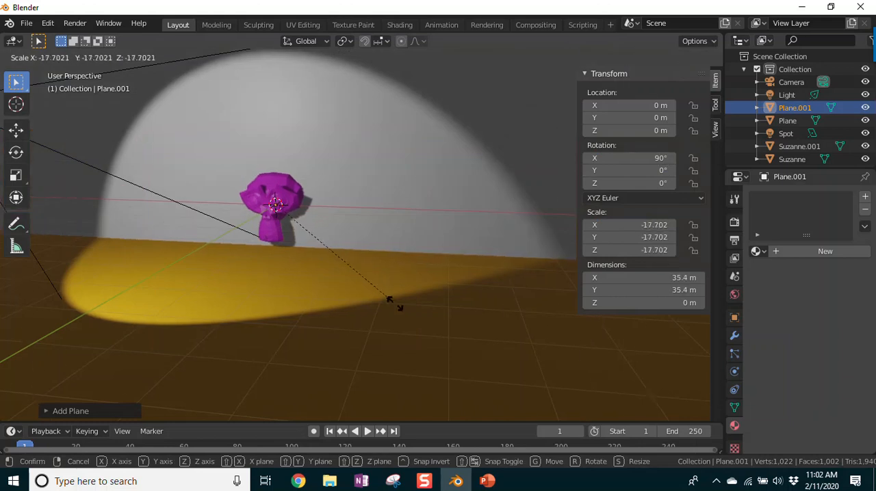
{"action": "left_click", "coordinate": [507, 413]}
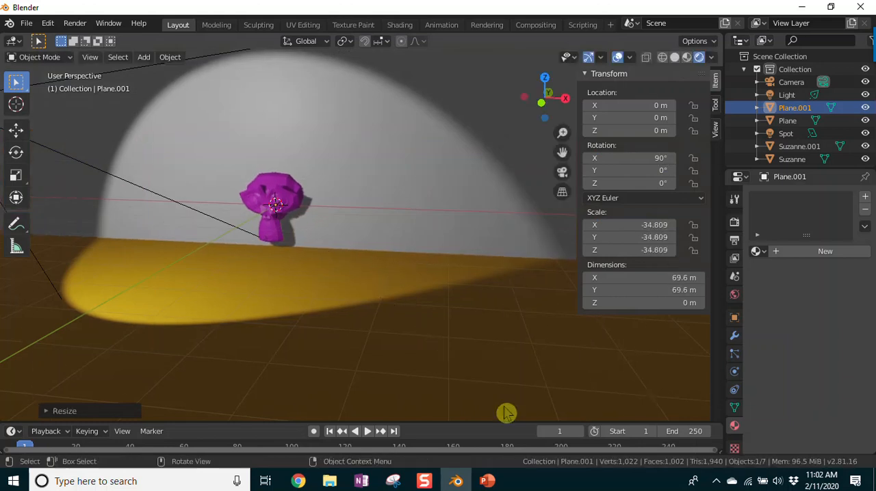
Step: Move the upright plane along the Y axis to about 7.1 m so it forms a wall behind the monkeys
{"action": "key", "text": "g"}
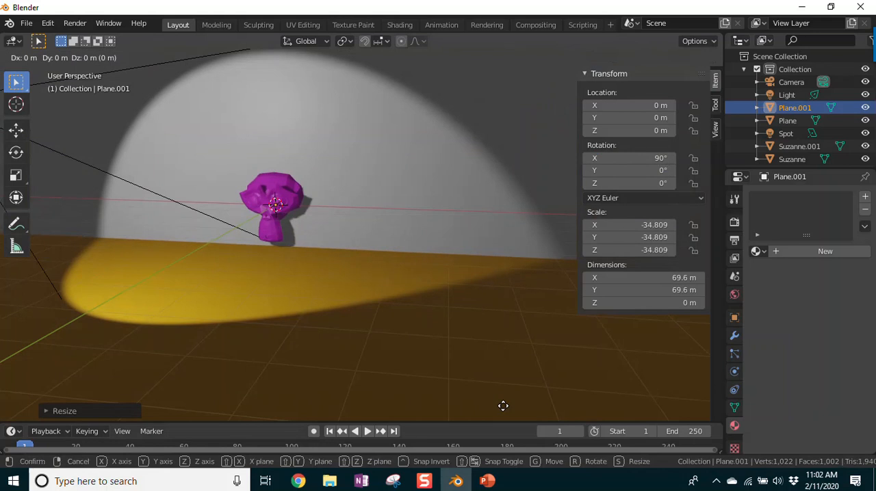
{"action": "key", "text": "y"}
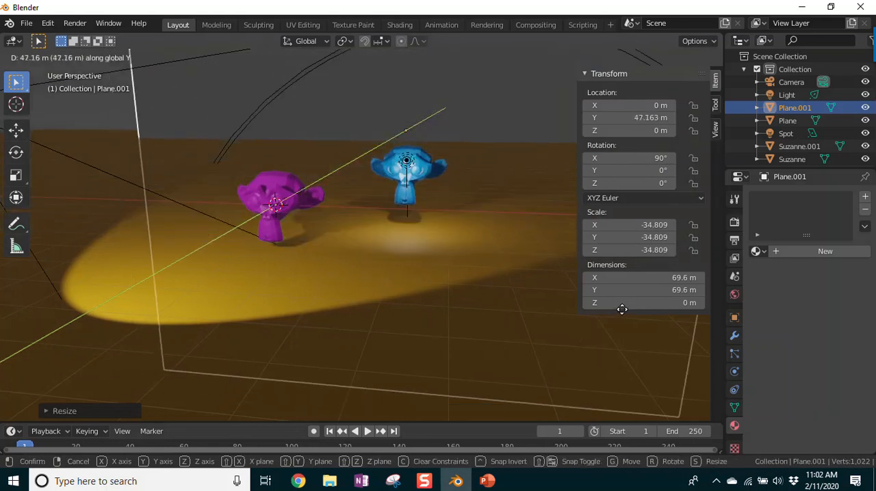
{"action": "left_click", "coordinate": [595, 347]}
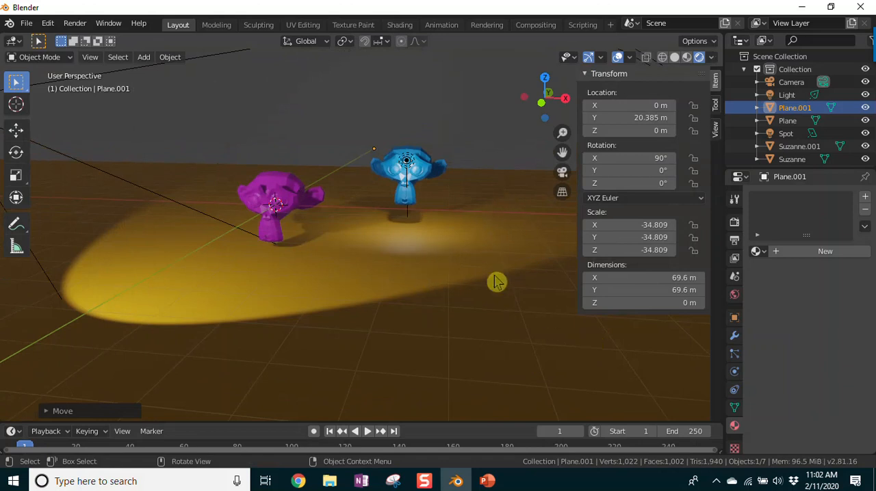
{"action": "middle_click_drag", "start_coordinate": [499, 297], "coordinate": [406, 293]}
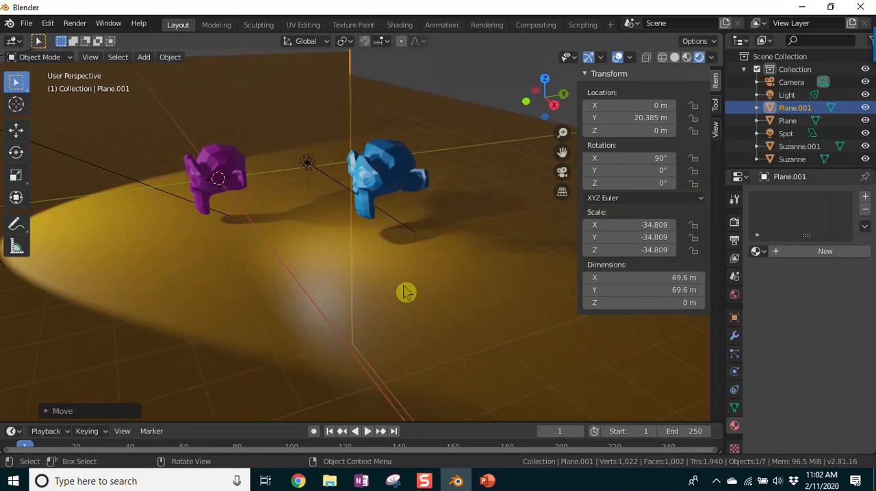
{"action": "key", "text": "g"}
{"action": "key", "text": "y"}
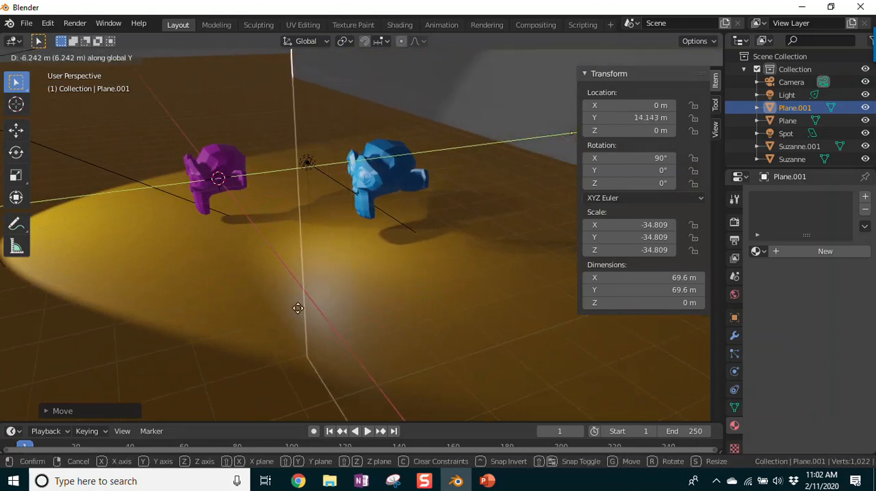
{"action": "left_click", "coordinate": [161, 370]}
Step: Move the spot light named Light along the Y axis toward the monkeys, to about -3.86 m
{"action": "middle_click_drag", "start_coordinate": [310, 353], "coordinate": [284, 331]}
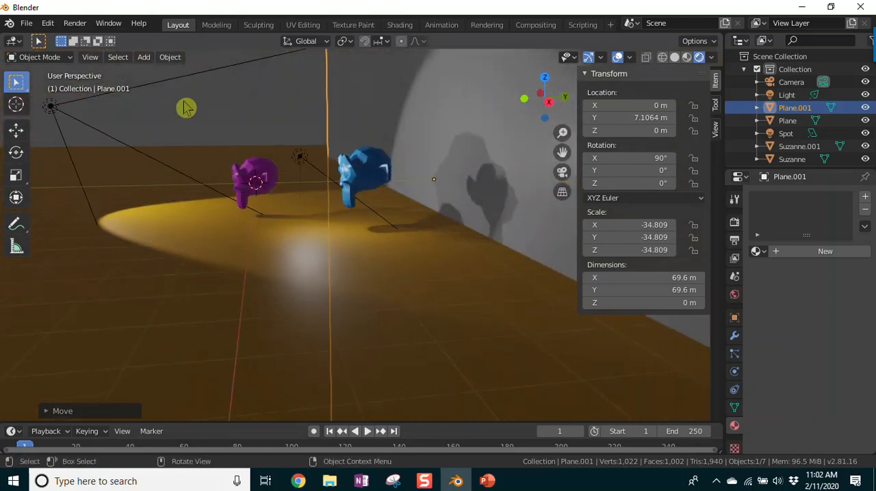
{"action": "left_click", "coordinate": [52, 107]}
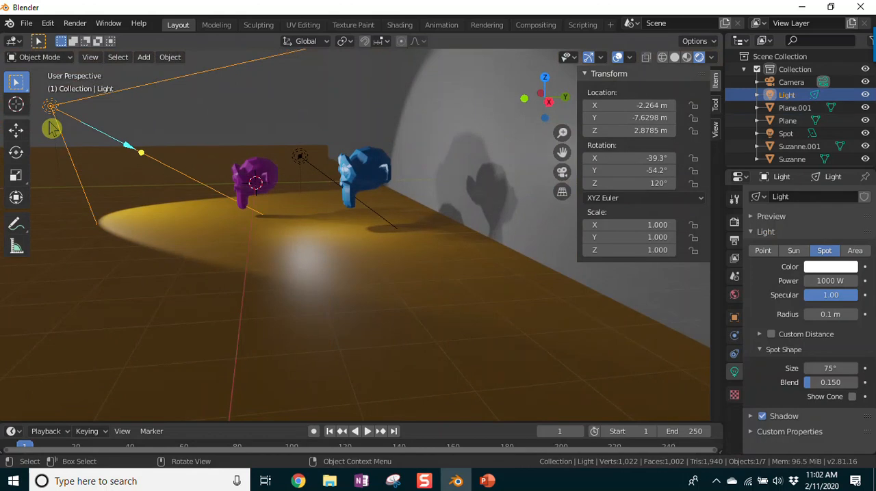
{"action": "key", "text": "g"}
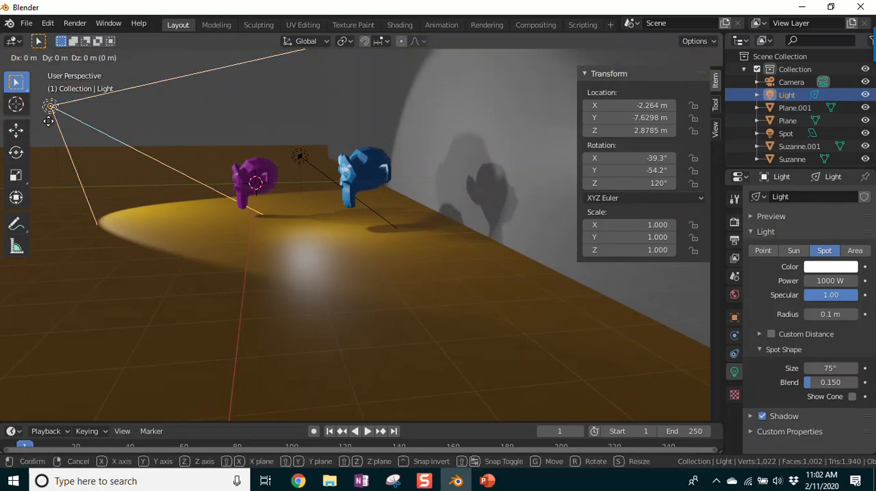
{"action": "key", "text": "y"}
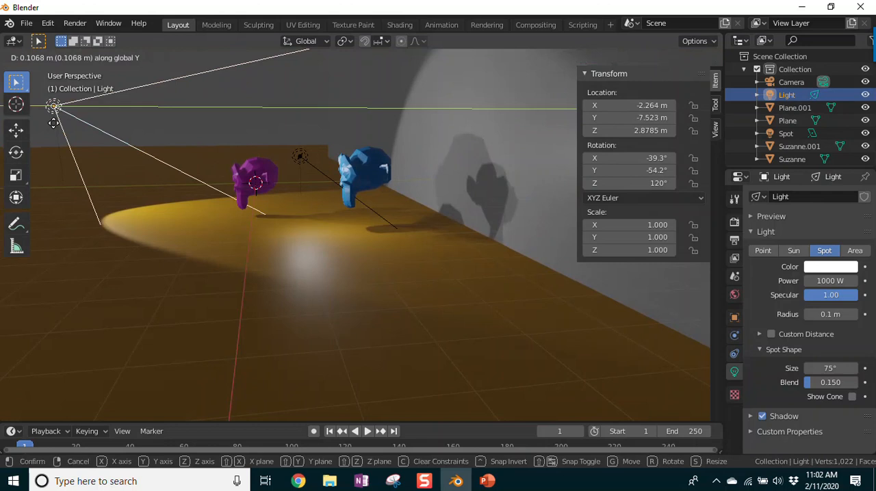
{"action": "left_click", "coordinate": [156, 159]}
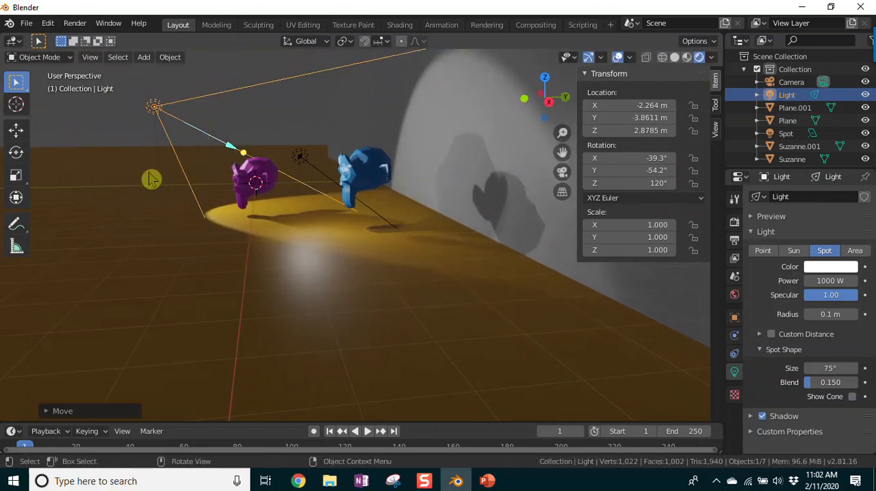
Step: Lower the spot light in front of the magenta monkey to about X -1.32 m, Y -4.52 m, Z -0.26 m
{"action": "middle_click_drag", "start_coordinate": [143, 192], "coordinate": [268, 199]}
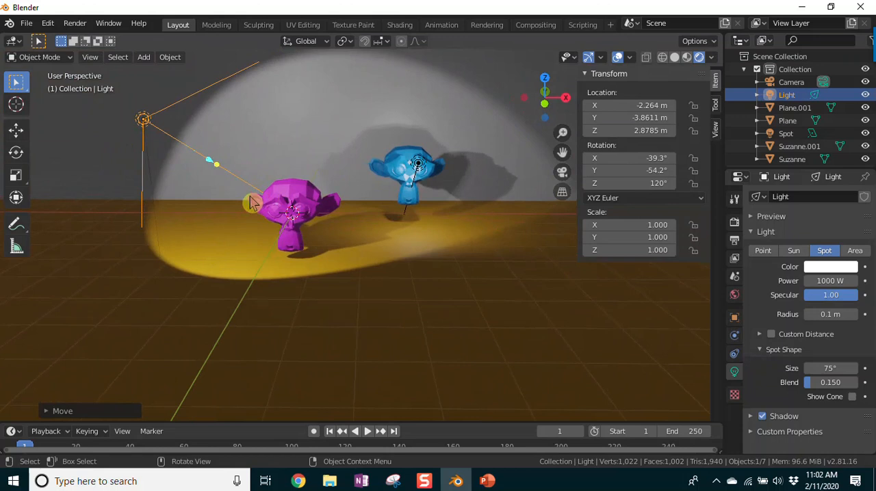
{"action": "key", "text": "g"}
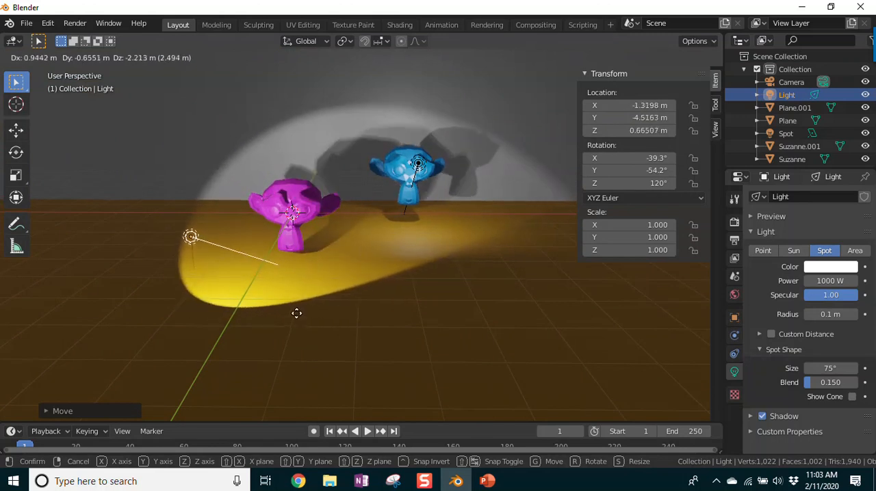
{"action": "left_click", "coordinate": [298, 317]}
{"action": "left_click", "coordinate": [198, 236]}
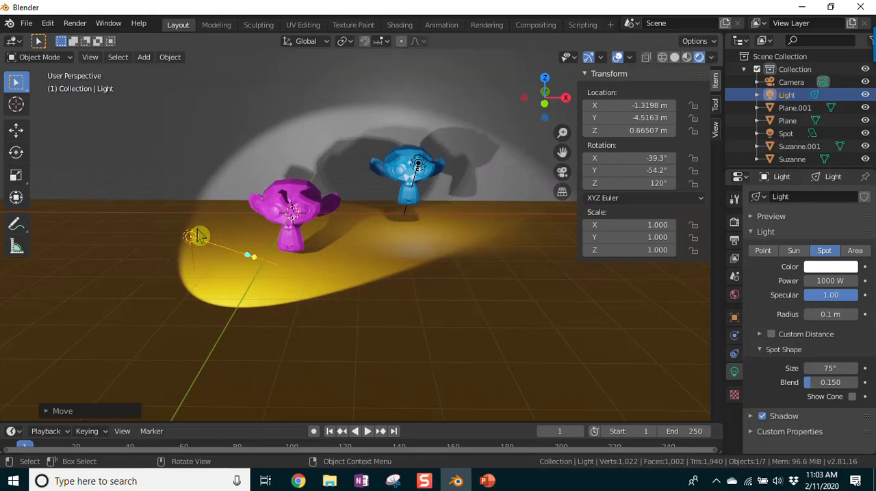
{"action": "key", "text": "g"}
{"action": "key", "text": "z"}
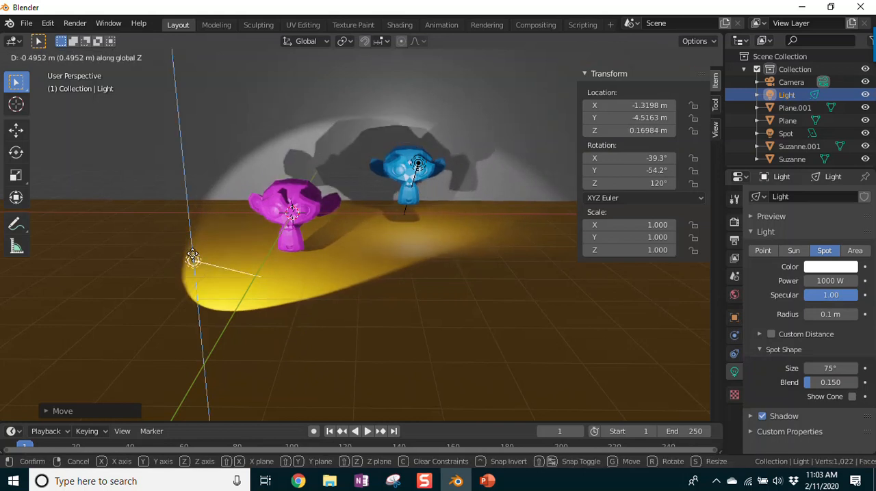
{"action": "left_click", "coordinate": [195, 280]}
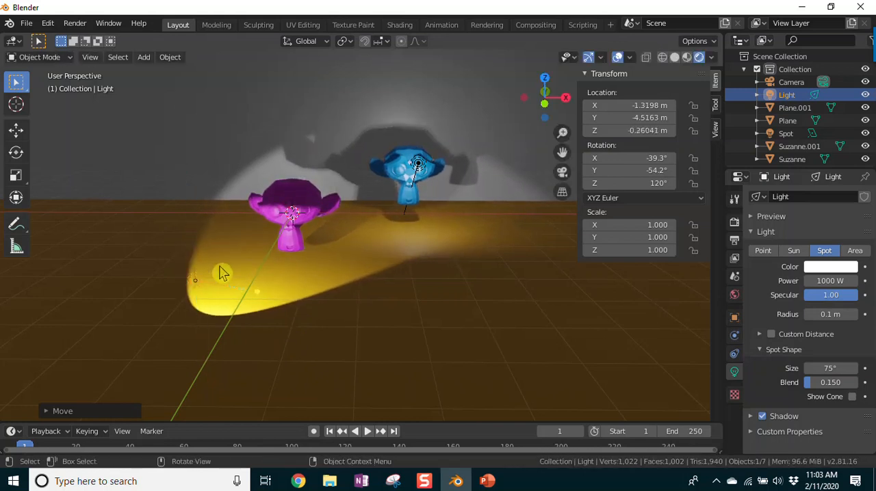
Step: Rotate the spot light freely to about X -57.4°, Y -66.2°, Z 136° so it shines upward at the monkeys and wall
{"action": "key", "text": "r"}
{"action": "key", "text": "r"}
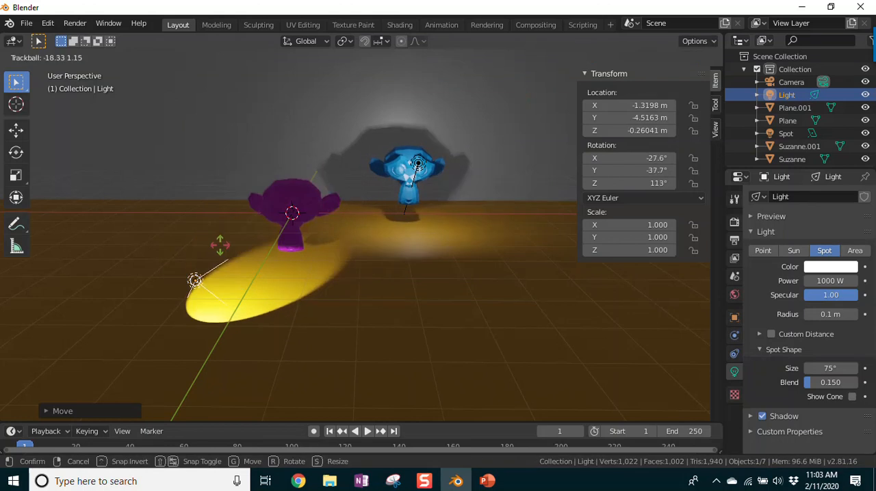
{"action": "left_click", "coordinate": [219, 283]}
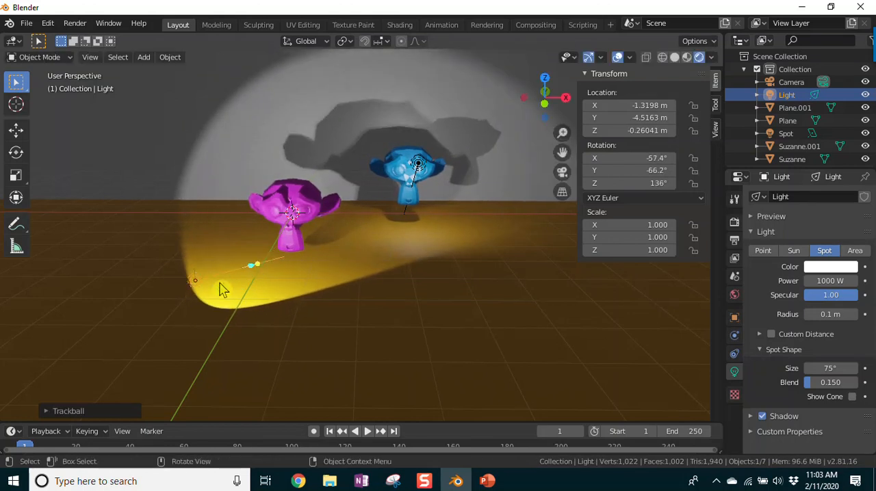
Step: Examine the shadows on the wall in front orthographic and perspective views, hiding the object's transform values
{"action": "middle_click_drag", "start_coordinate": [440, 282], "coordinate": [436, 286]}
{"action": "scroll", "coordinate": [509, 272], "scroll_direction": "down", "scroll_amount": 4}
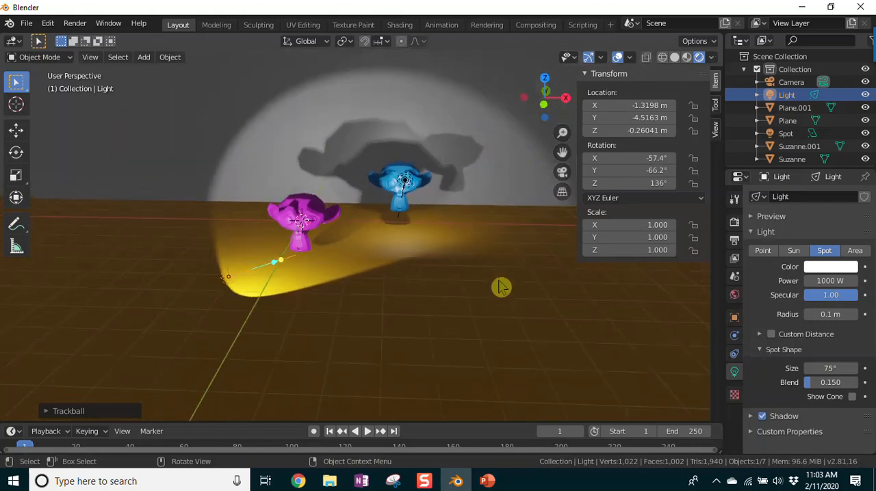
{"action": "scroll", "coordinate": [493, 281], "scroll_direction": "up", "scroll_amount": 2}
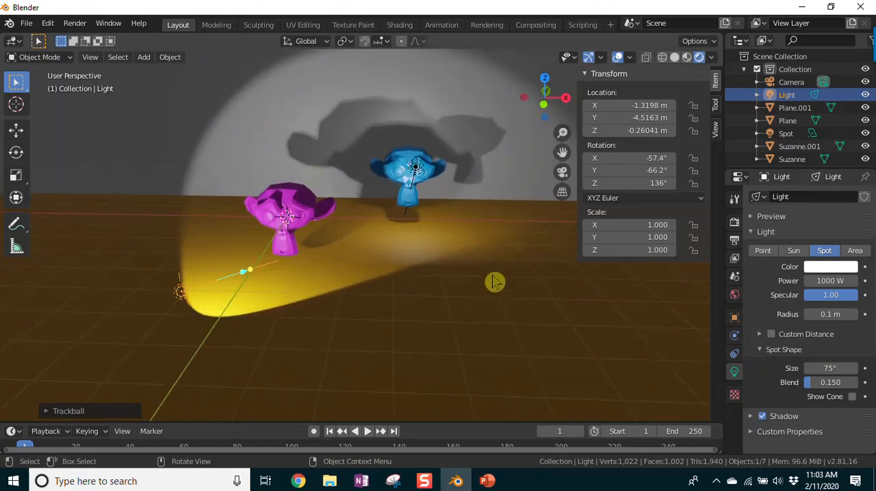
{"action": "key", "text": "KP_1"}
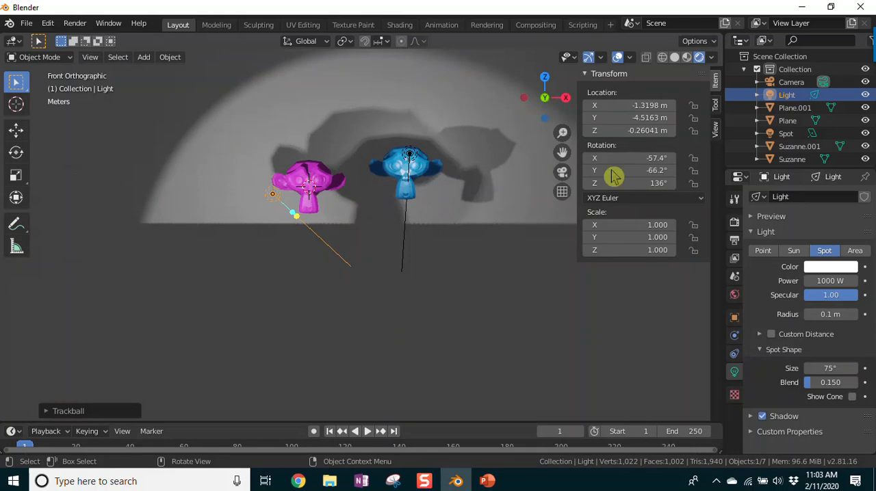
{"action": "left_click_drag", "start_coordinate": [576, 87], "coordinate": [718, 89]}
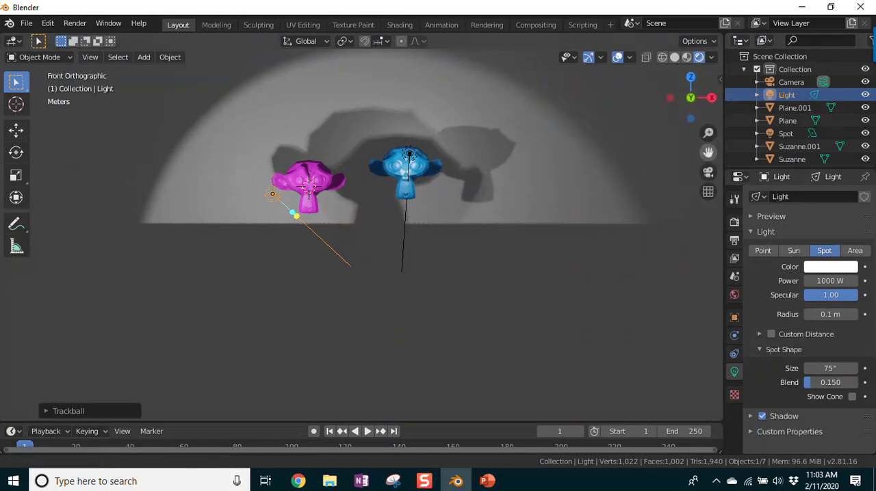
{"action": "left_click_drag", "start_coordinate": [708, 152], "coordinate": [673, 219]}
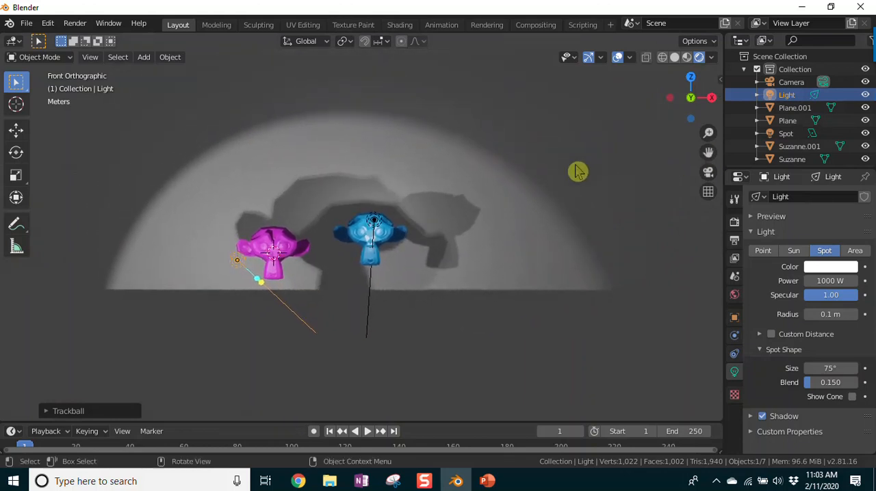
{"action": "key", "text": "KP_5"}
{"action": "middle_click_drag", "start_coordinate": [543, 214], "coordinate": [555, 227]}
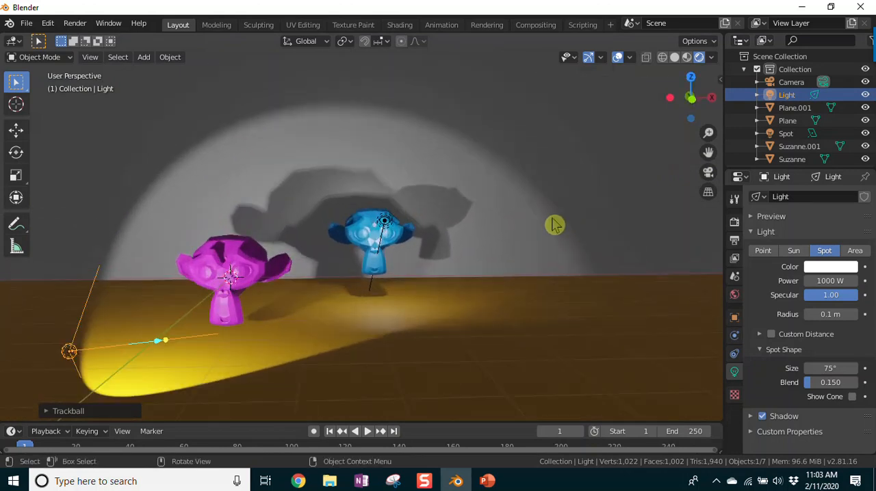
Step: Look through the camera, render the still image, inspect the whole frame and close the render window
{"action": "key", "text": "KP_0"}
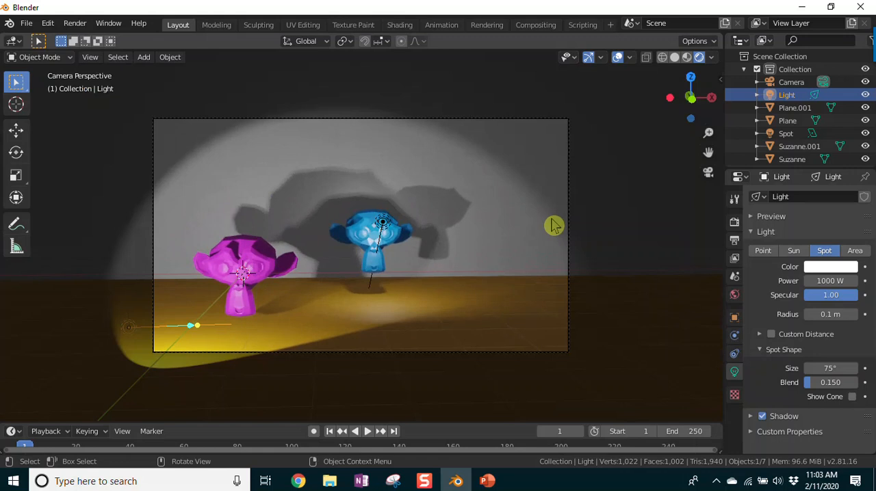
{"action": "left_click", "coordinate": [77, 25]}
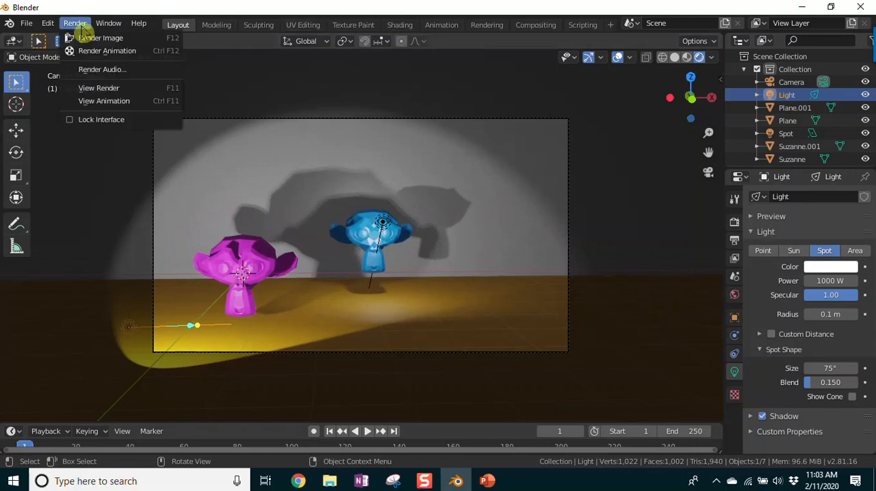
{"action": "left_click", "coordinate": [83, 37]}
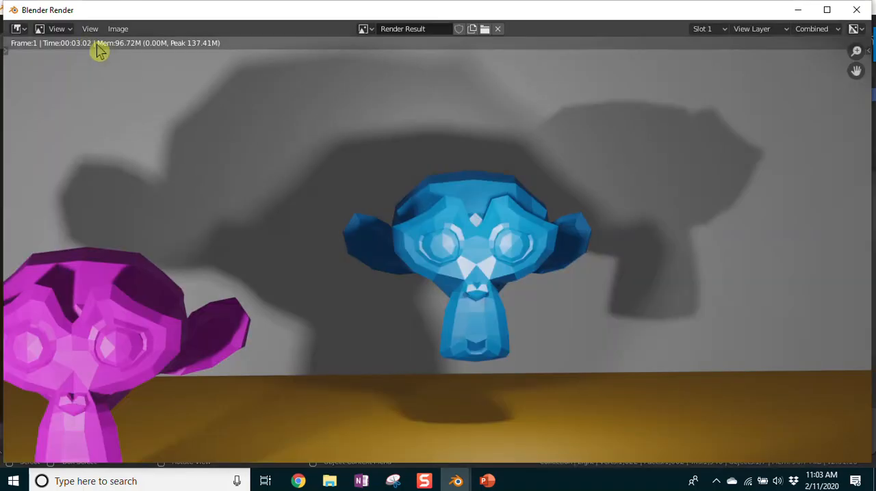
{"action": "scroll", "coordinate": [242, 158], "scroll_direction": "down", "scroll_amount": 3}
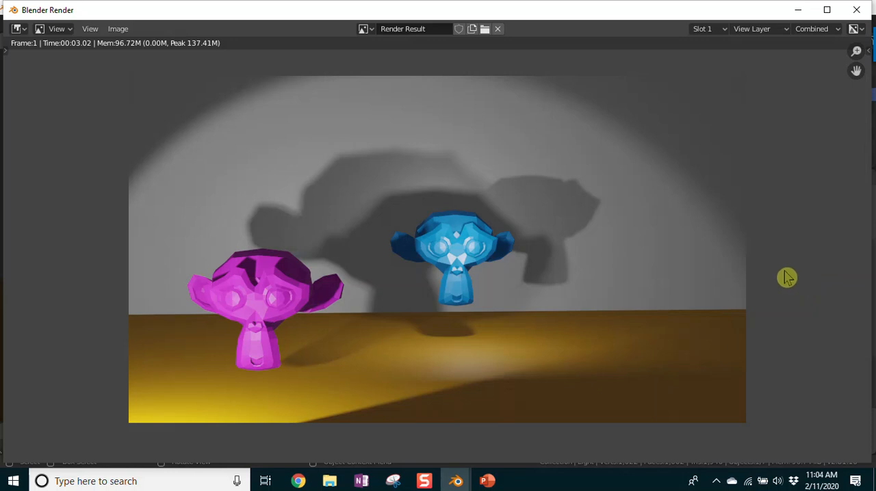
{"action": "left_click", "coordinate": [856, 10]}
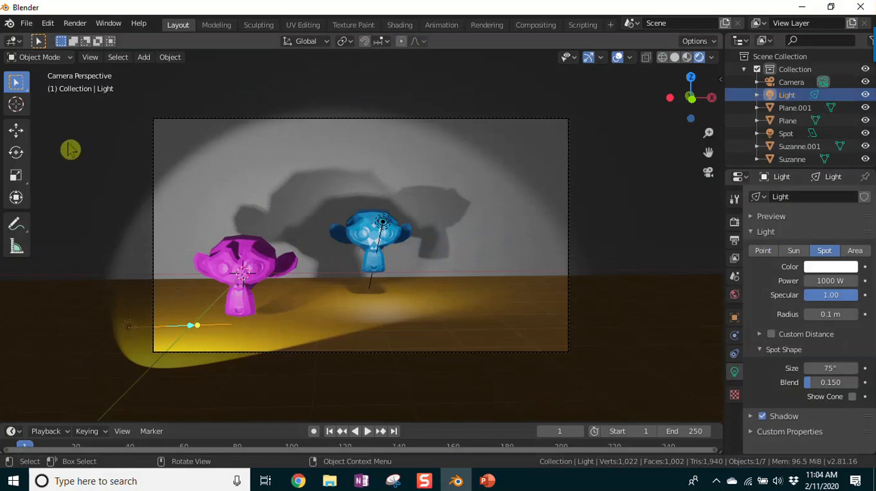
Step: Give the backdrop wall behind the monkeys a new material named wall with a bright yellow base color
{"action": "middle_click_drag", "start_coordinate": [70, 150], "coordinate": [70, 148]}
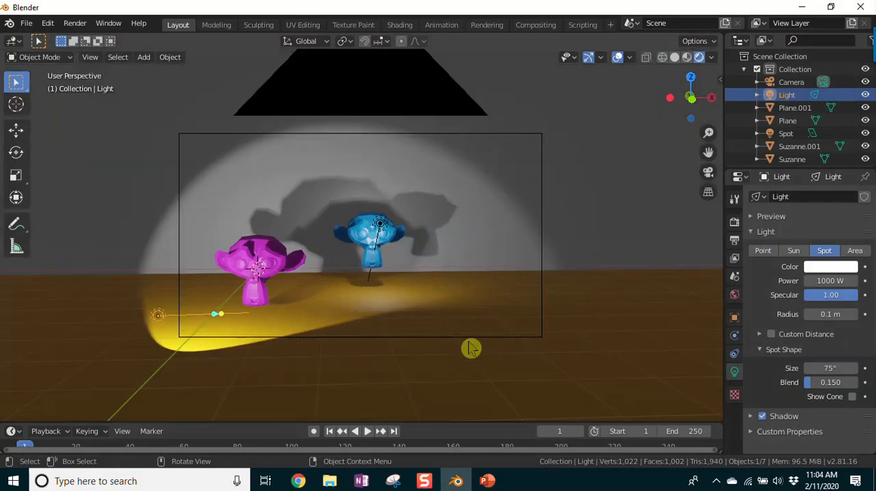
{"action": "middle_click_drag", "start_coordinate": [602, 269], "coordinate": [534, 233]}
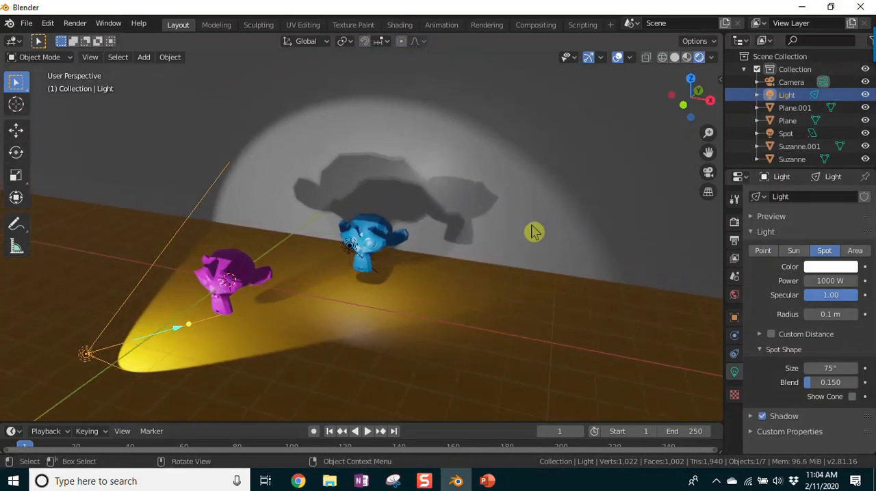
{"action": "middle_click_drag", "start_coordinate": [52, 109], "coordinate": [84, 196]}
{"action": "scroll", "coordinate": [85, 196], "scroll_direction": "down", "scroll_amount": 3}
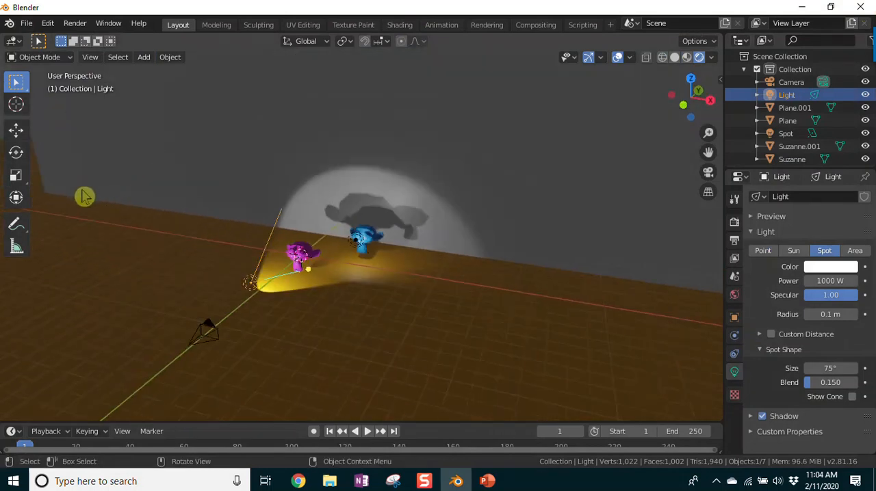
{"action": "scroll", "coordinate": [84, 197], "scroll_direction": "down", "scroll_amount": 3}
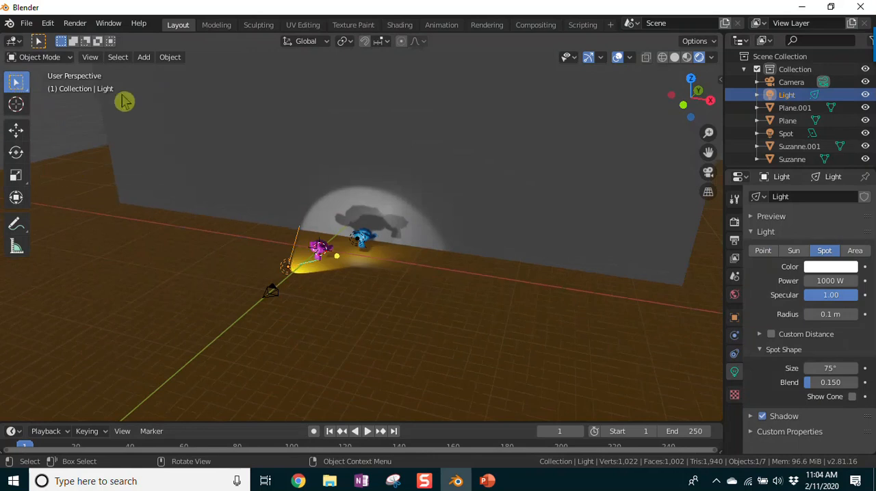
{"action": "left_click", "coordinate": [145, 168]}
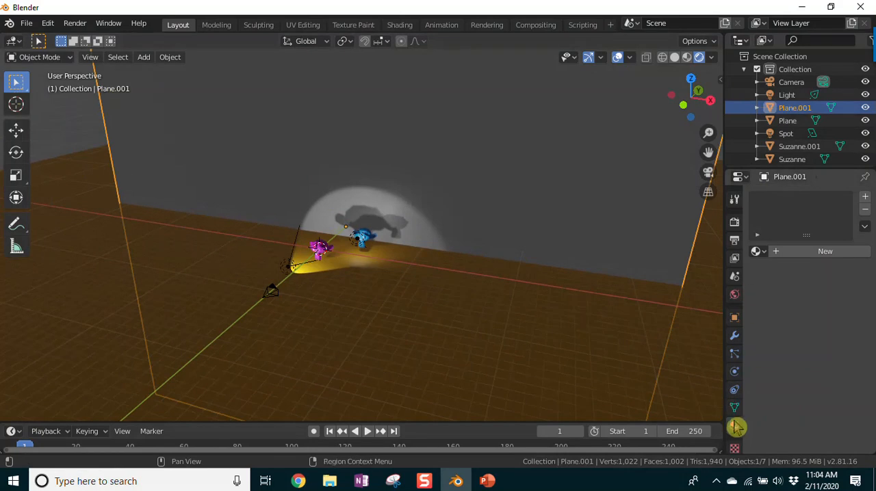
{"action": "left_click", "coordinate": [808, 252]}
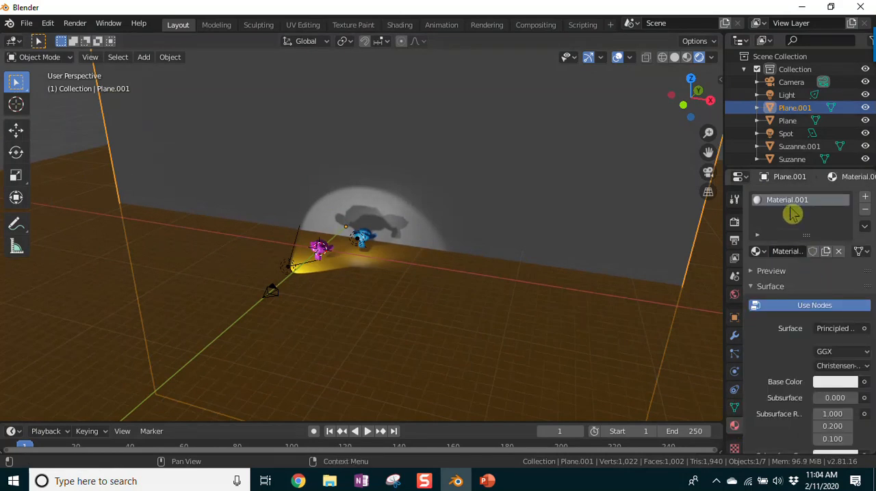
{"action": "double_click", "coordinate": [787, 252]}
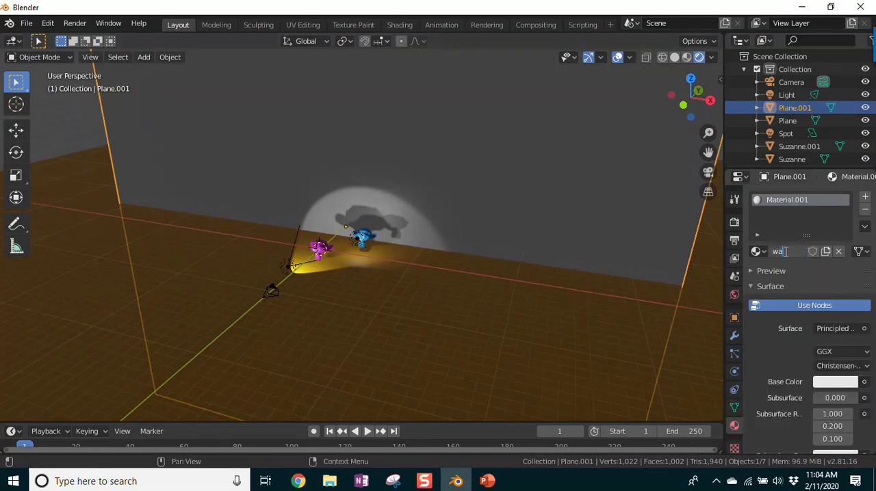
{"action": "key", "text": "Return"}
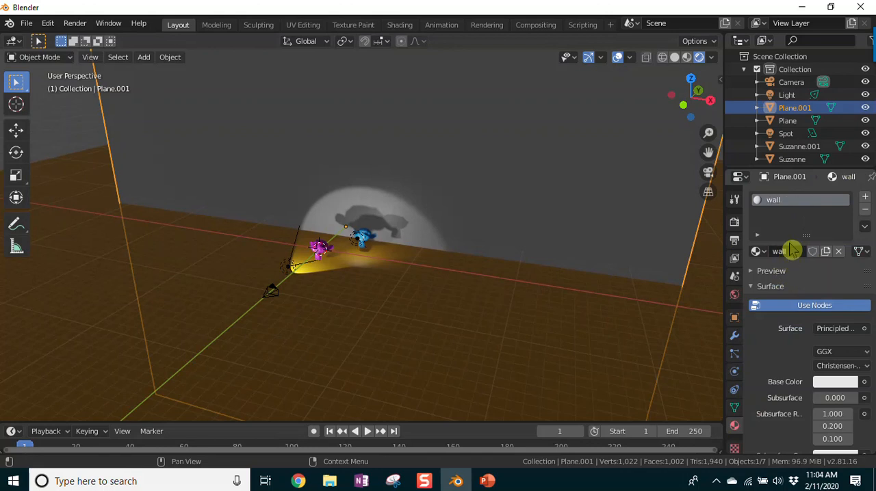
{"action": "left_click", "coordinate": [834, 385]}
{"action": "left_click_drag", "start_coordinate": [791, 245], "coordinate": [753, 266]}
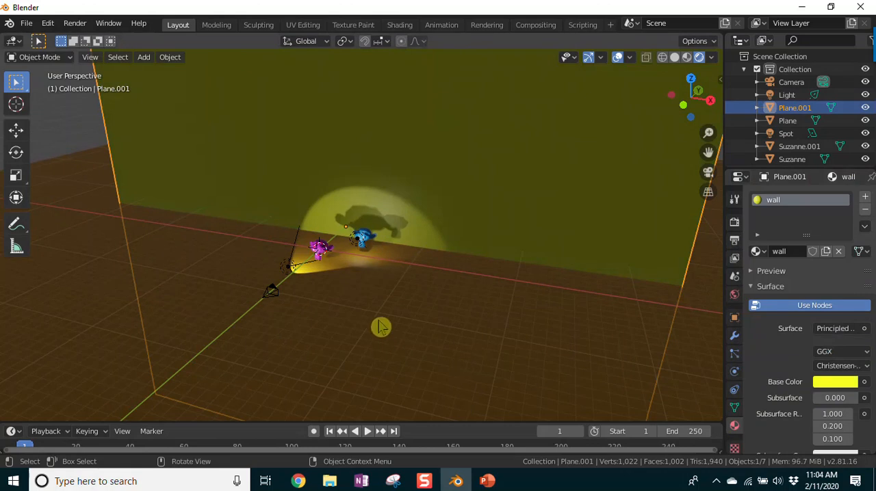
Step: Return to the camera view and render the scene with the yellow wall as a still image, showing the whole frame
{"action": "middle_click_drag", "start_coordinate": [376, 342], "coordinate": [417, 295]}
{"action": "scroll", "coordinate": [414, 303], "scroll_direction": "up", "scroll_amount": 4}
{"action": "mouse_move", "coordinate": [396, 377]}
{"action": "middle_mouse_down"}
{"action": "mouse_move", "coordinate": [405, 381]}
{"action": "mouse_move", "coordinate": [392, 386]}
{"action": "mouse_move", "coordinate": [409, 369]}
{"action": "middle_mouse_up"}
{"action": "scroll", "coordinate": [409, 370], "scroll_direction": "down", "scroll_amount": 2}
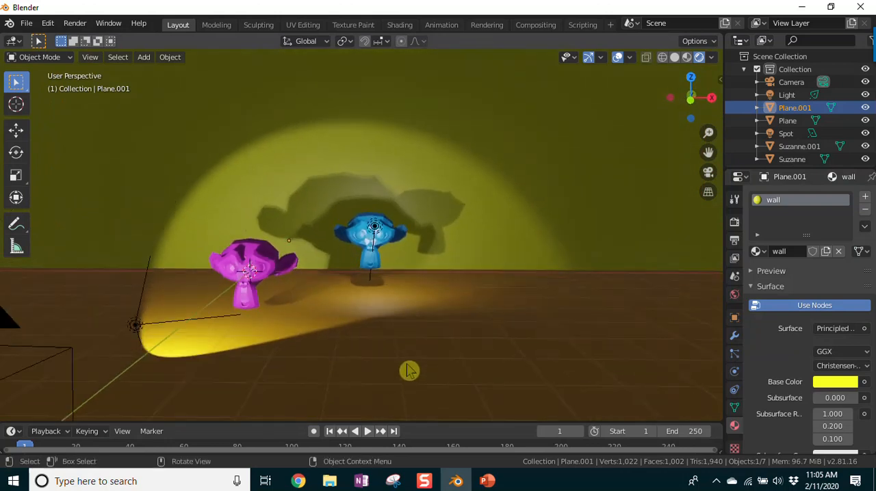
{"action": "key", "text": "KP_0"}
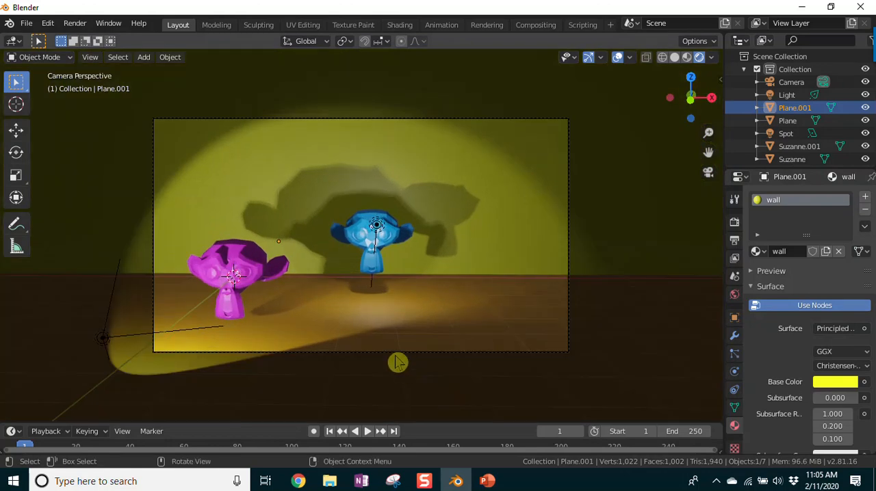
{"action": "left_click", "coordinate": [75, 23]}
{"action": "left_click", "coordinate": [78, 38]}
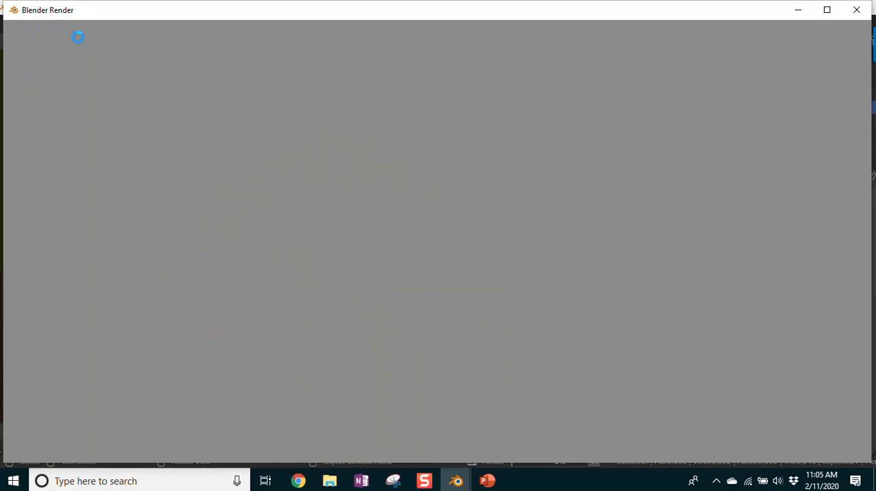
{"action": "scroll", "coordinate": [509, 259], "scroll_direction": "down", "scroll_amount": 4}
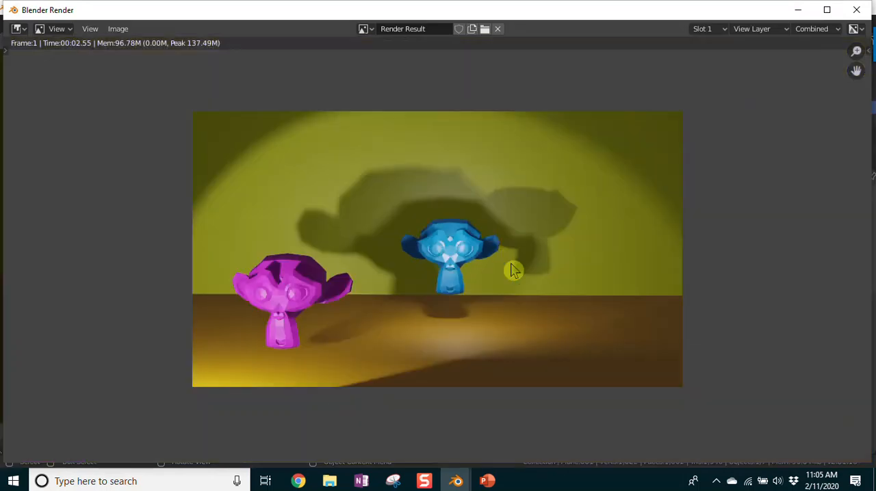